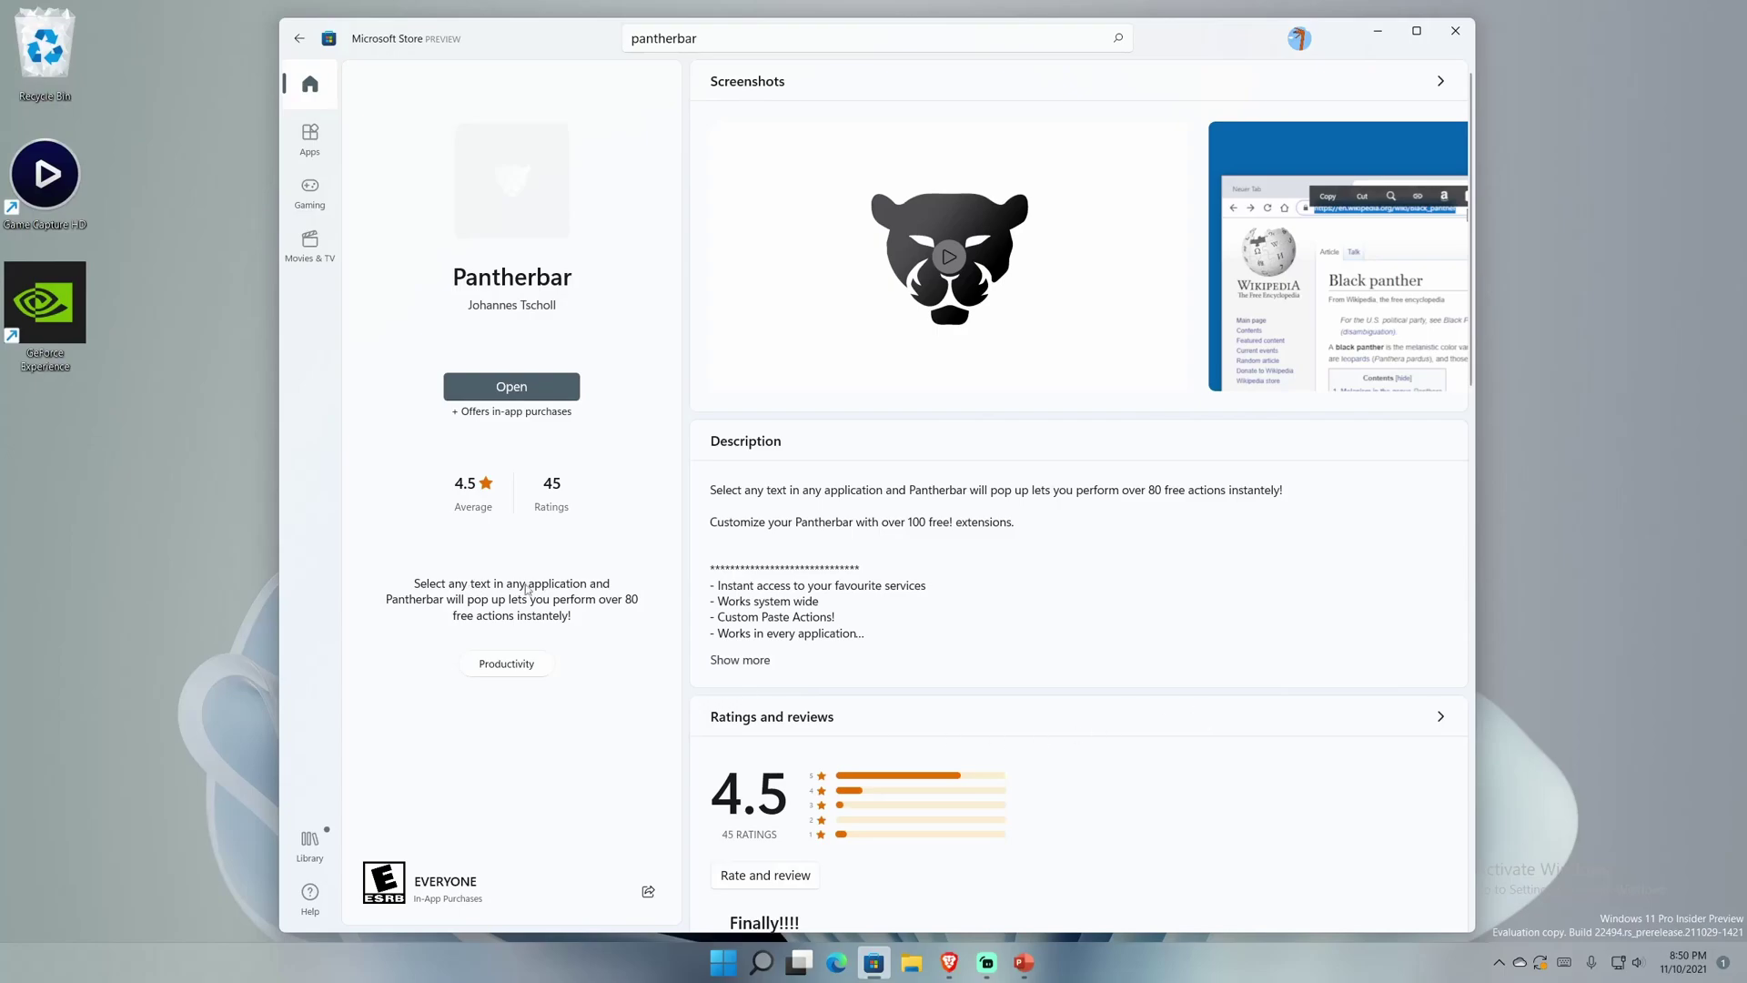
- Expand Pantherbar's full description in Microsoft Store, read it, and minimize the Store window
left_click(735, 660)
scroll(877, 612, "down", 1)
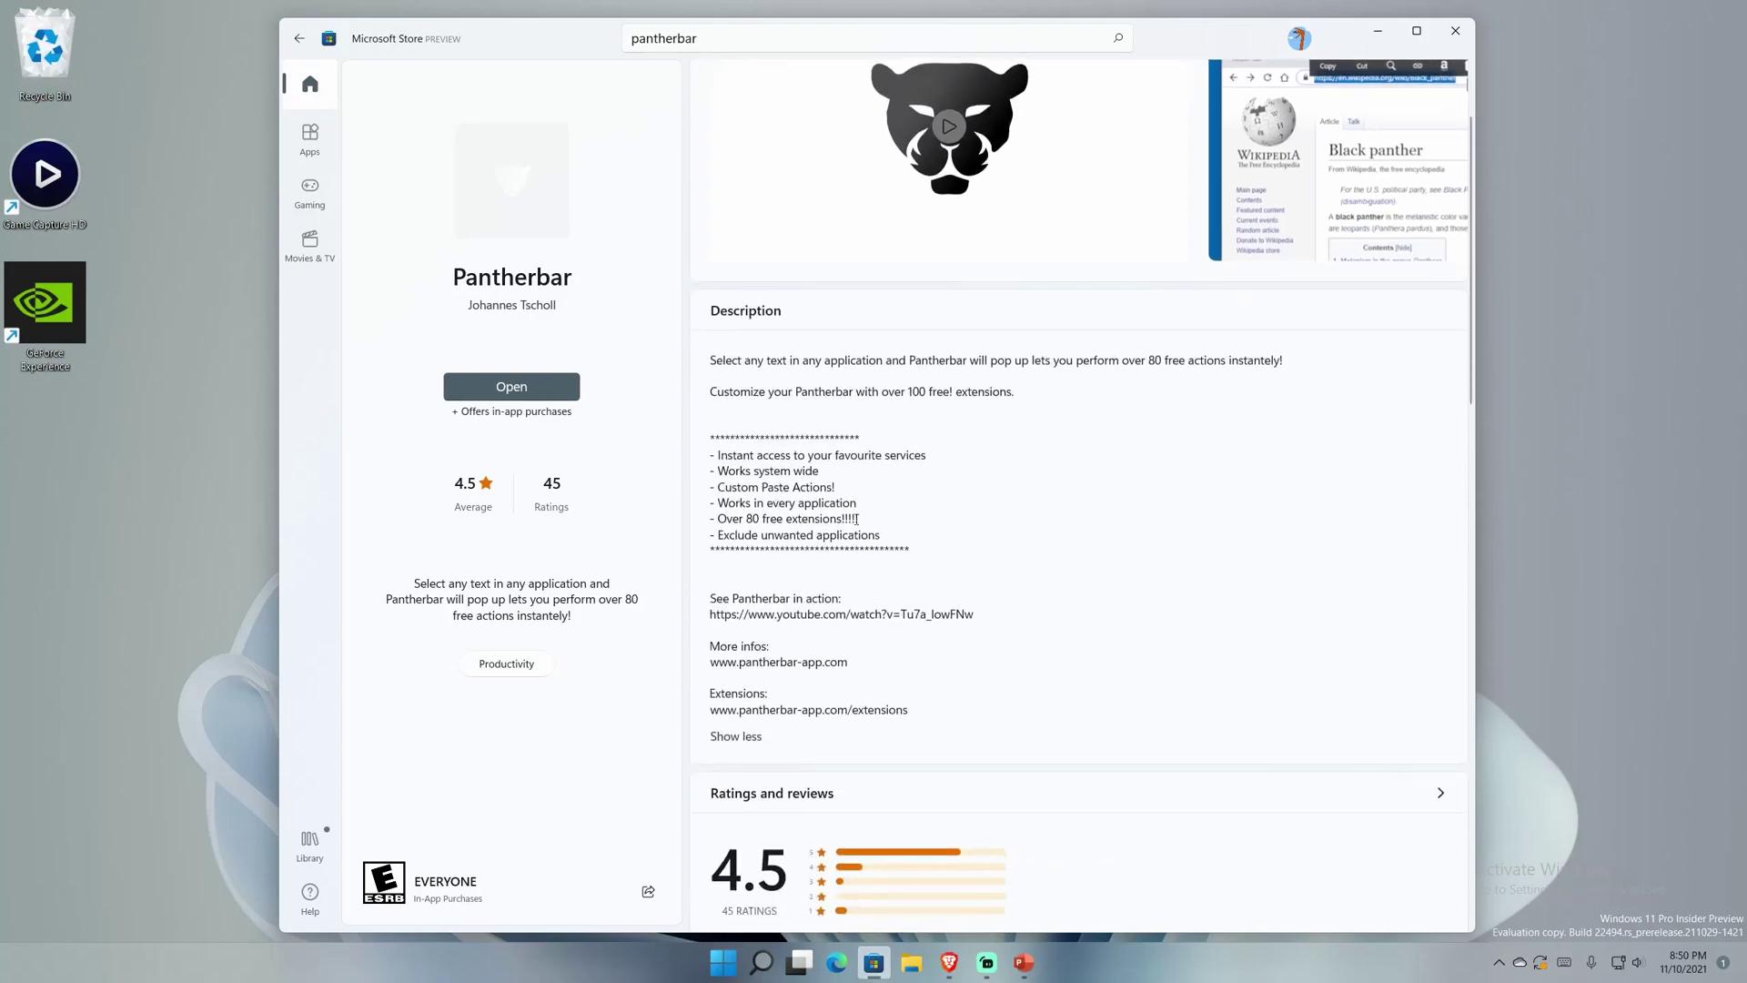
left_click(1378, 31)
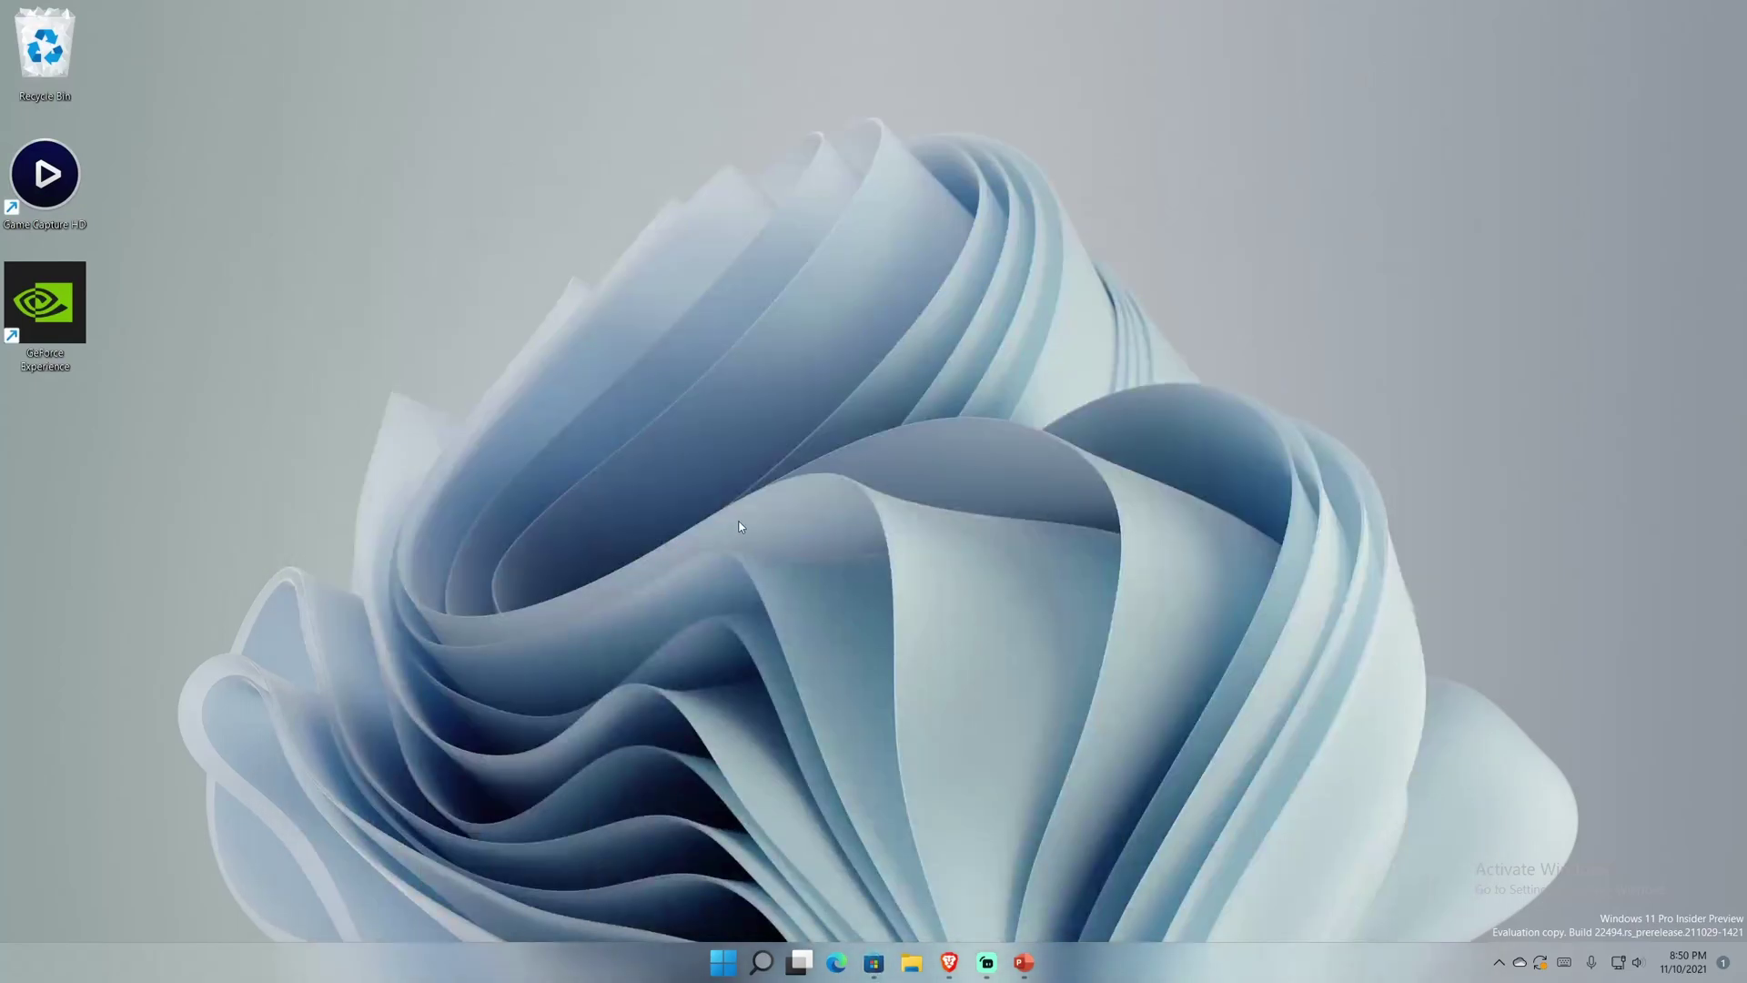
- Open Pantherbar's settings window from its system tray icon and check the icon among the hidden tray icons
left_click(1499, 962)
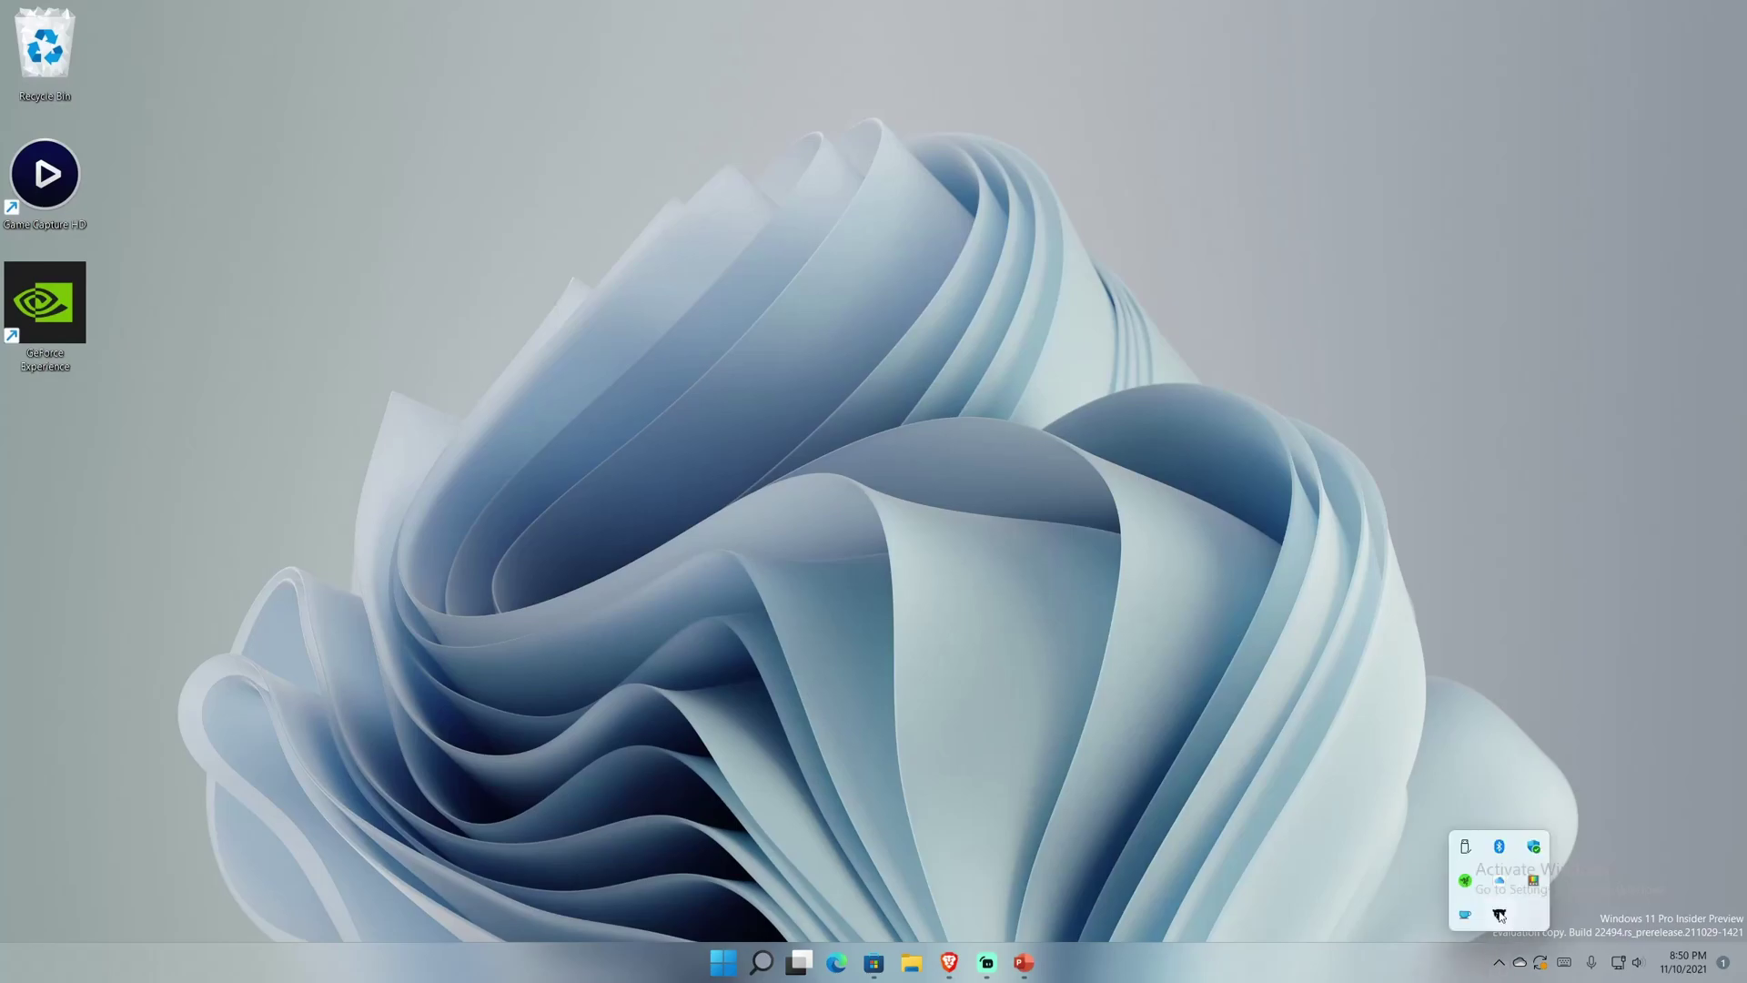
right_click(1499, 916)
left_click(1301, 864)
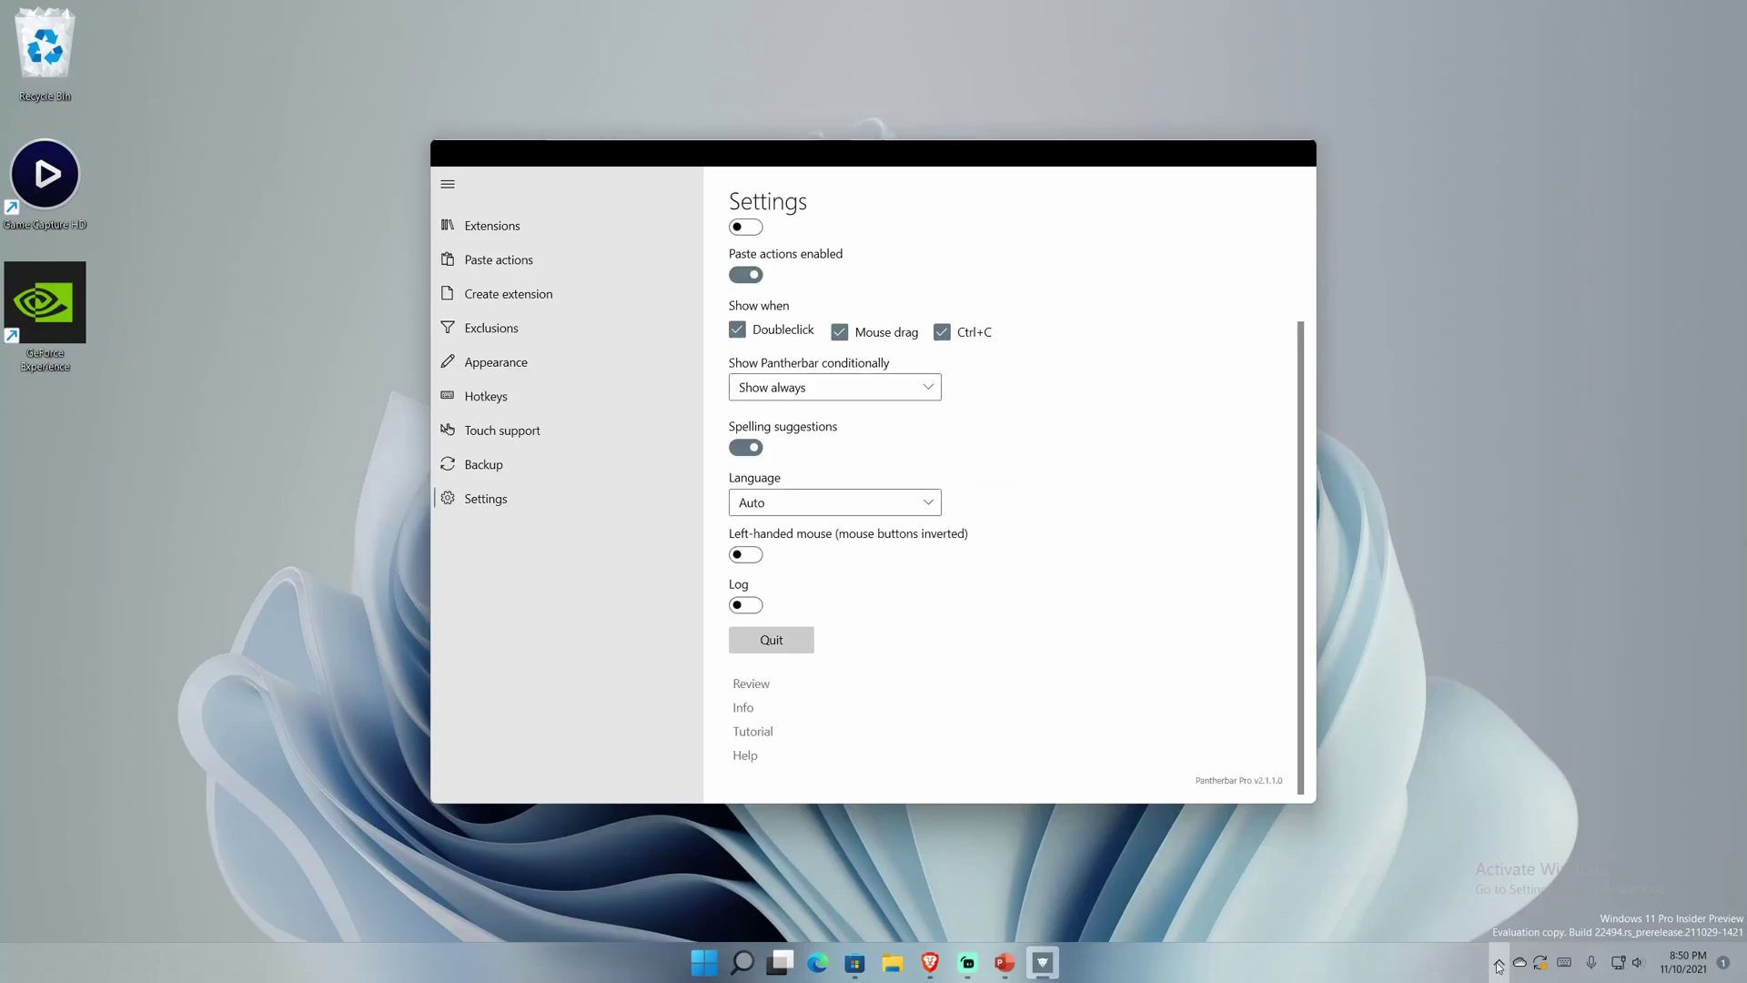
left_click(1499, 962)
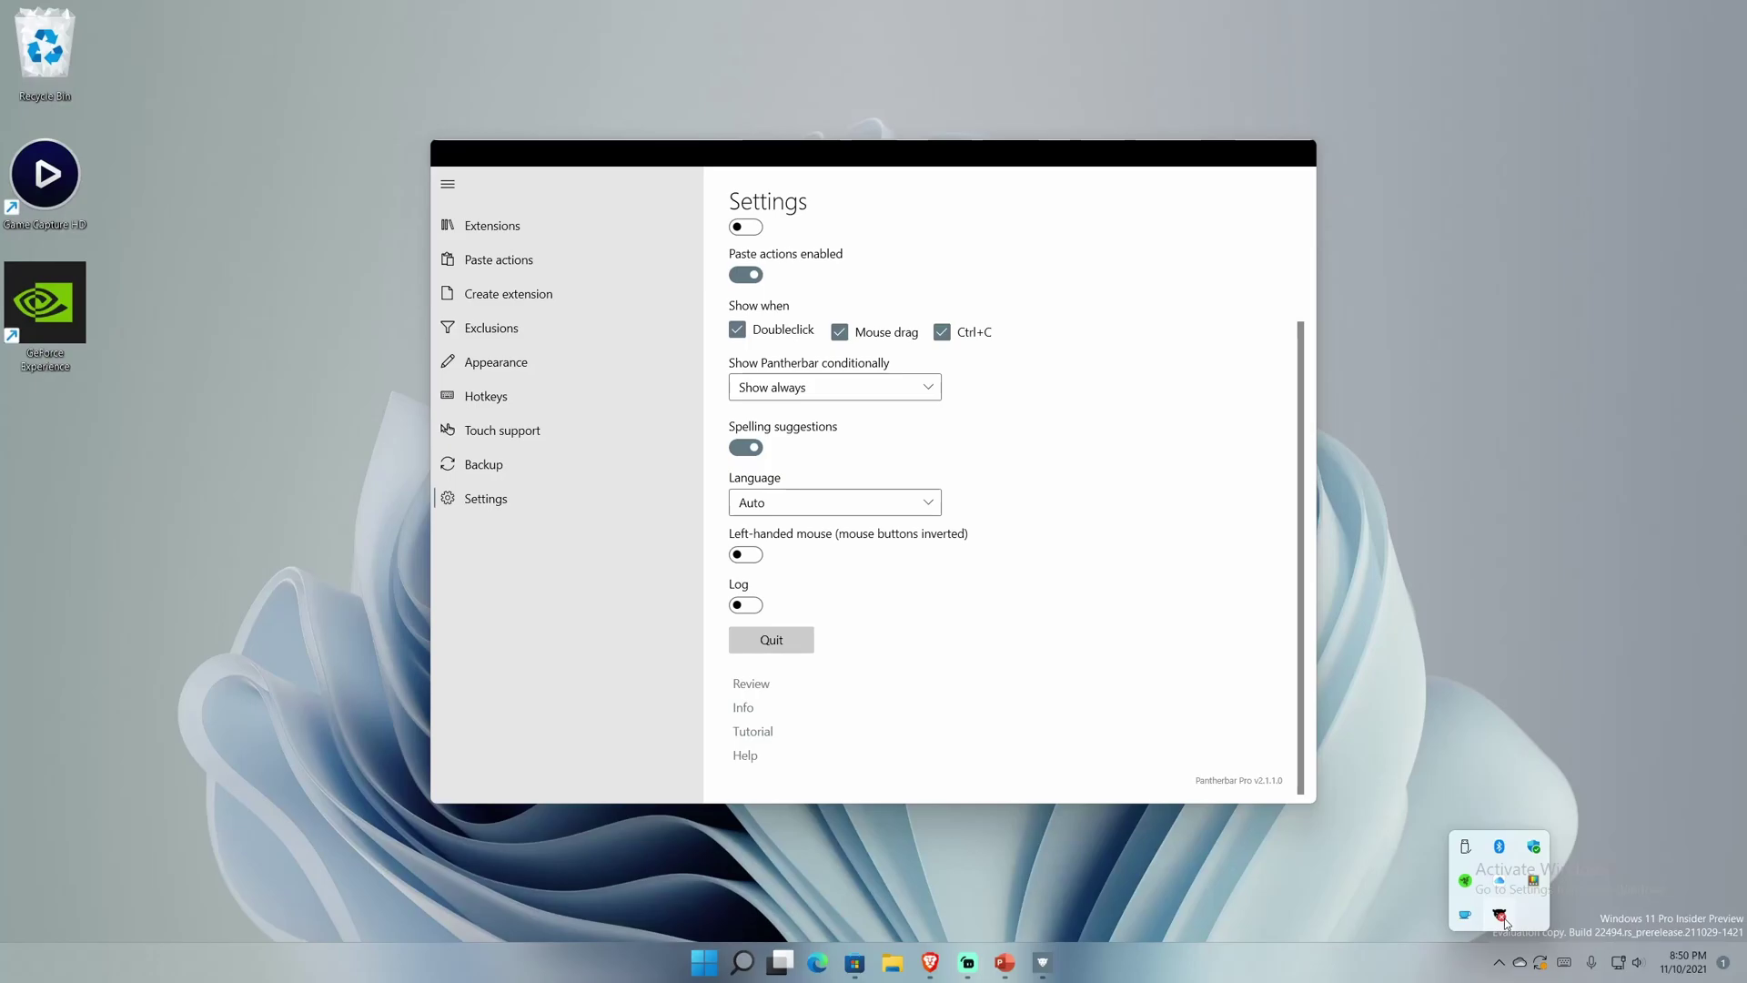
left_click(833, 543)
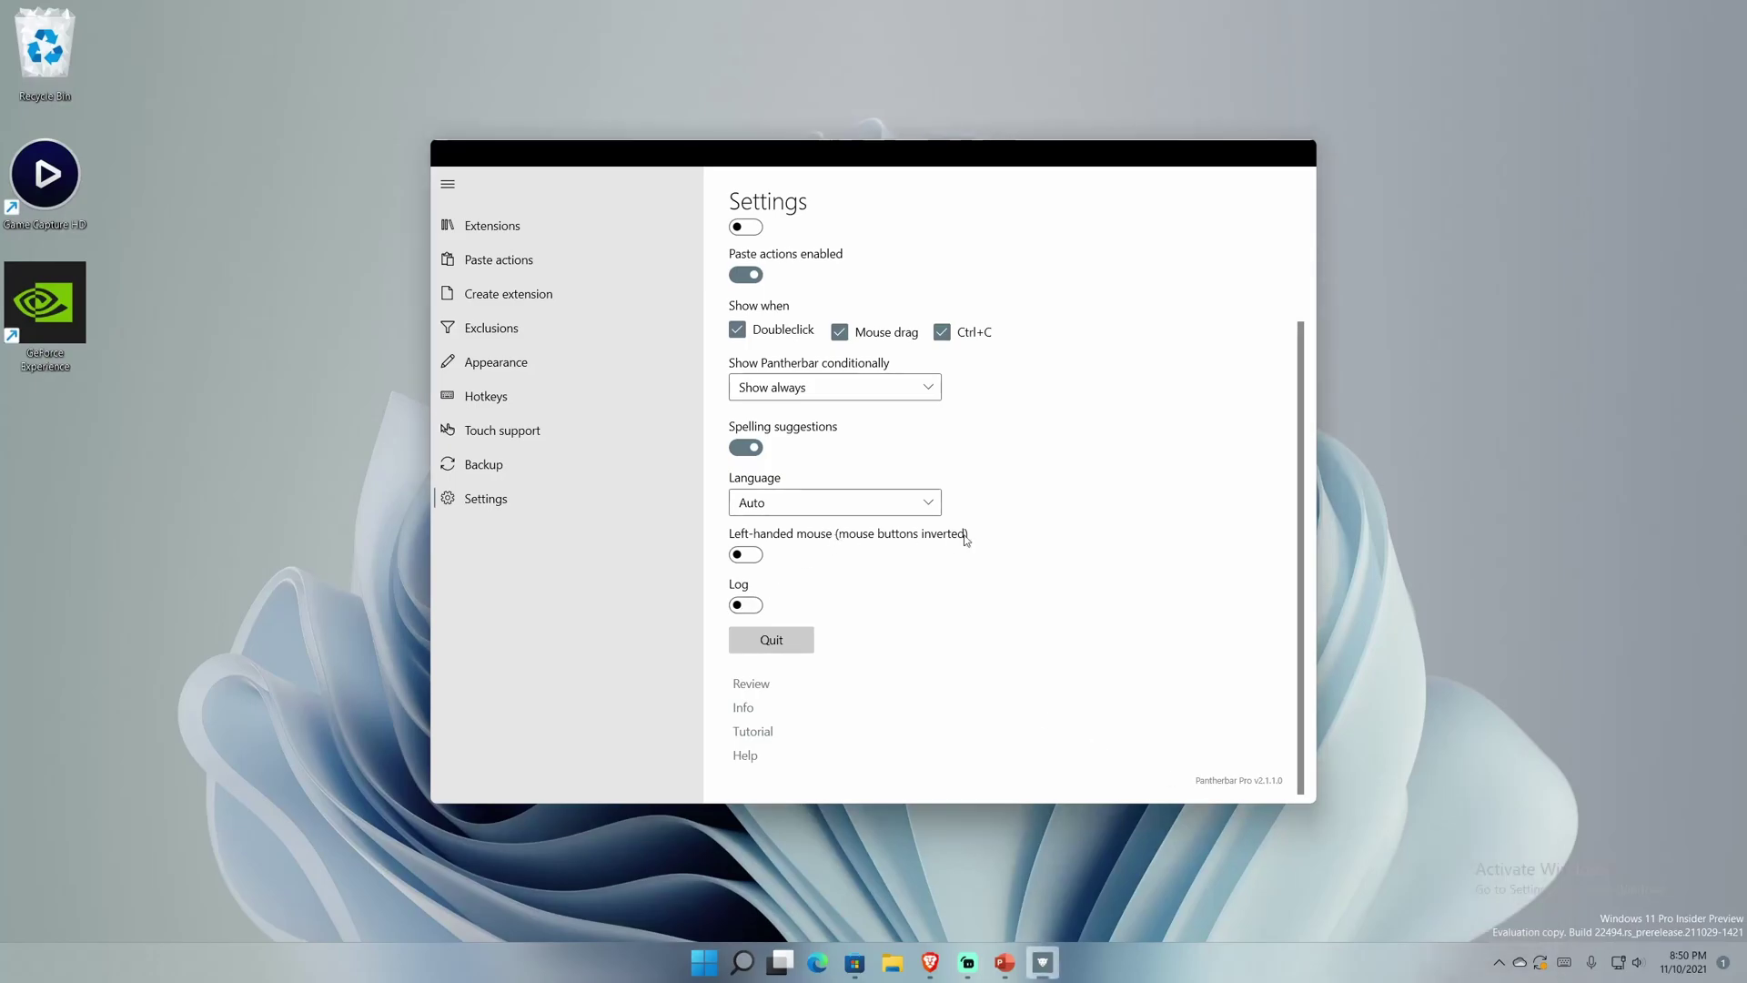
- Switch to PowerPoint and select the word "Dolor" in the first slide's subtitle to bring up Pantherbar's action bar
left_click(1005, 962)
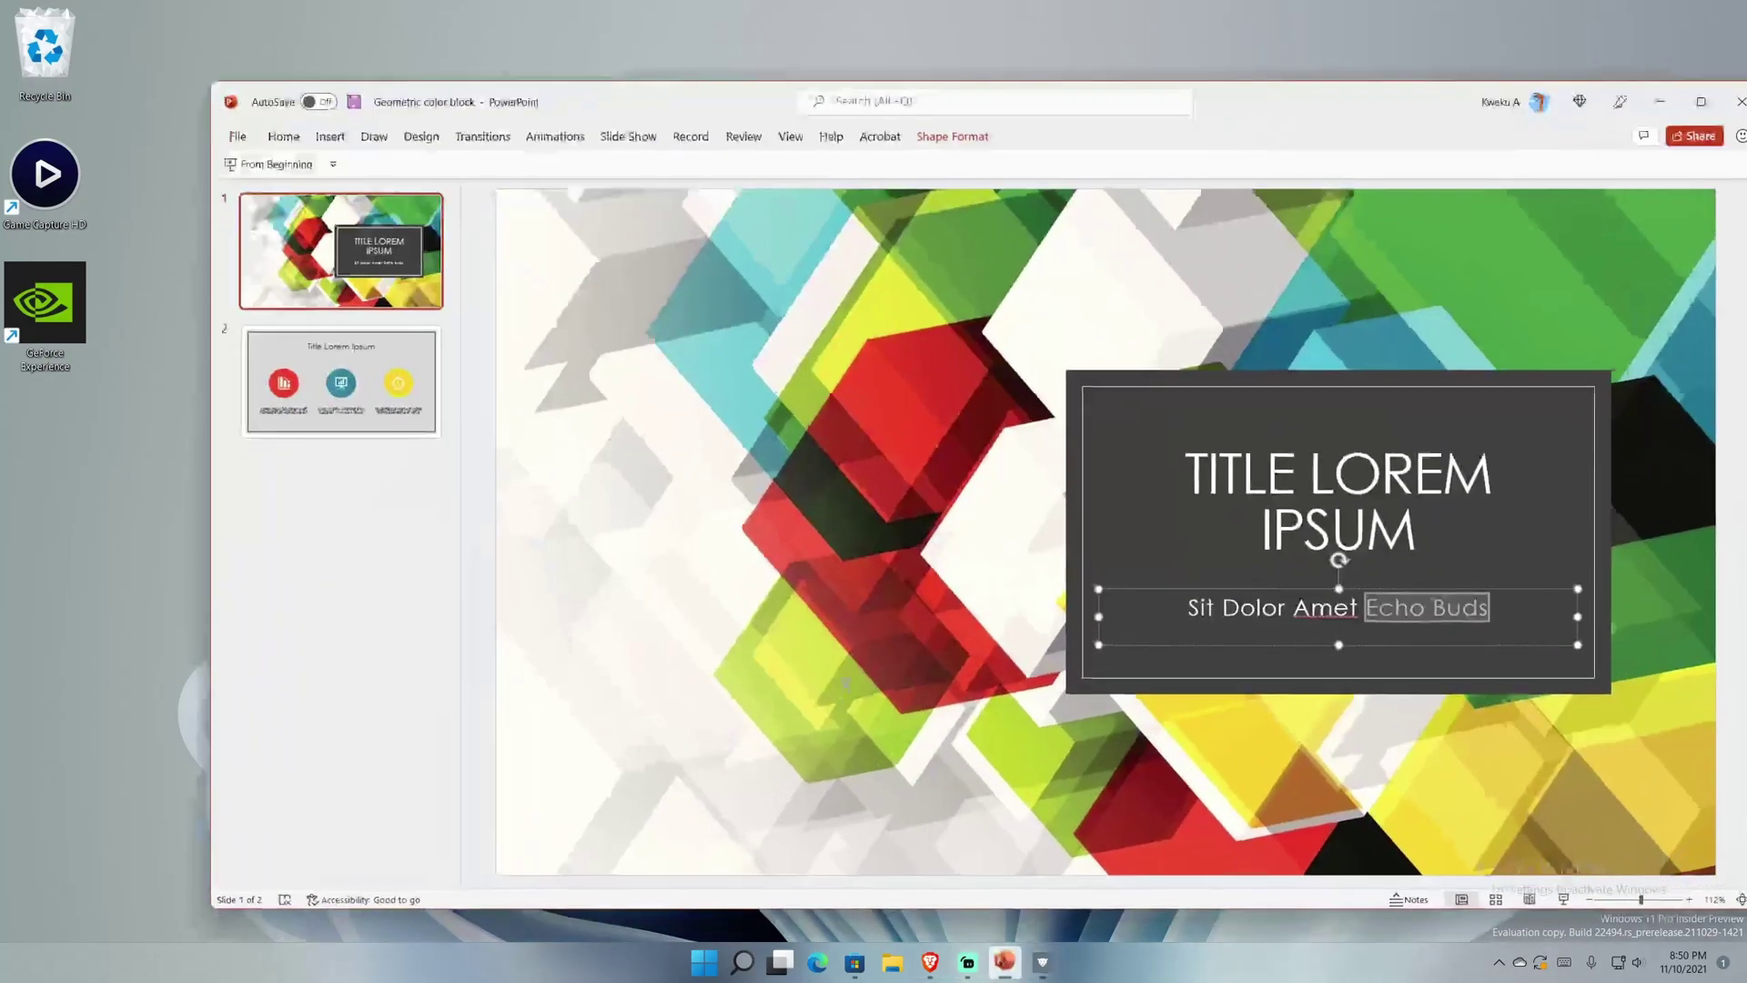
left_click_drag(1222, 608, 1287, 619)
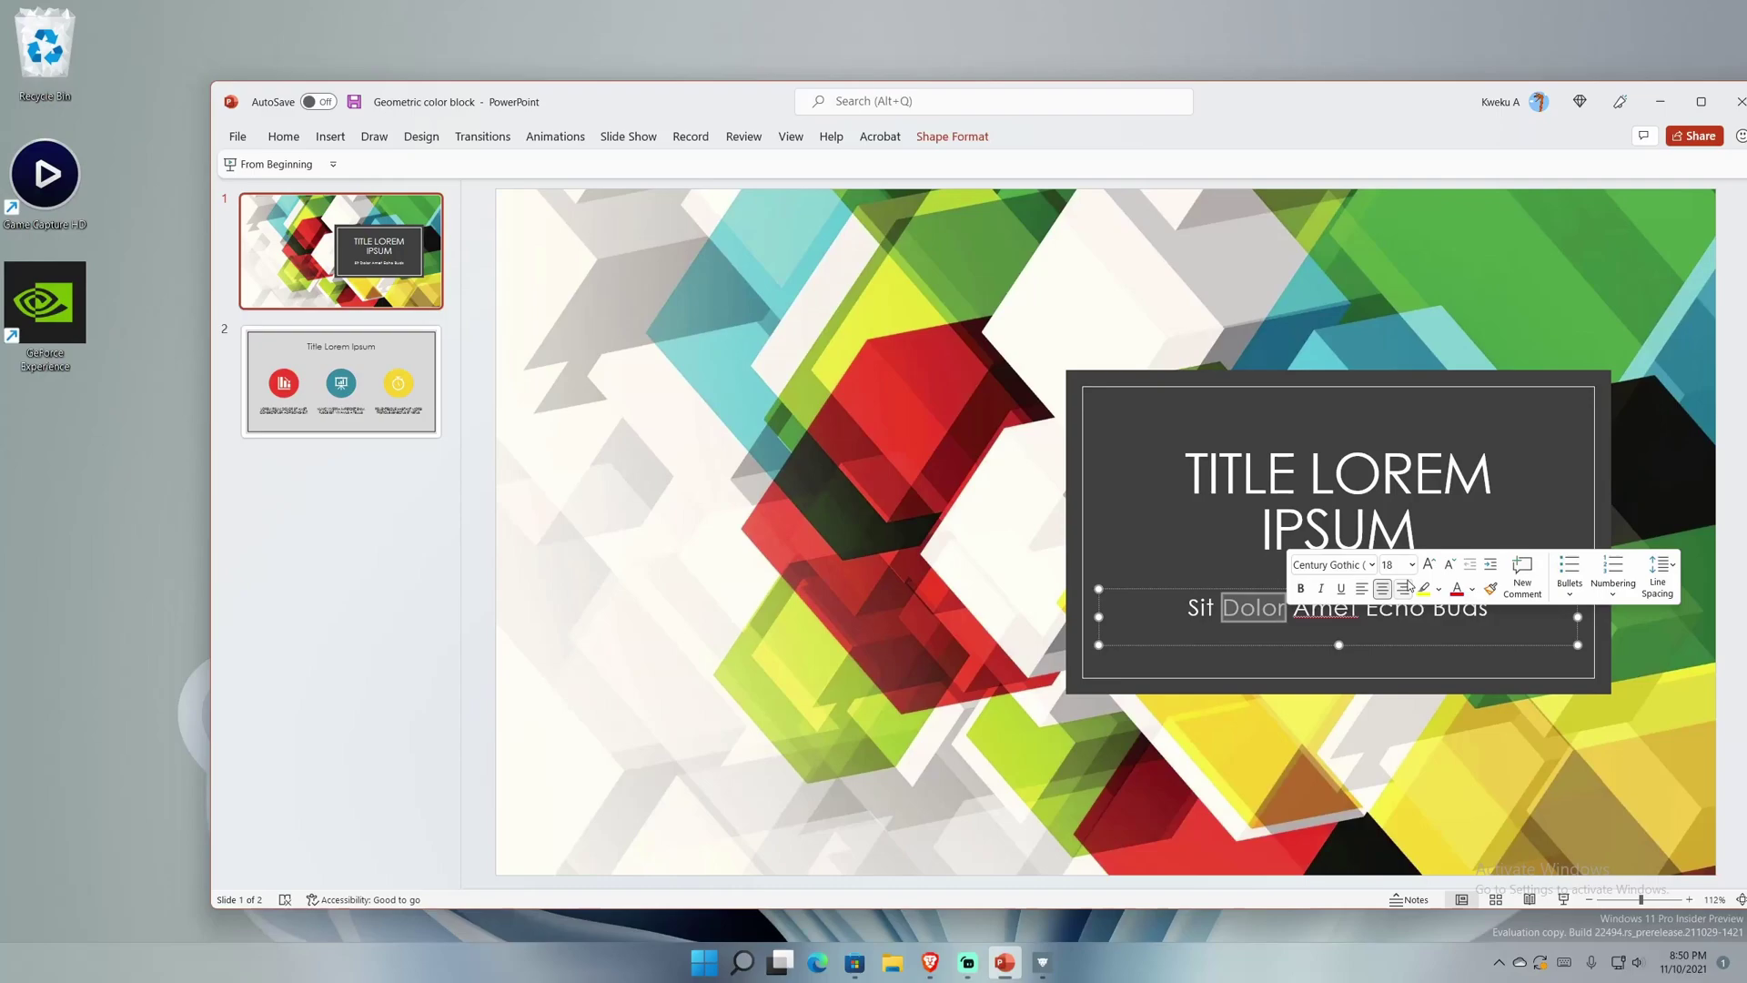
left_click(1499, 963)
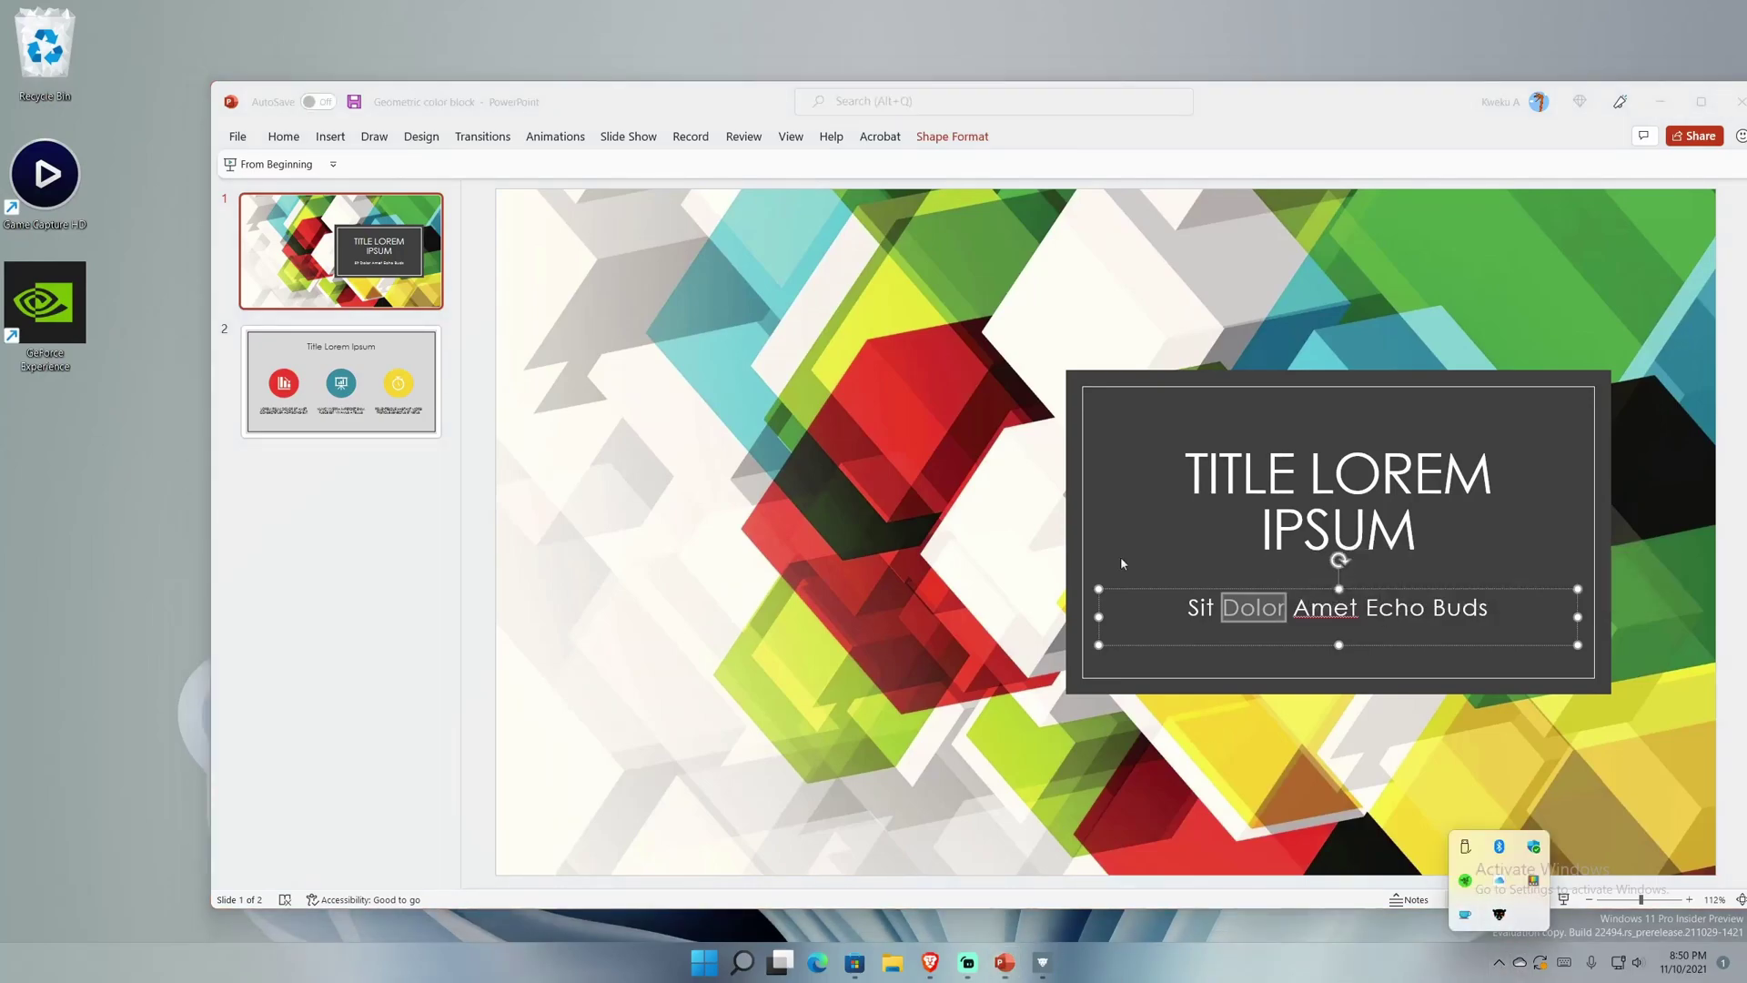
left_click(1194, 590)
left_click_drag(1222, 607, 1287, 607)
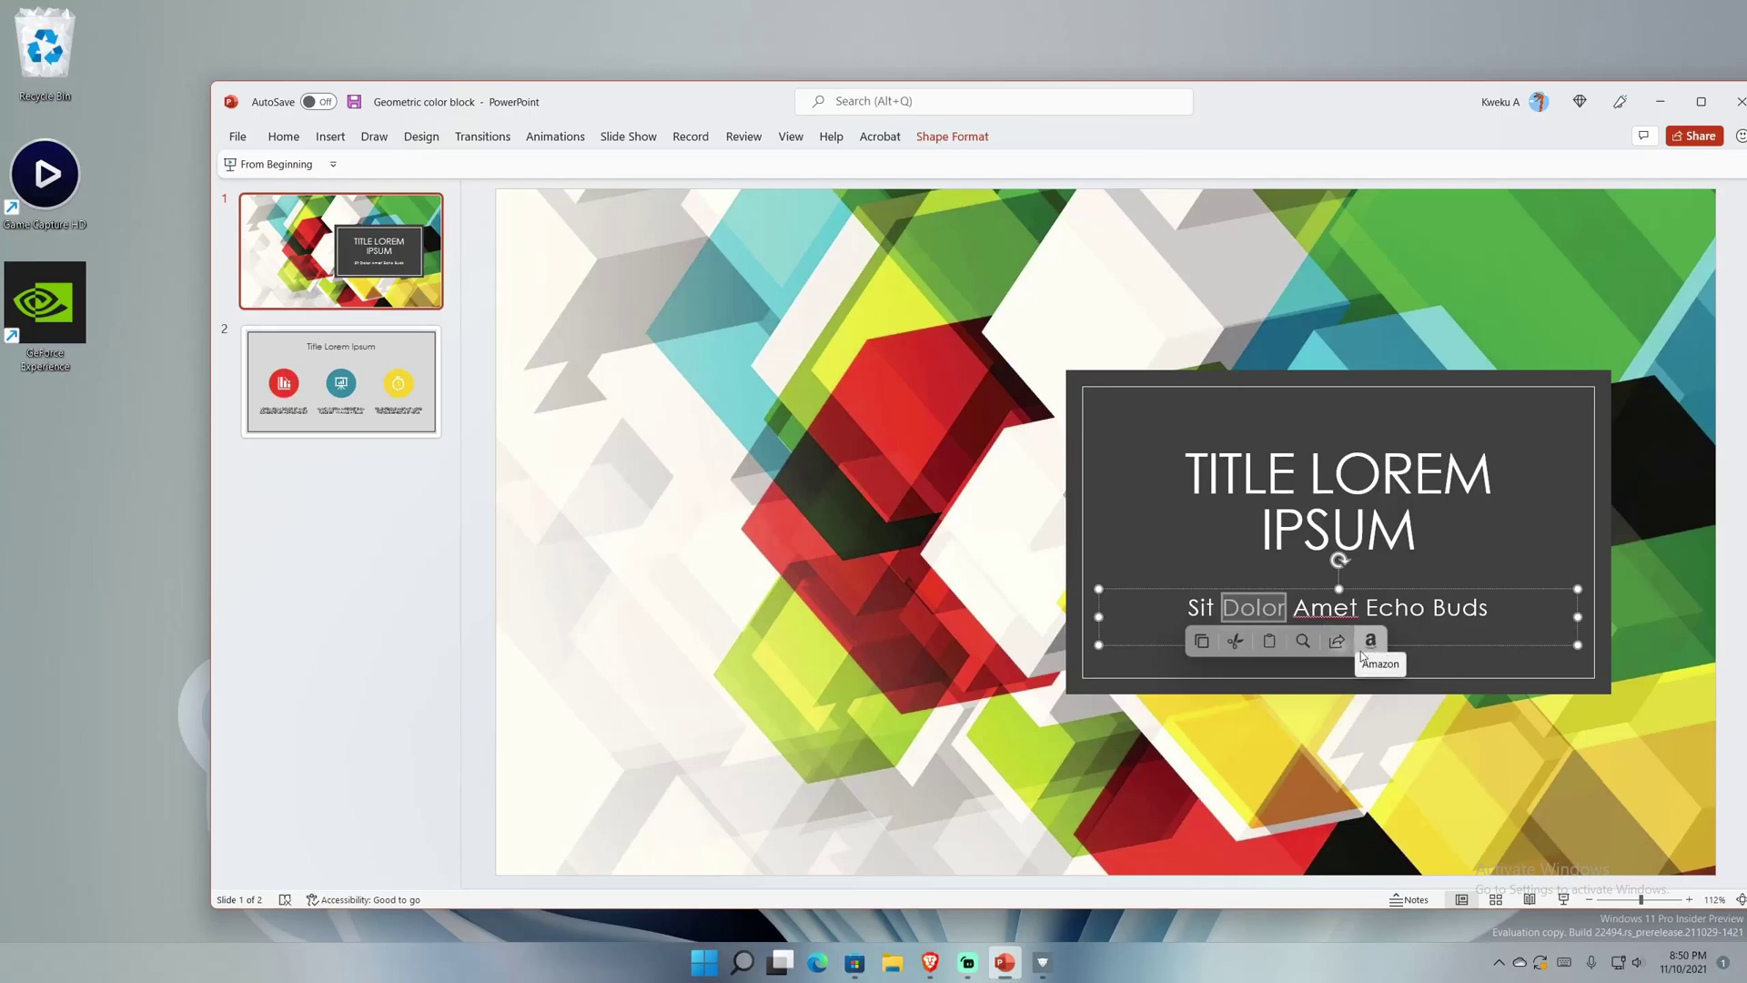
- Select "Echo Buds" in the subtitle and search for it on Amazon with Pantherbar
left_click(1379, 608)
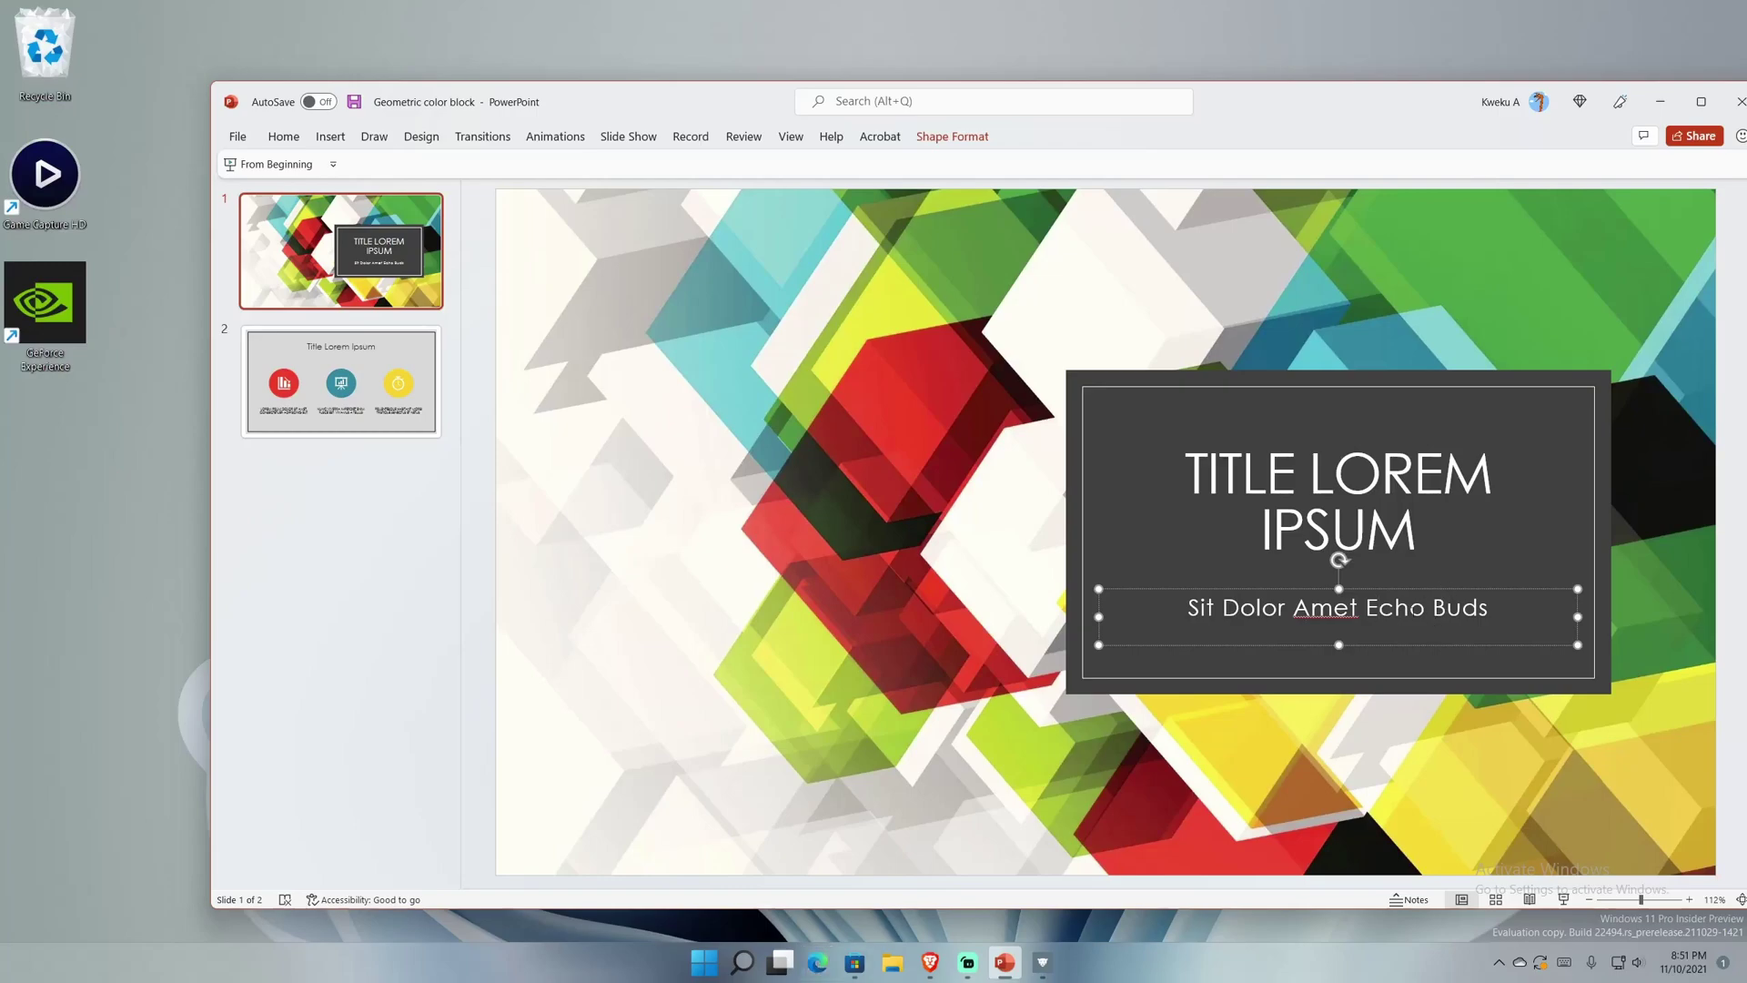
left_click_drag(1365, 608, 1489, 610)
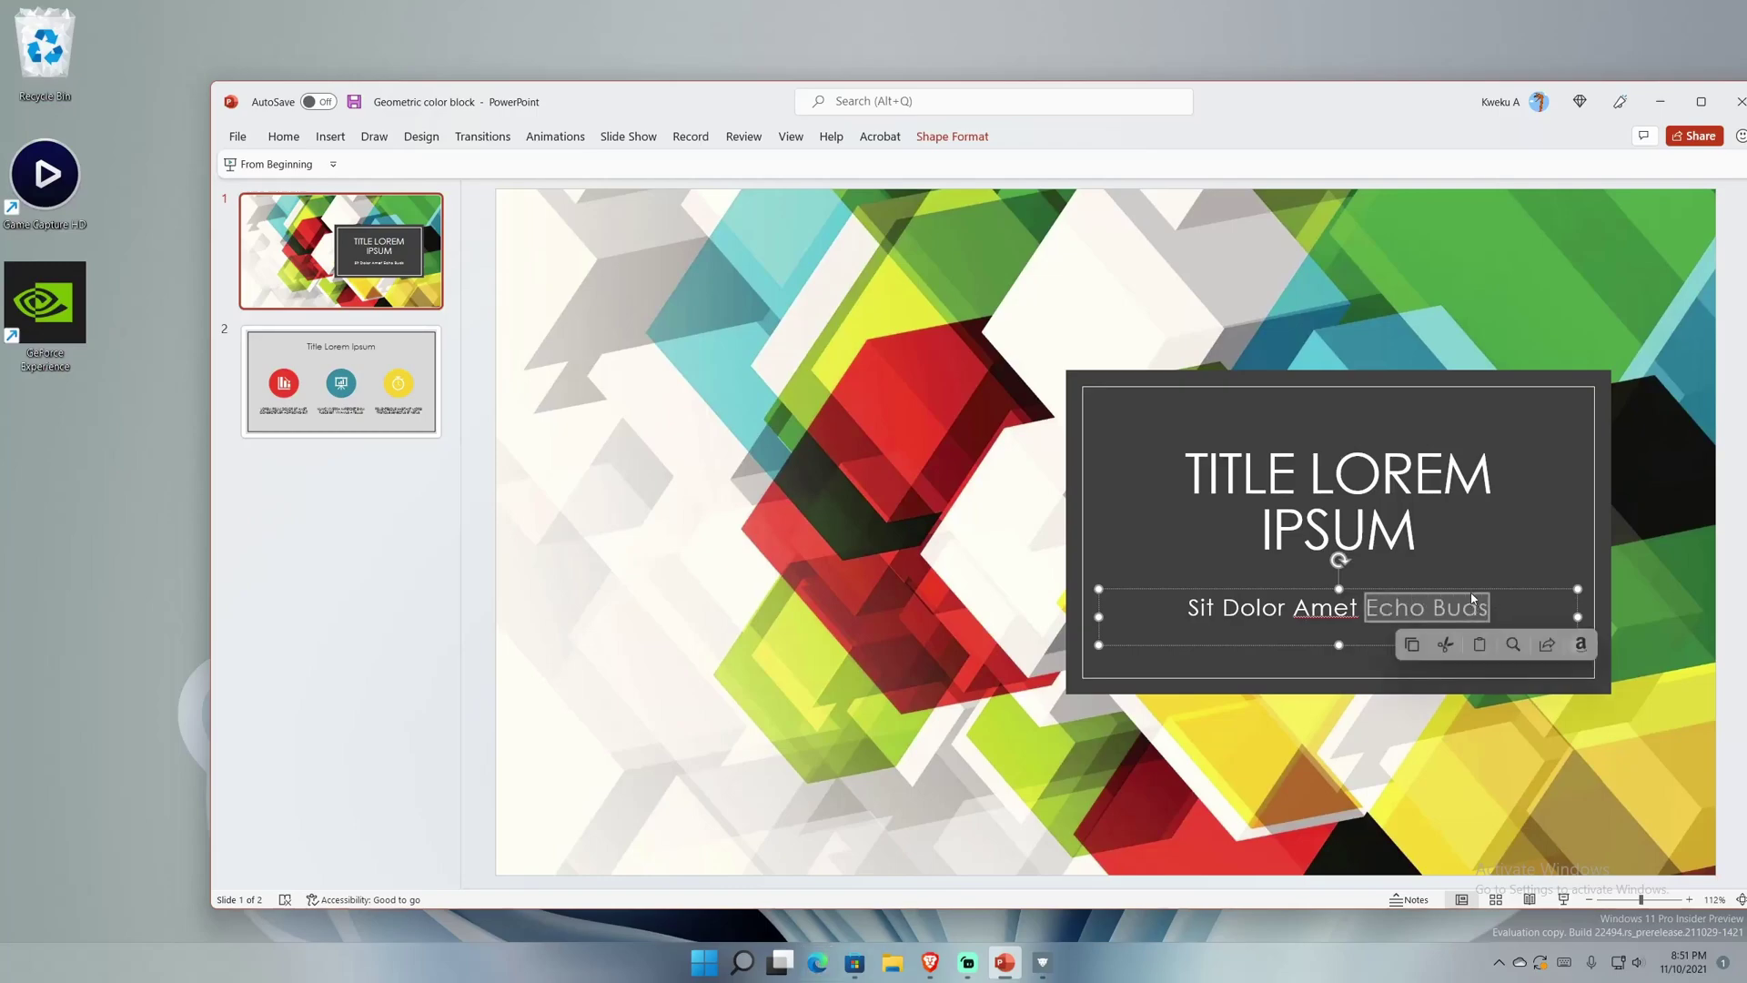
left_click(1581, 644)
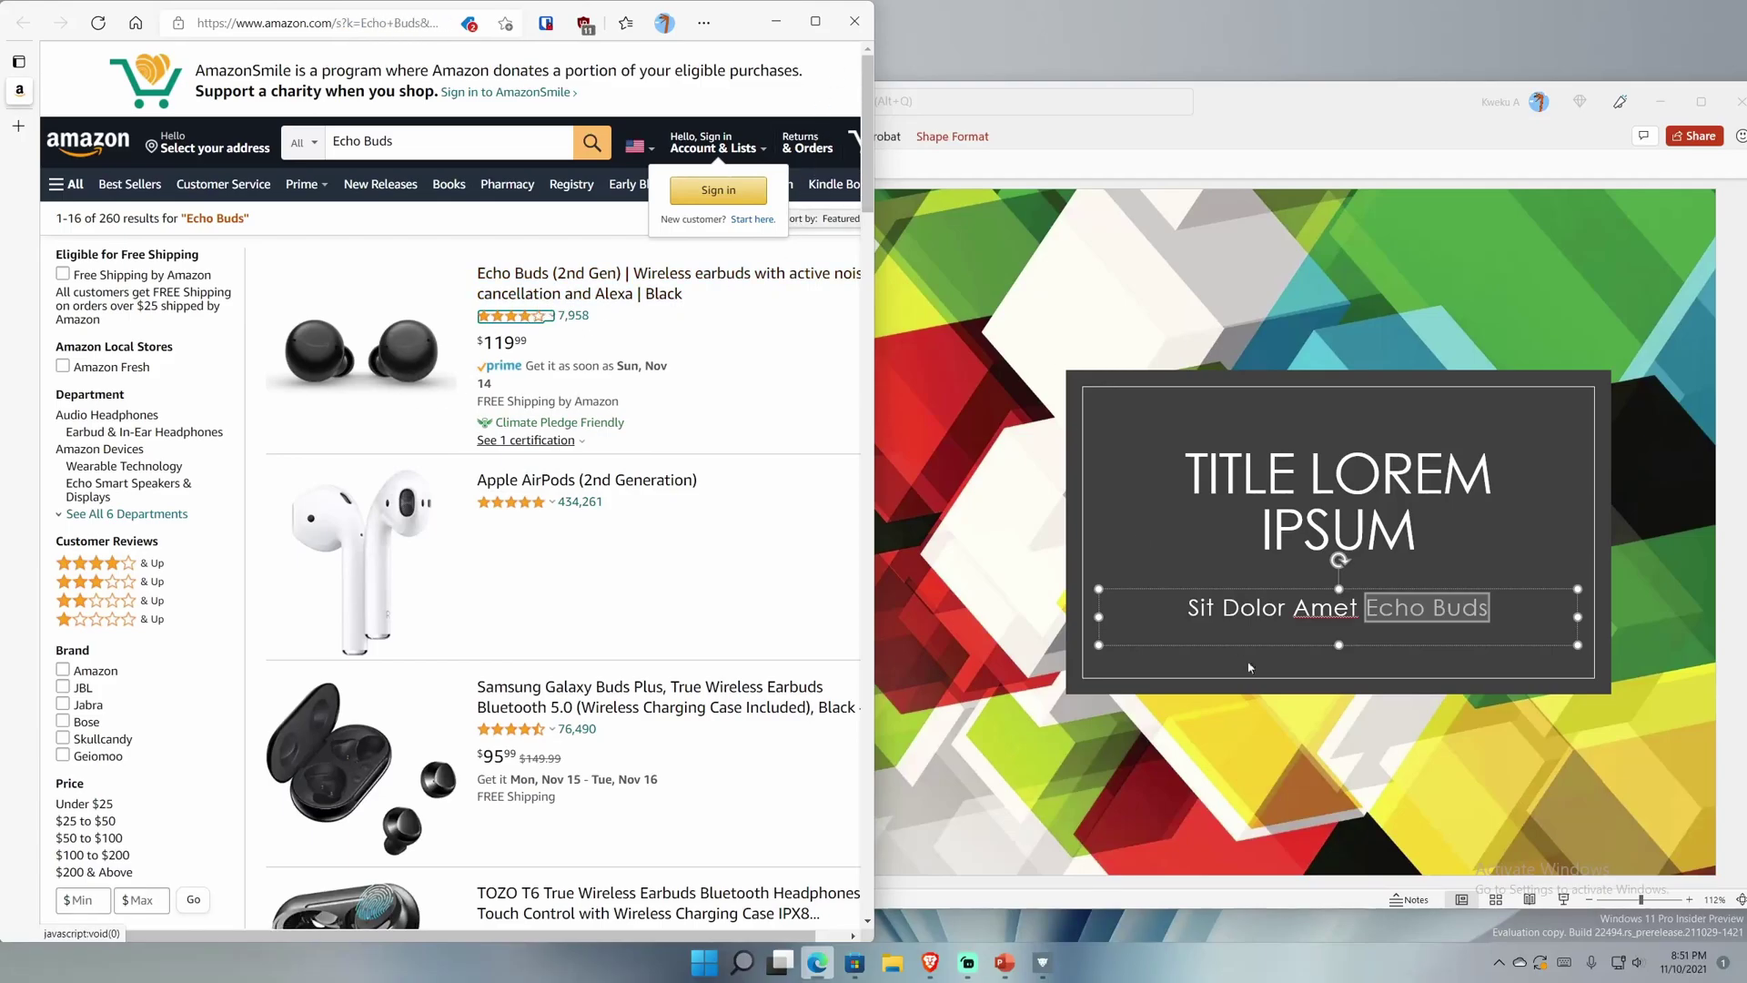
- Return to the PowerPoint slide and append "Z Fold 3" to the end of the subtitle
left_click(1498, 616)
left_click(1493, 608)
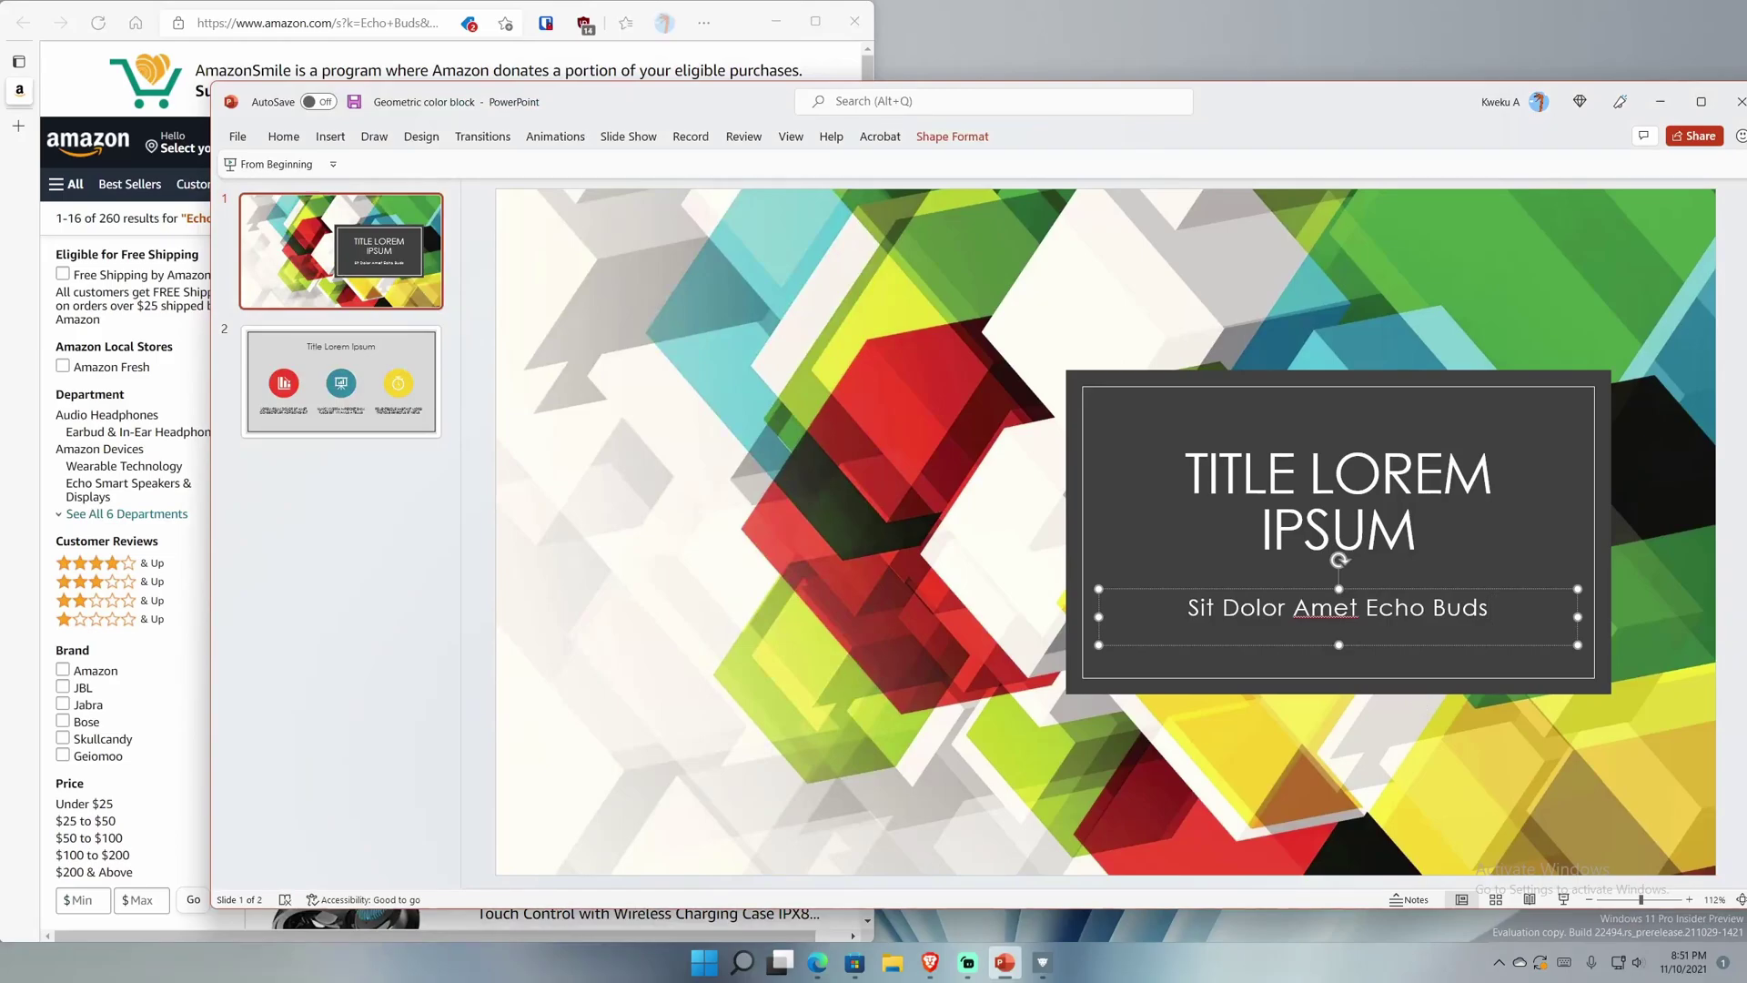
type("Z FOo")
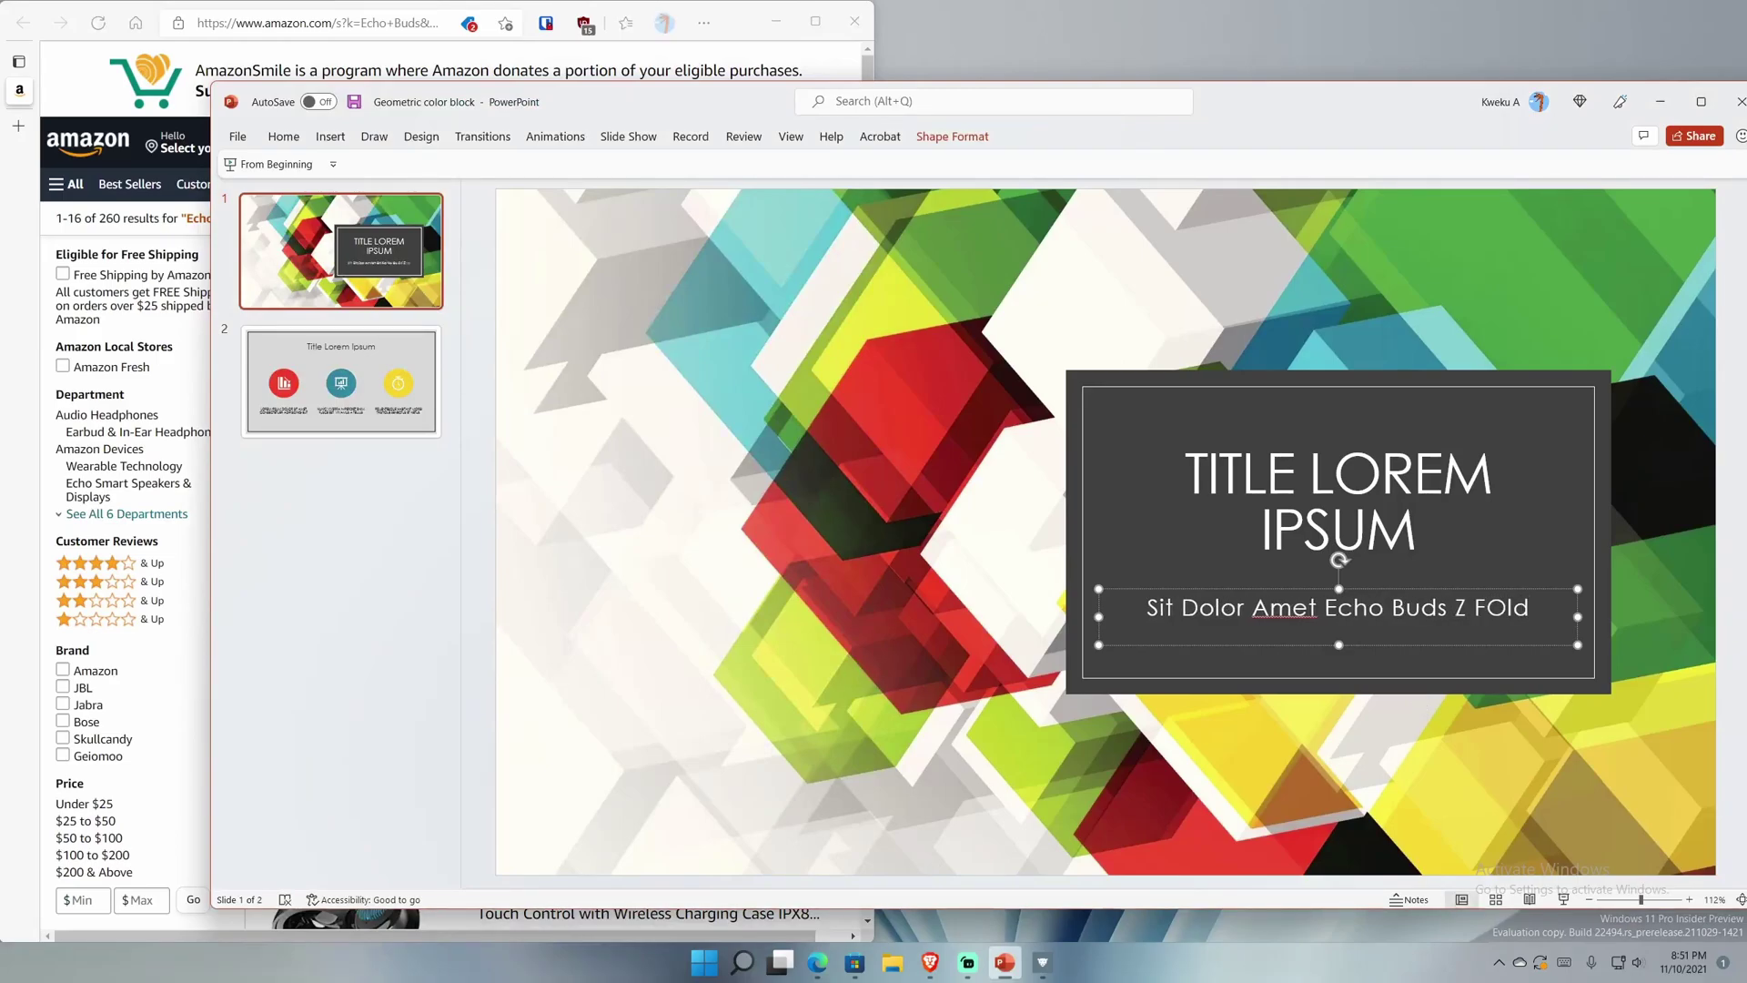
key("BackSpace")
key("BackSpace")
type("old 3")
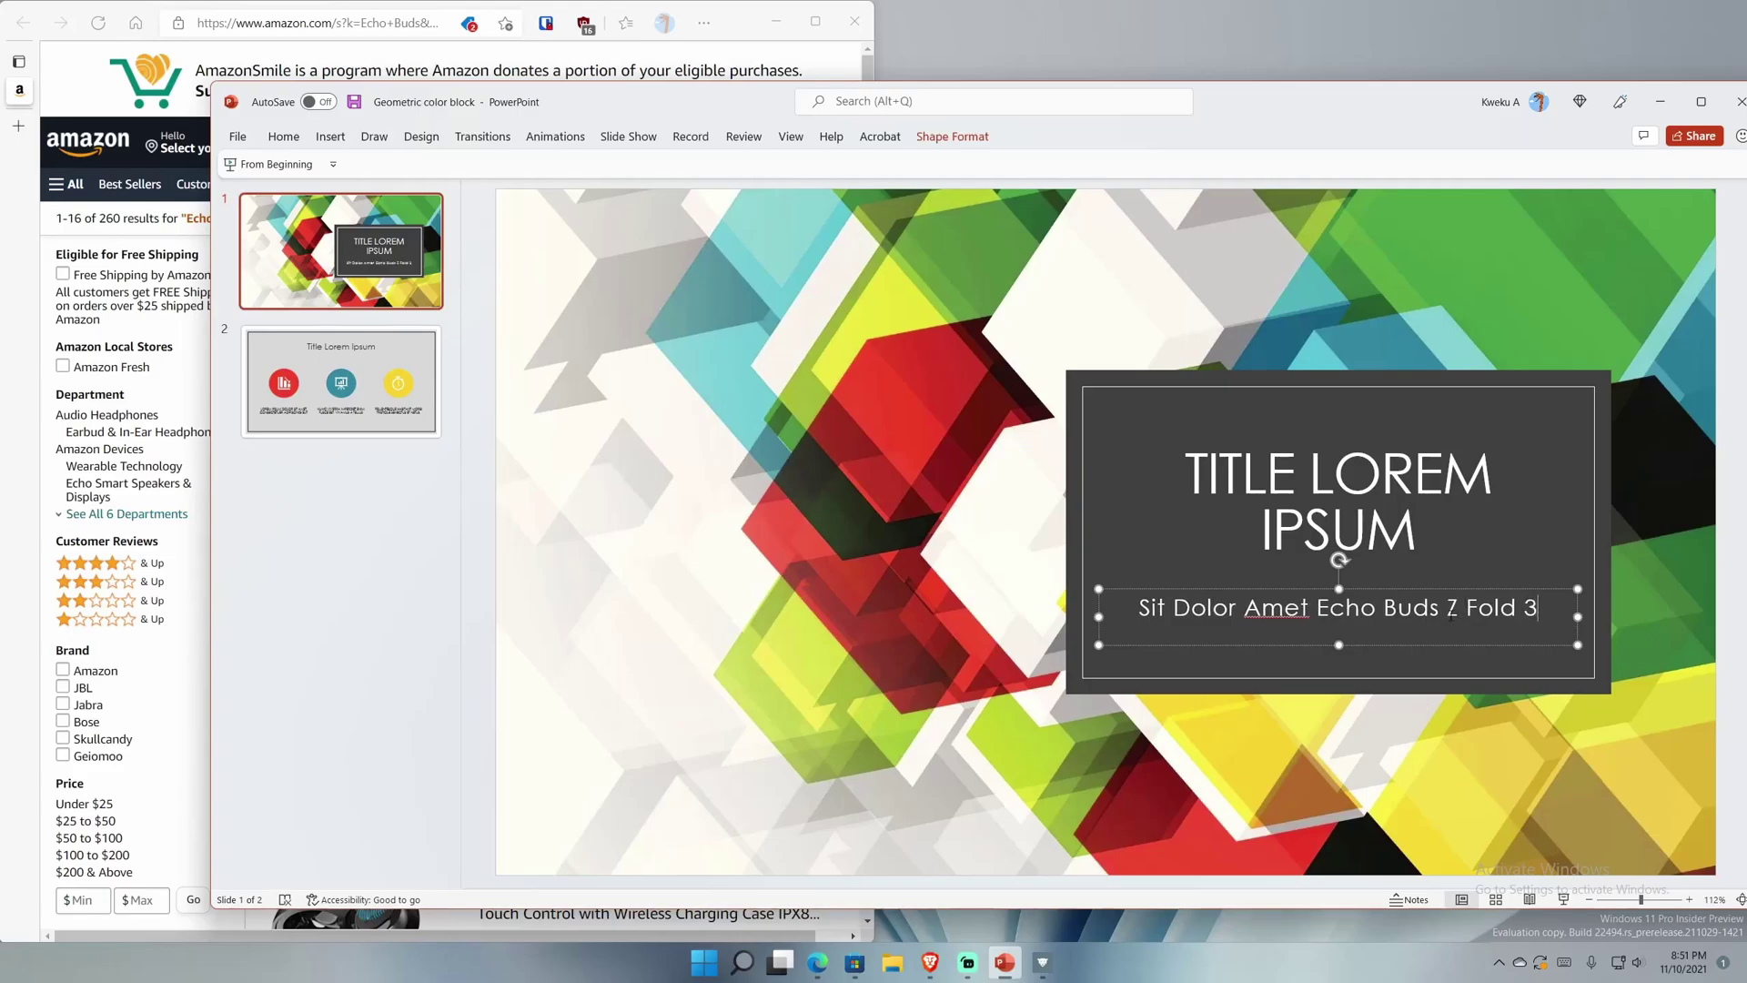
- Search Amazon for the subtitle text "Z Fold 3" with Pantherbar, then minimize the browser and reposition the PowerPoint window
left_click_drag(1451, 615, 1541, 607)
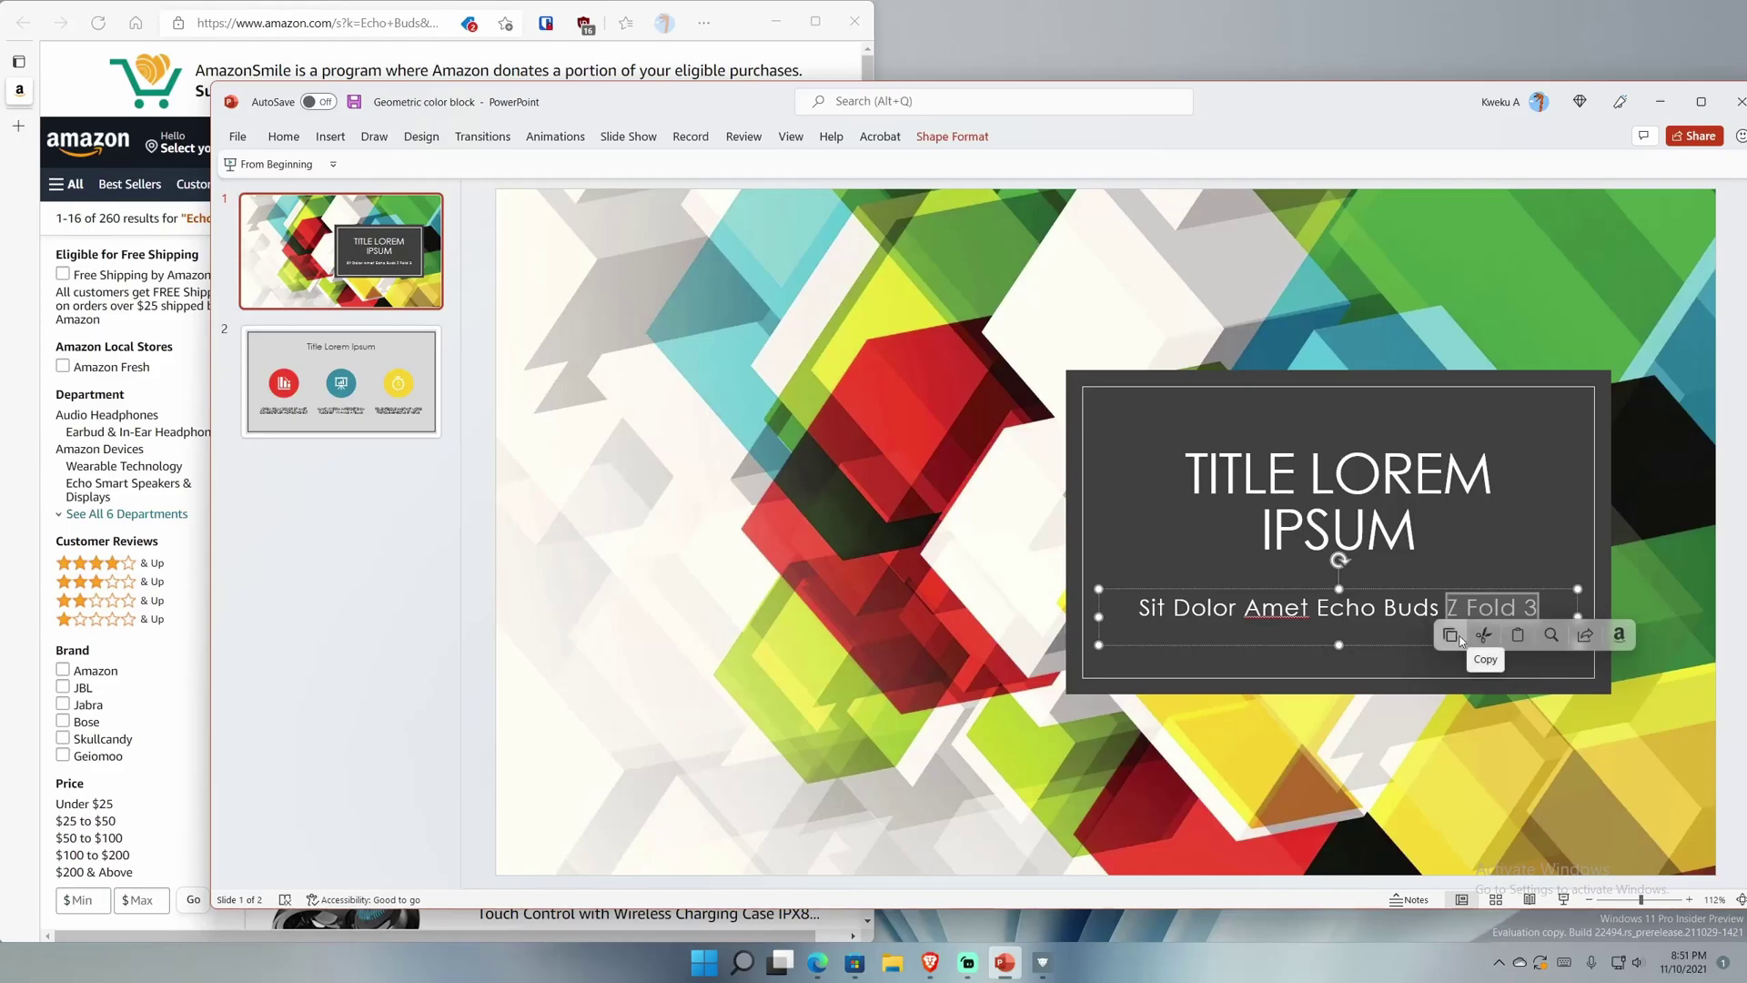
left_click(1617, 641)
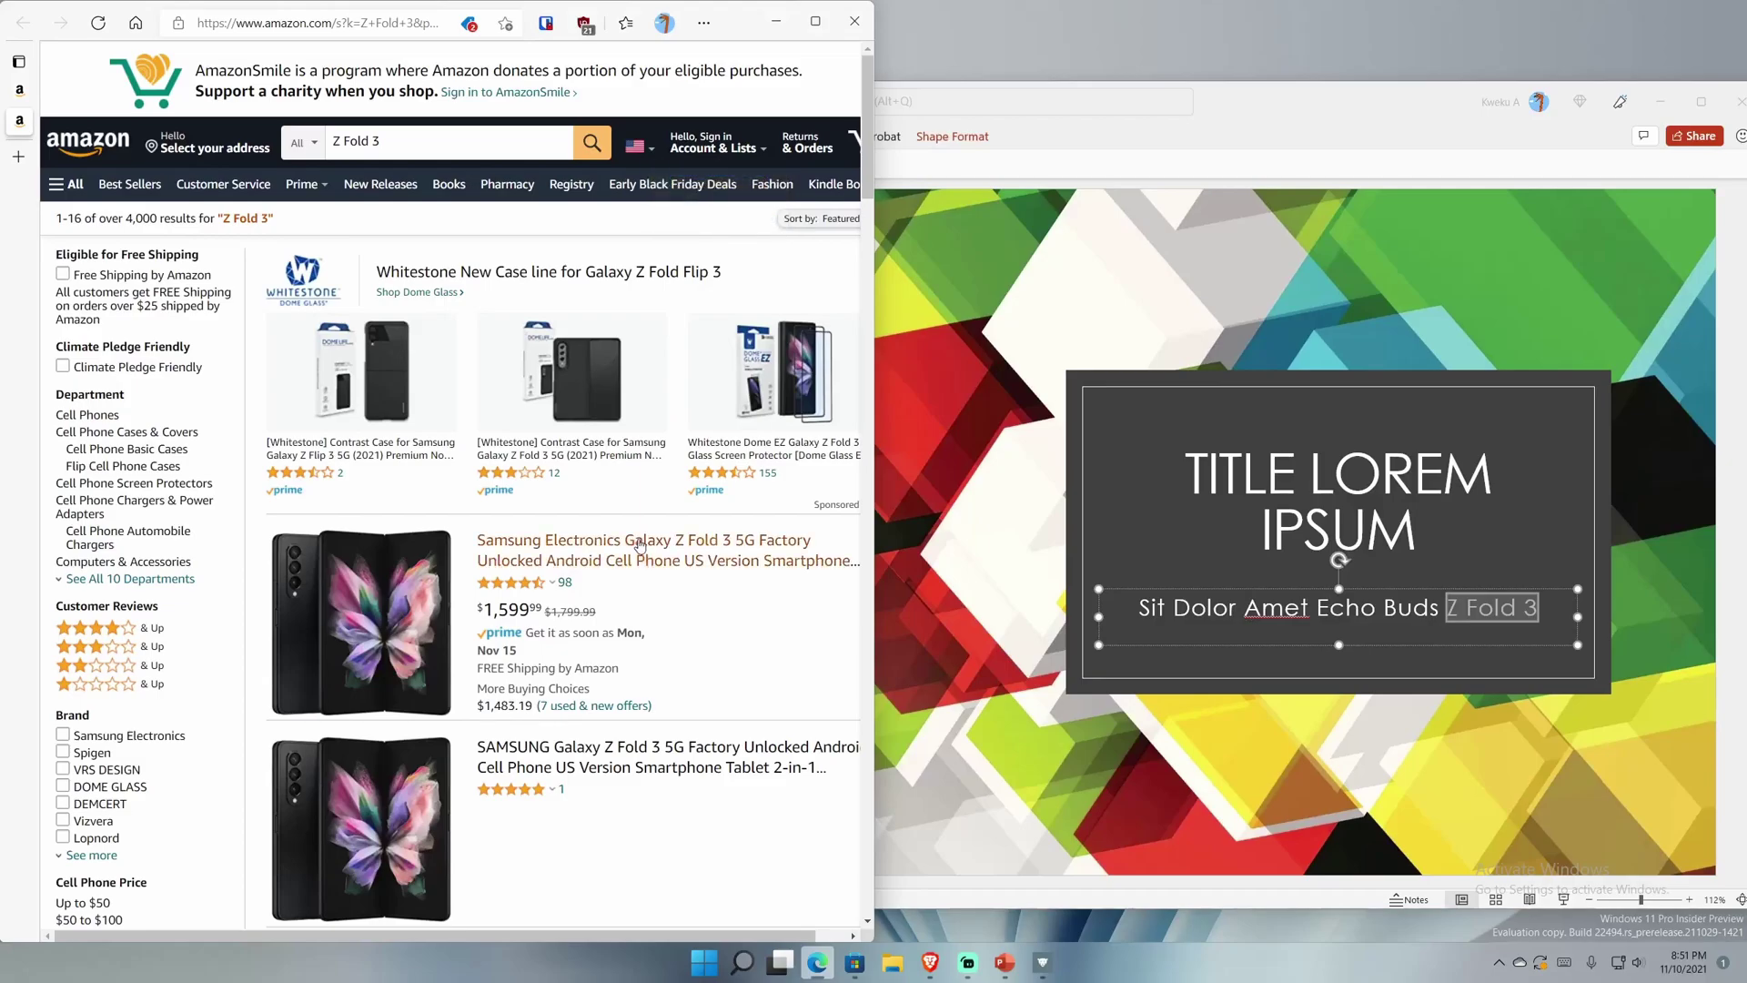
left_click(776, 22)
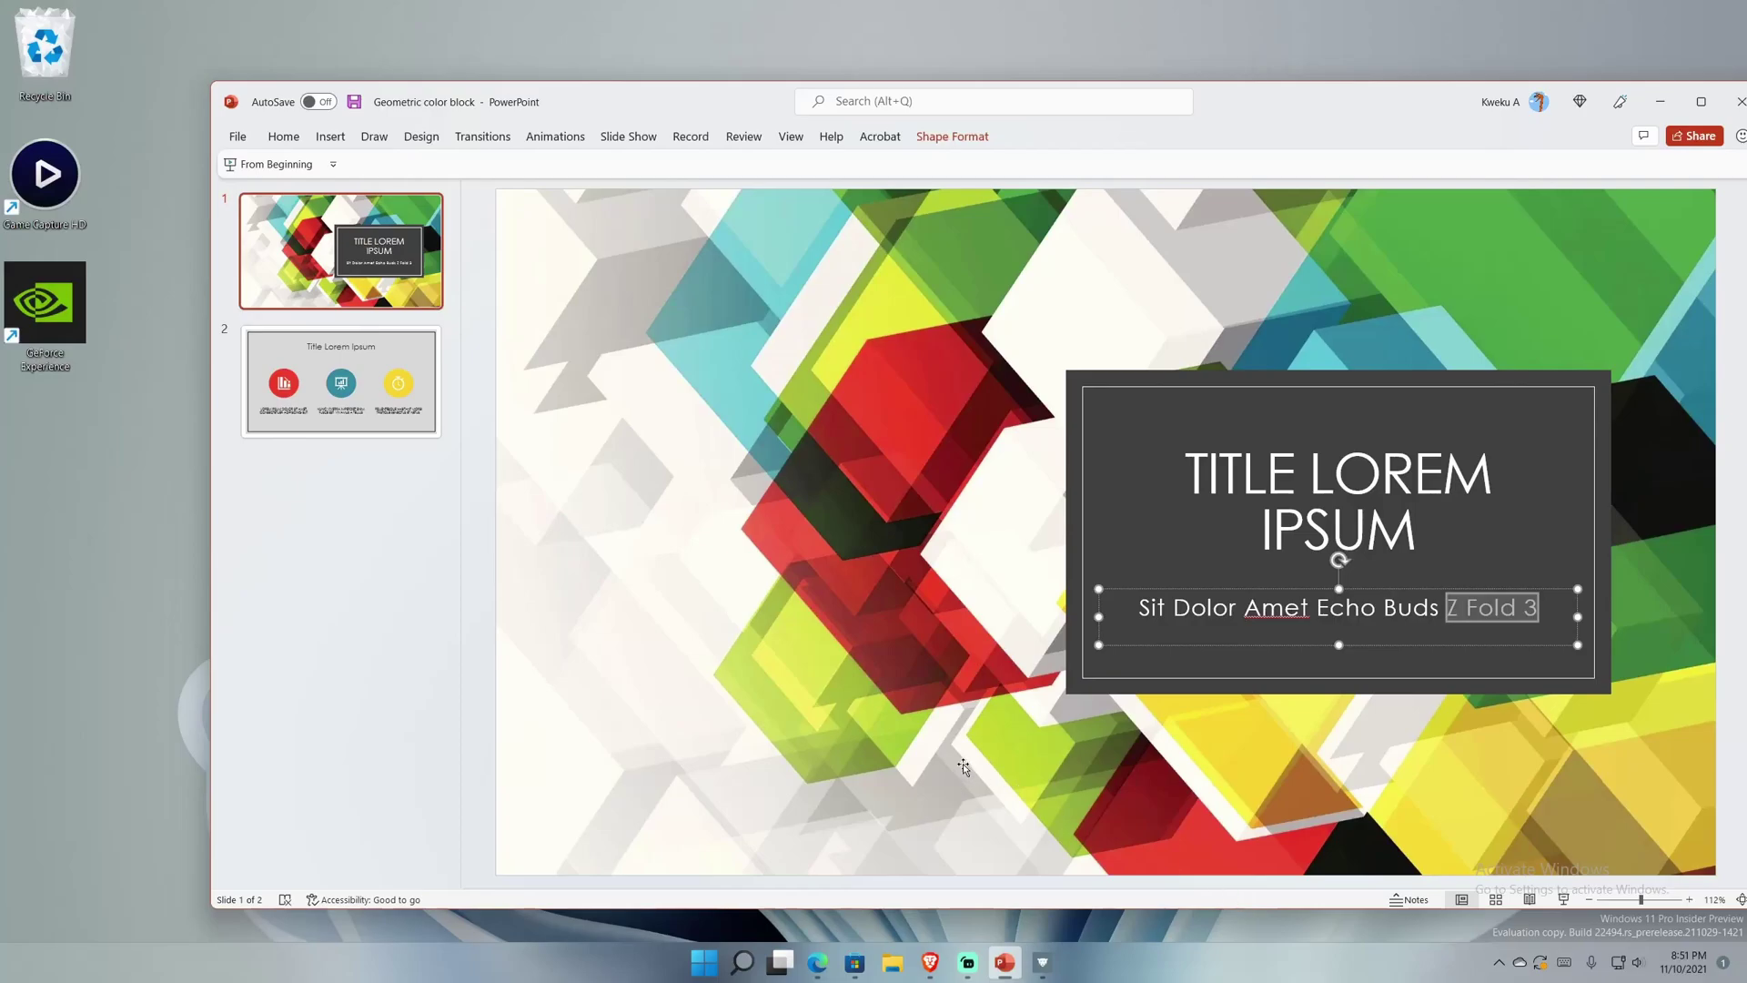
left_click_drag(1250, 106, 1153, 67)
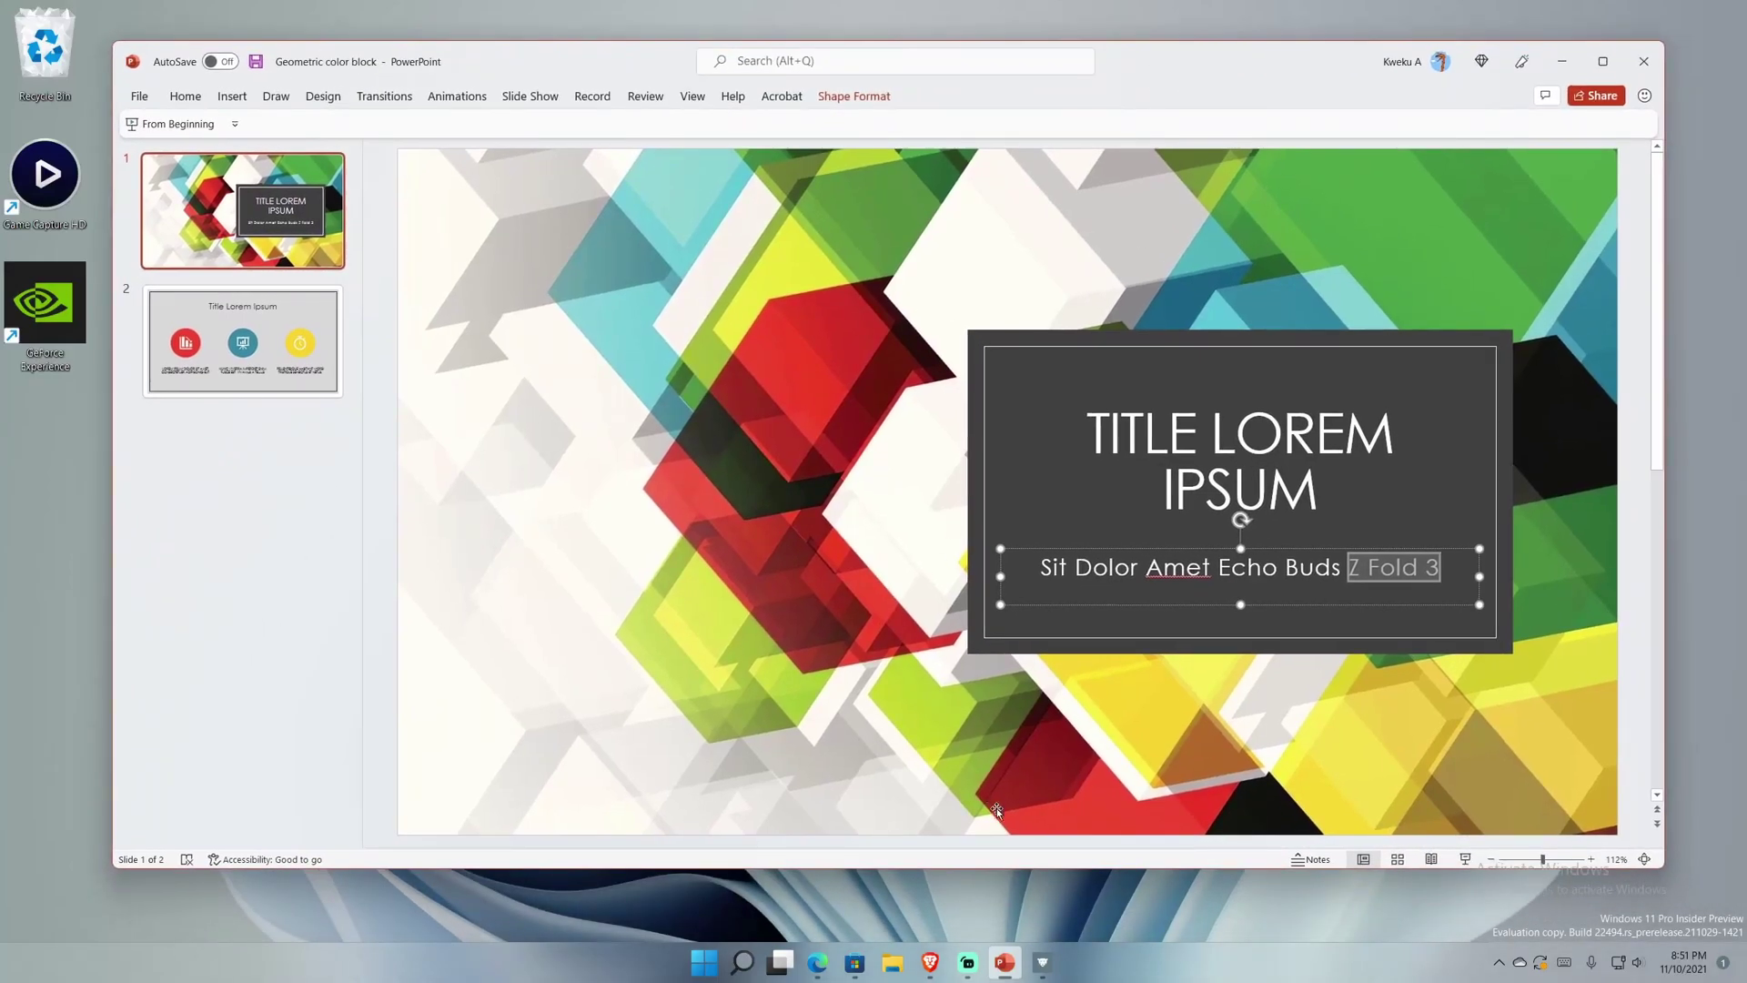
- Open the extension download page from Pantherbar's Extensions settings and browse the favourites and full extension lists
left_click(1042, 961)
left_click(549, 227)
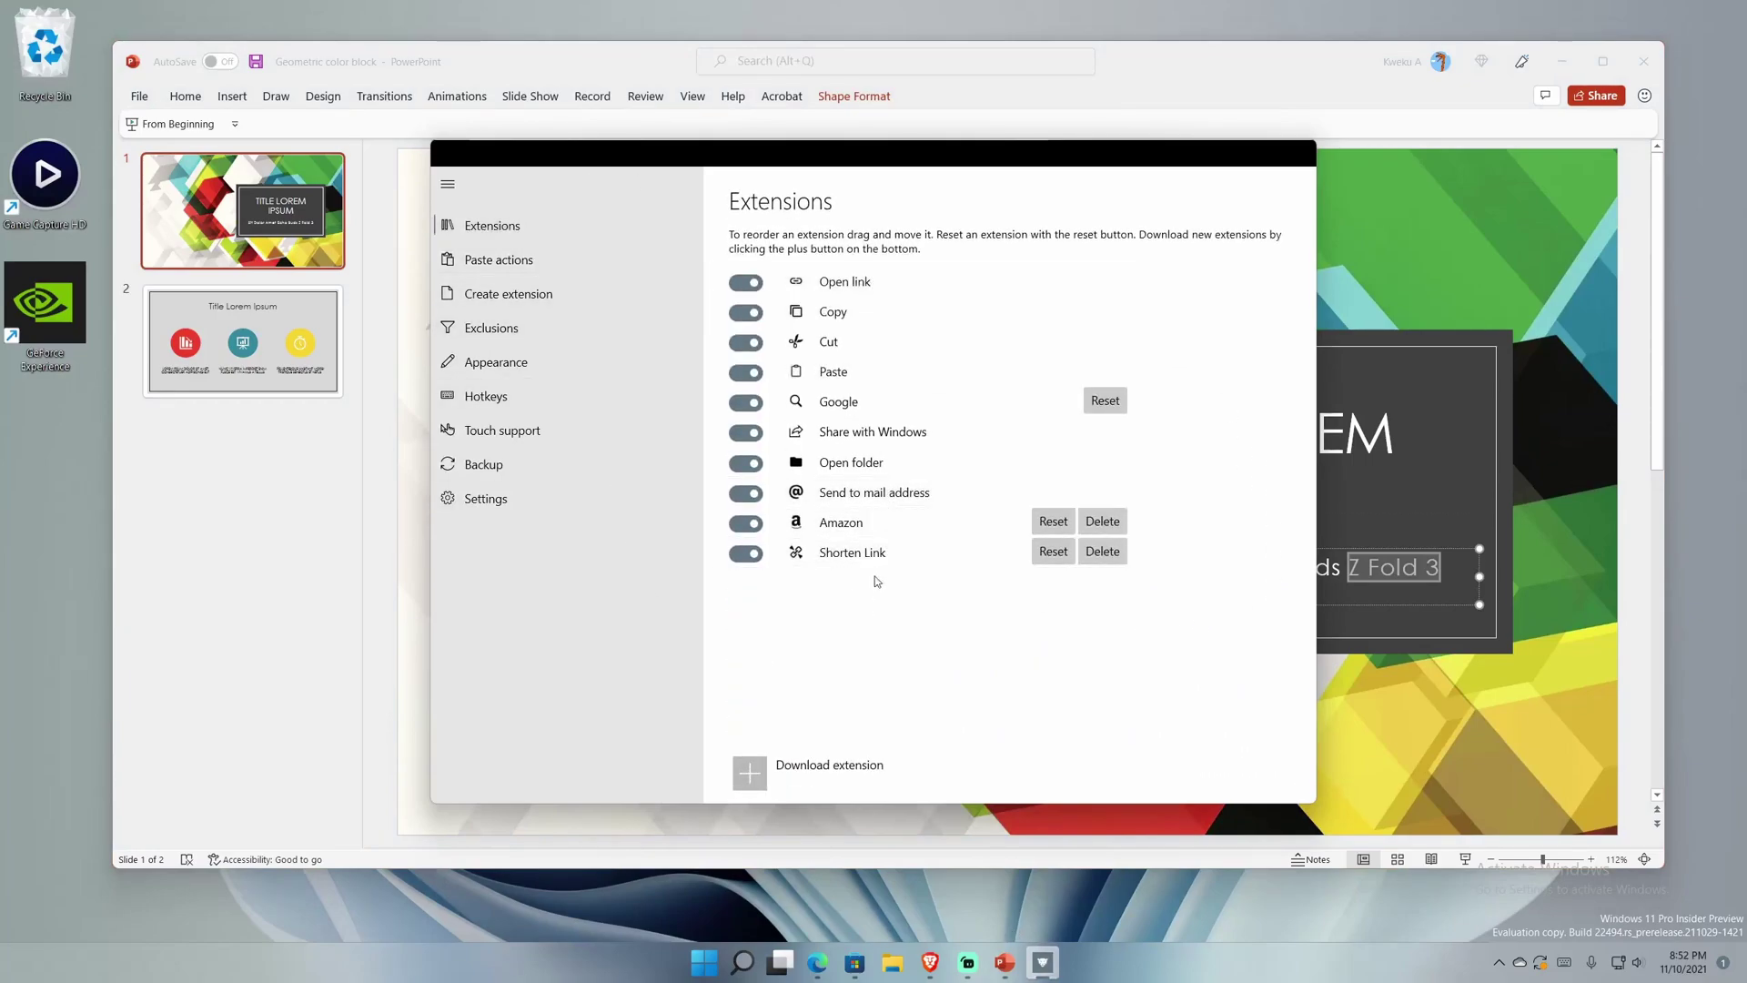
left_click(756, 788)
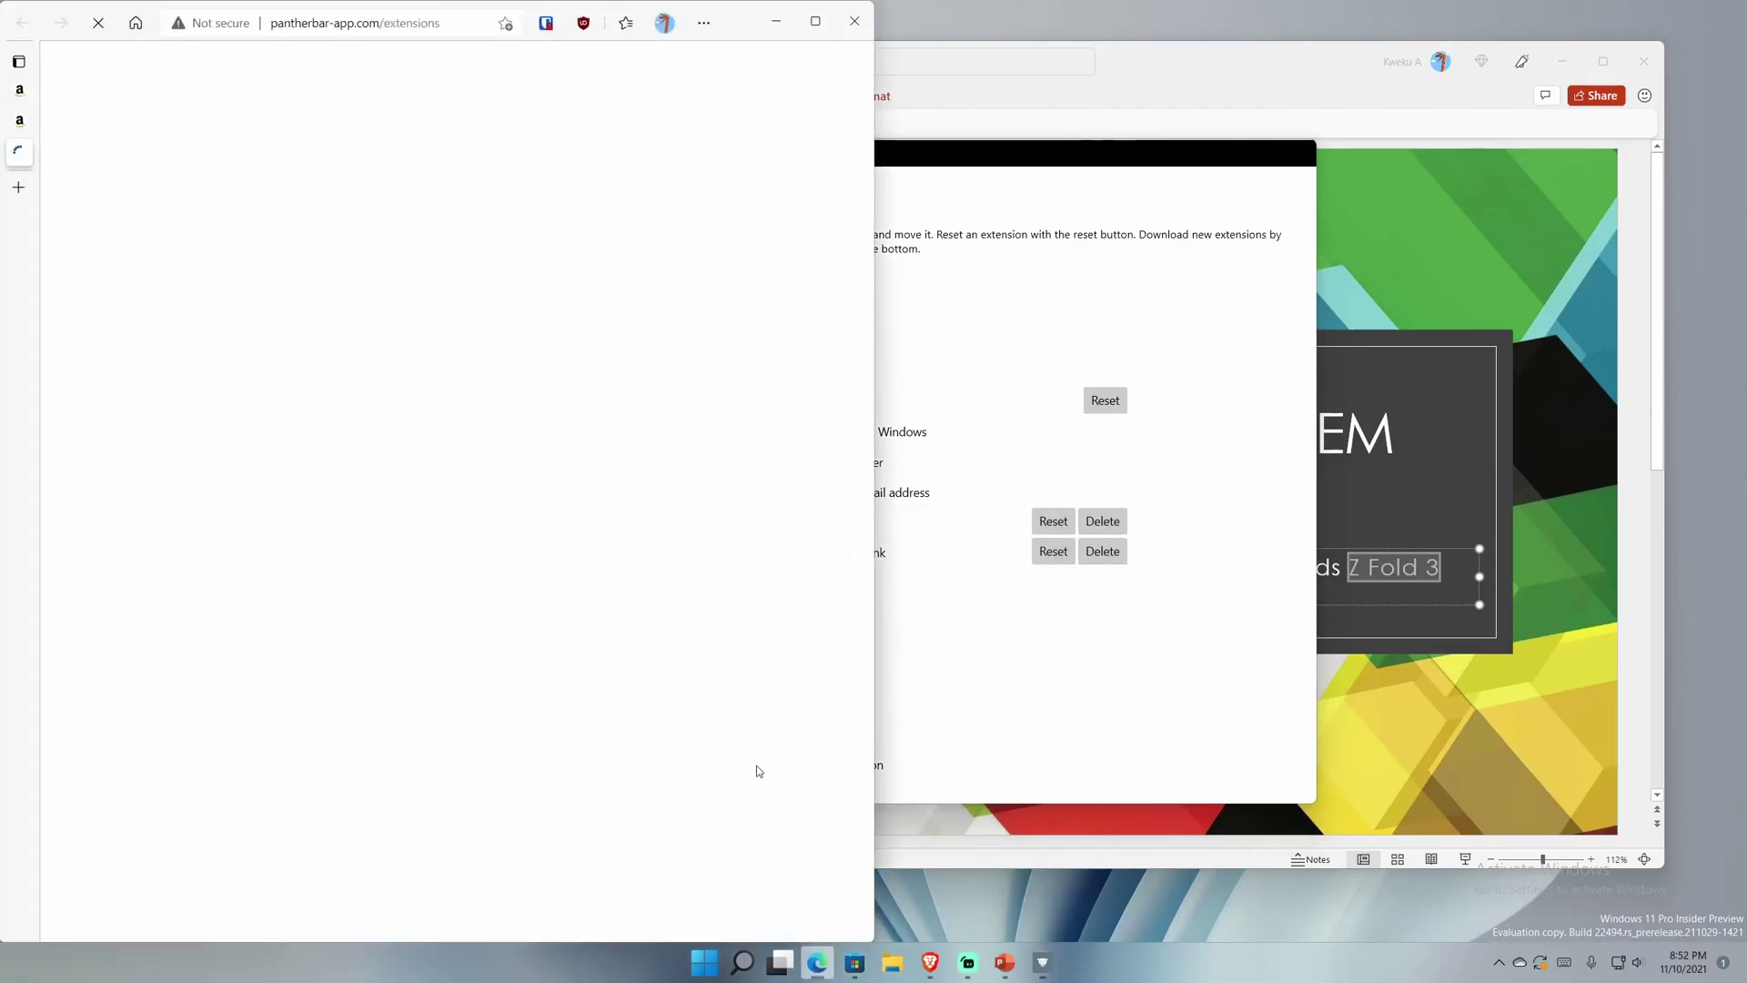
scroll(226, 323, "down", 4)
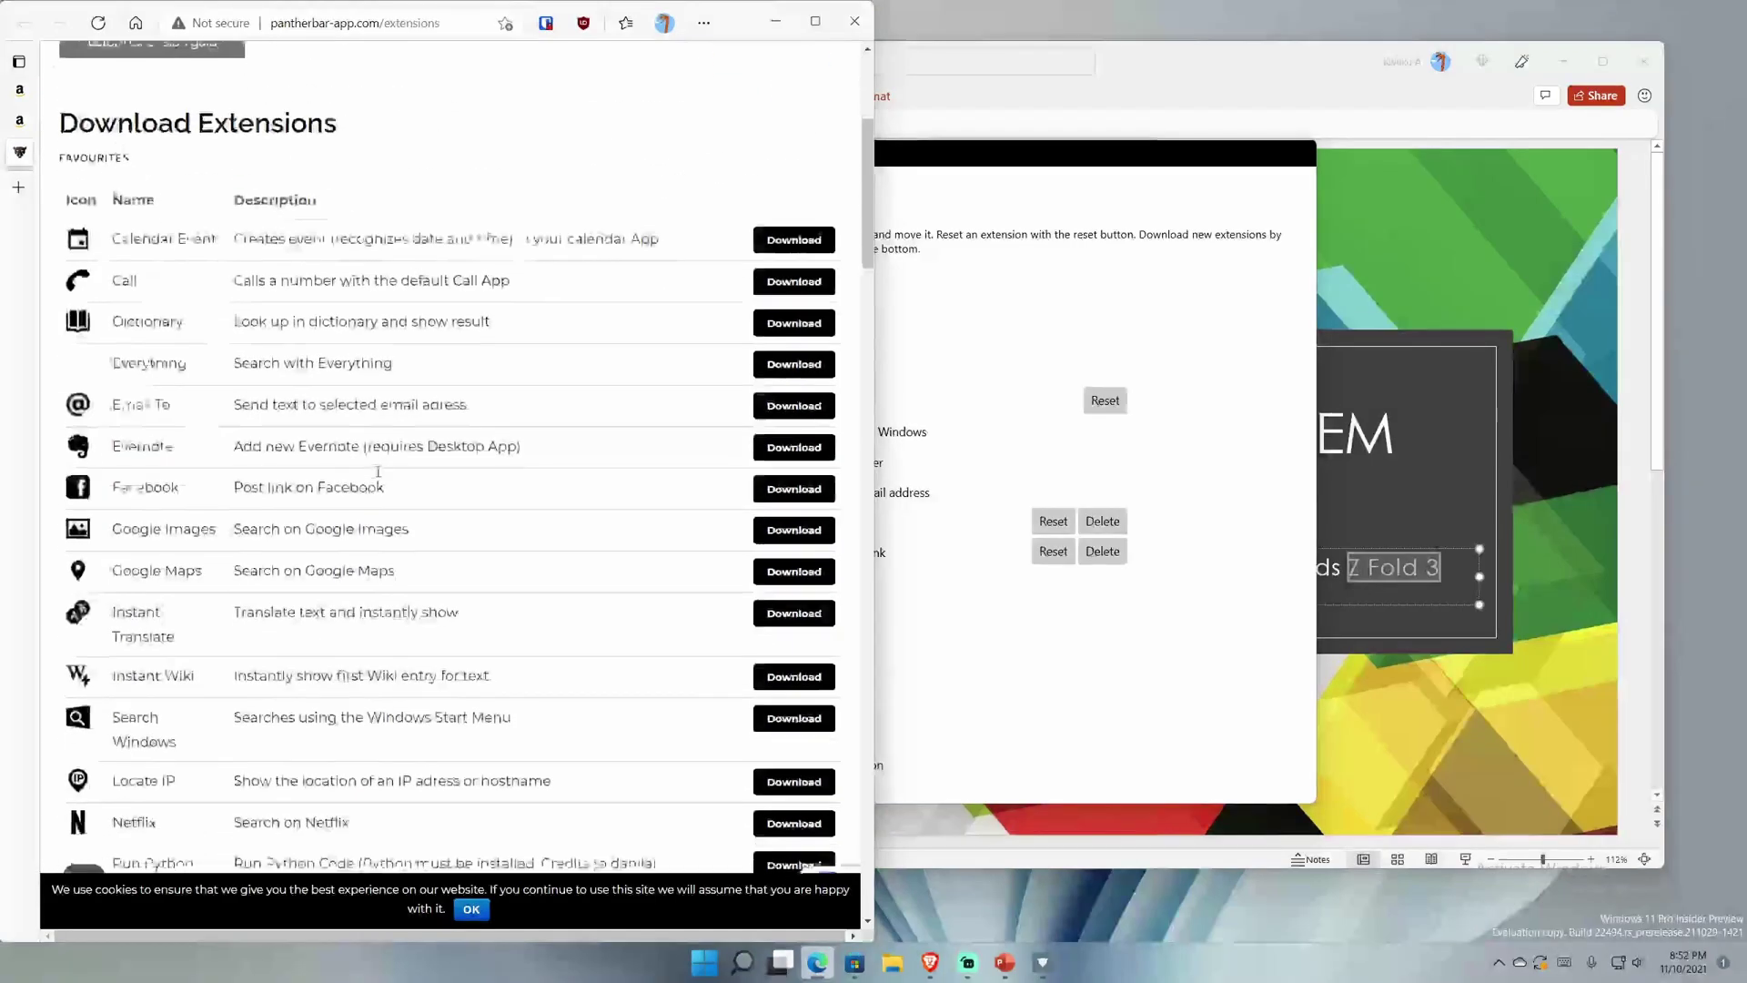
scroll(252, 519, "down", 3)
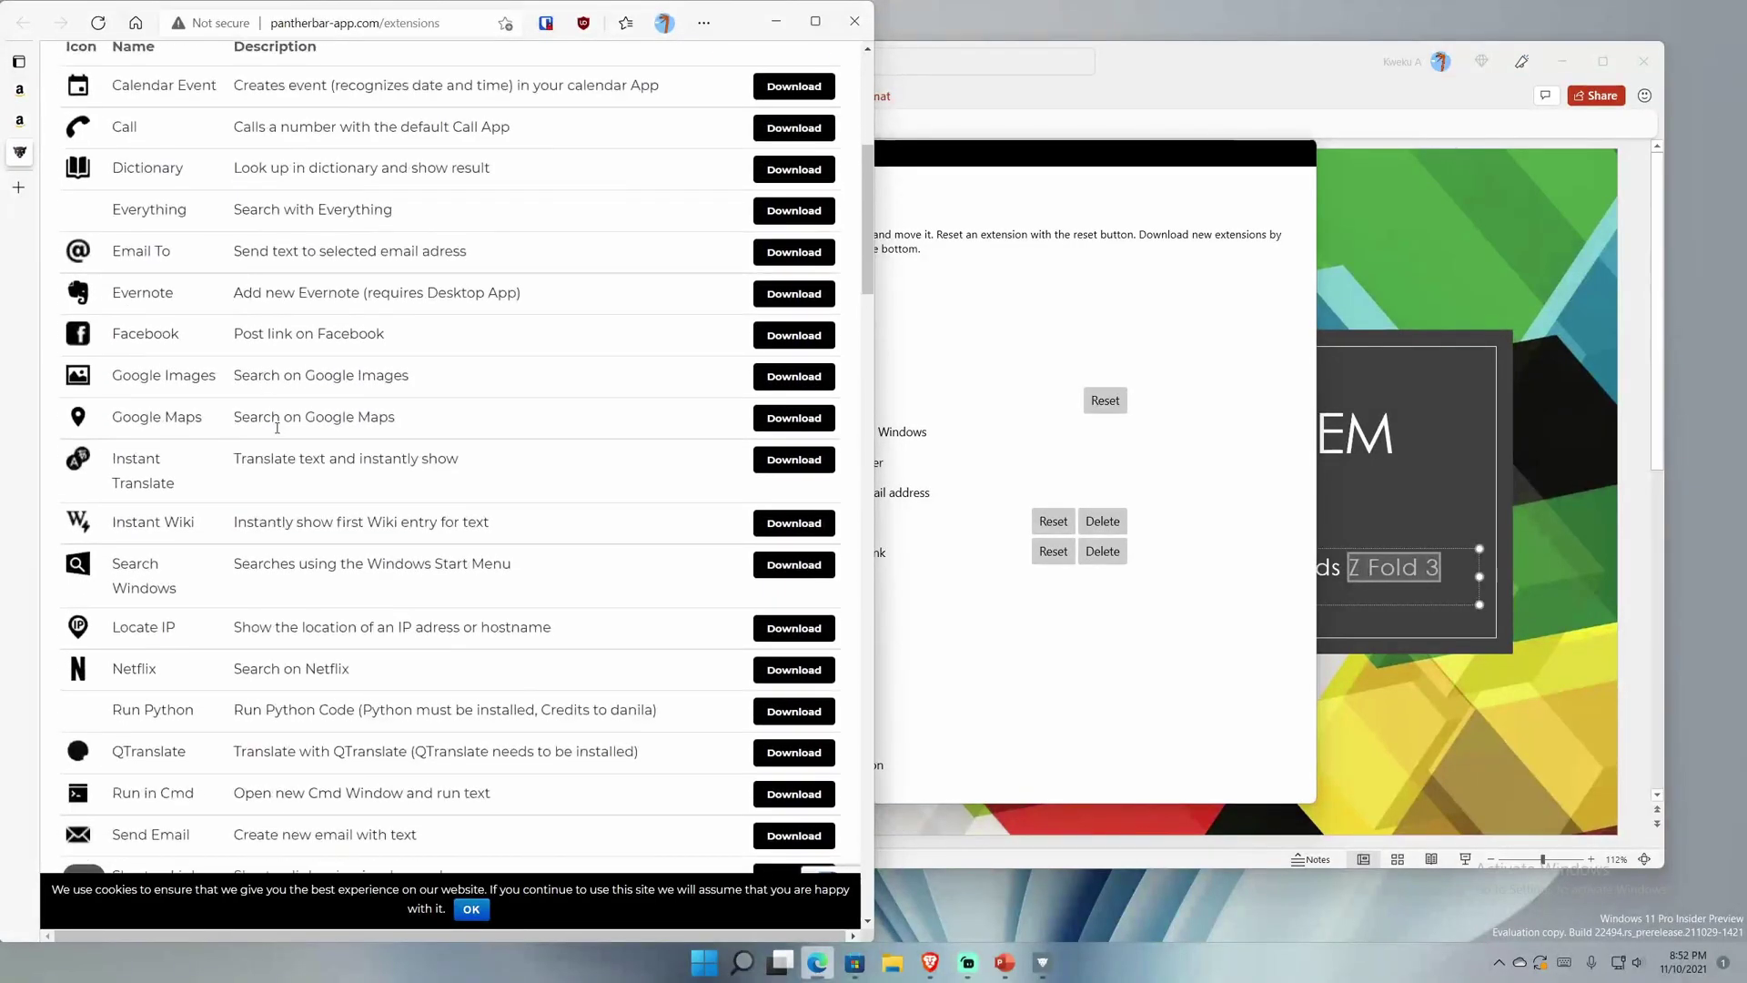
scroll(252, 520, "down", 2)
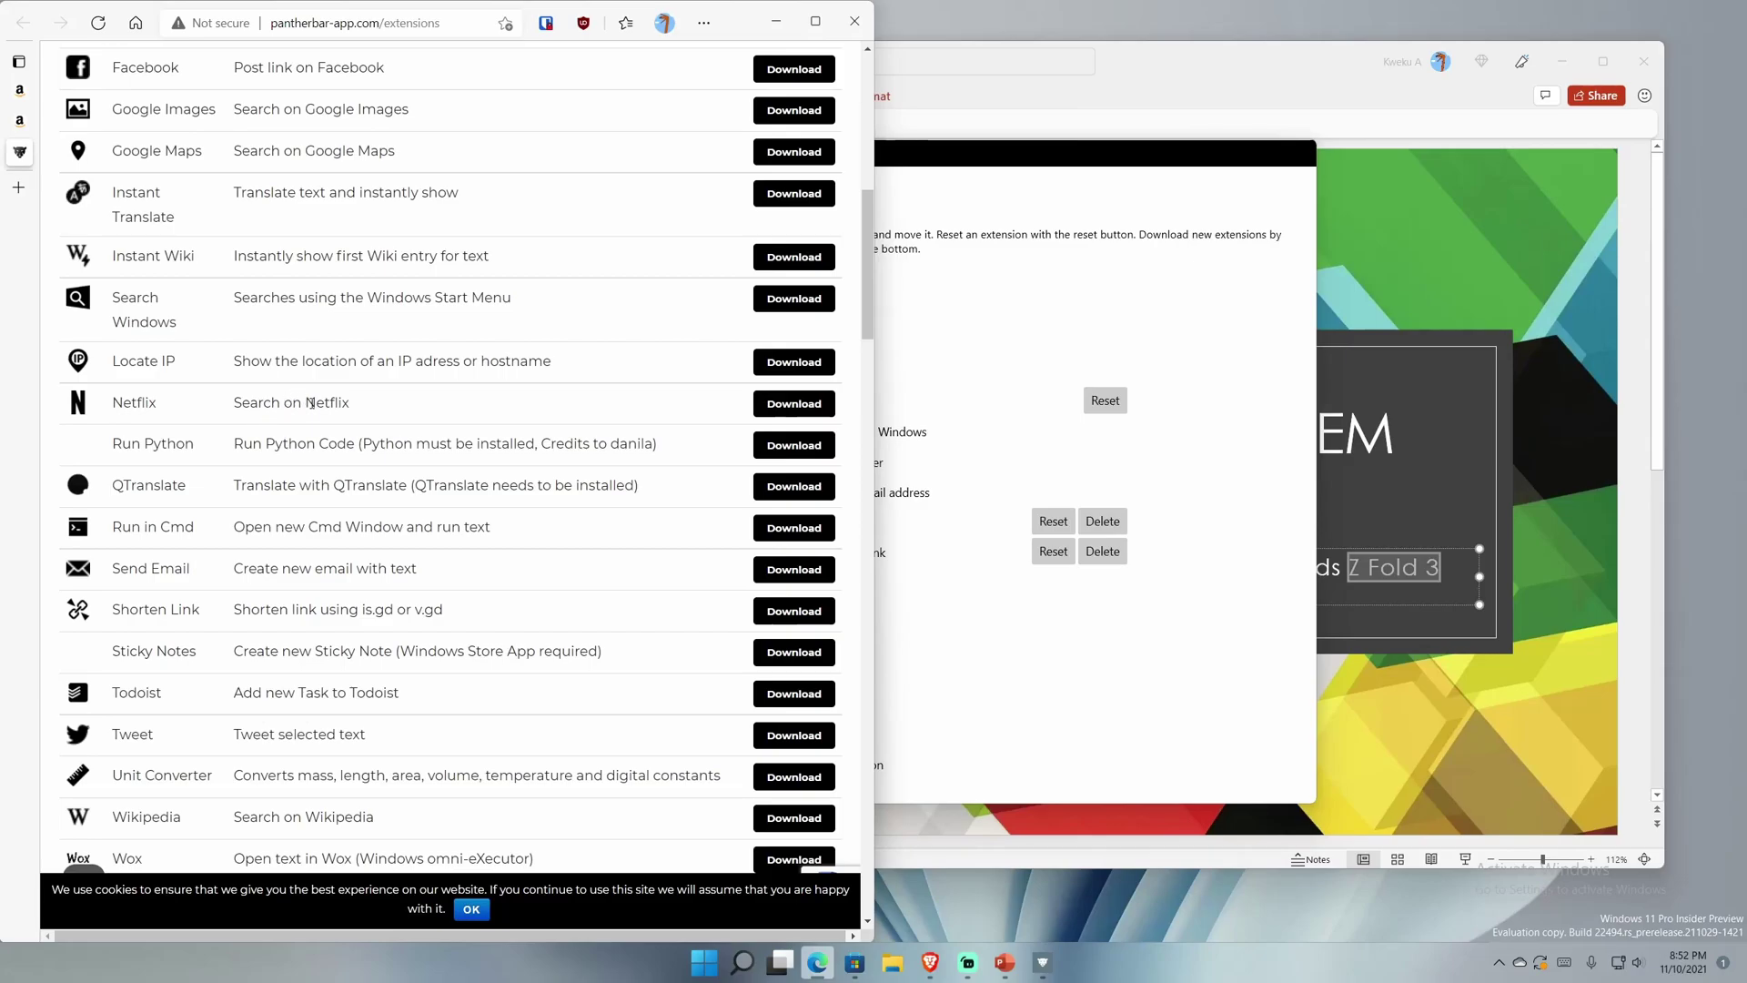
scroll(335, 436, "down", 2)
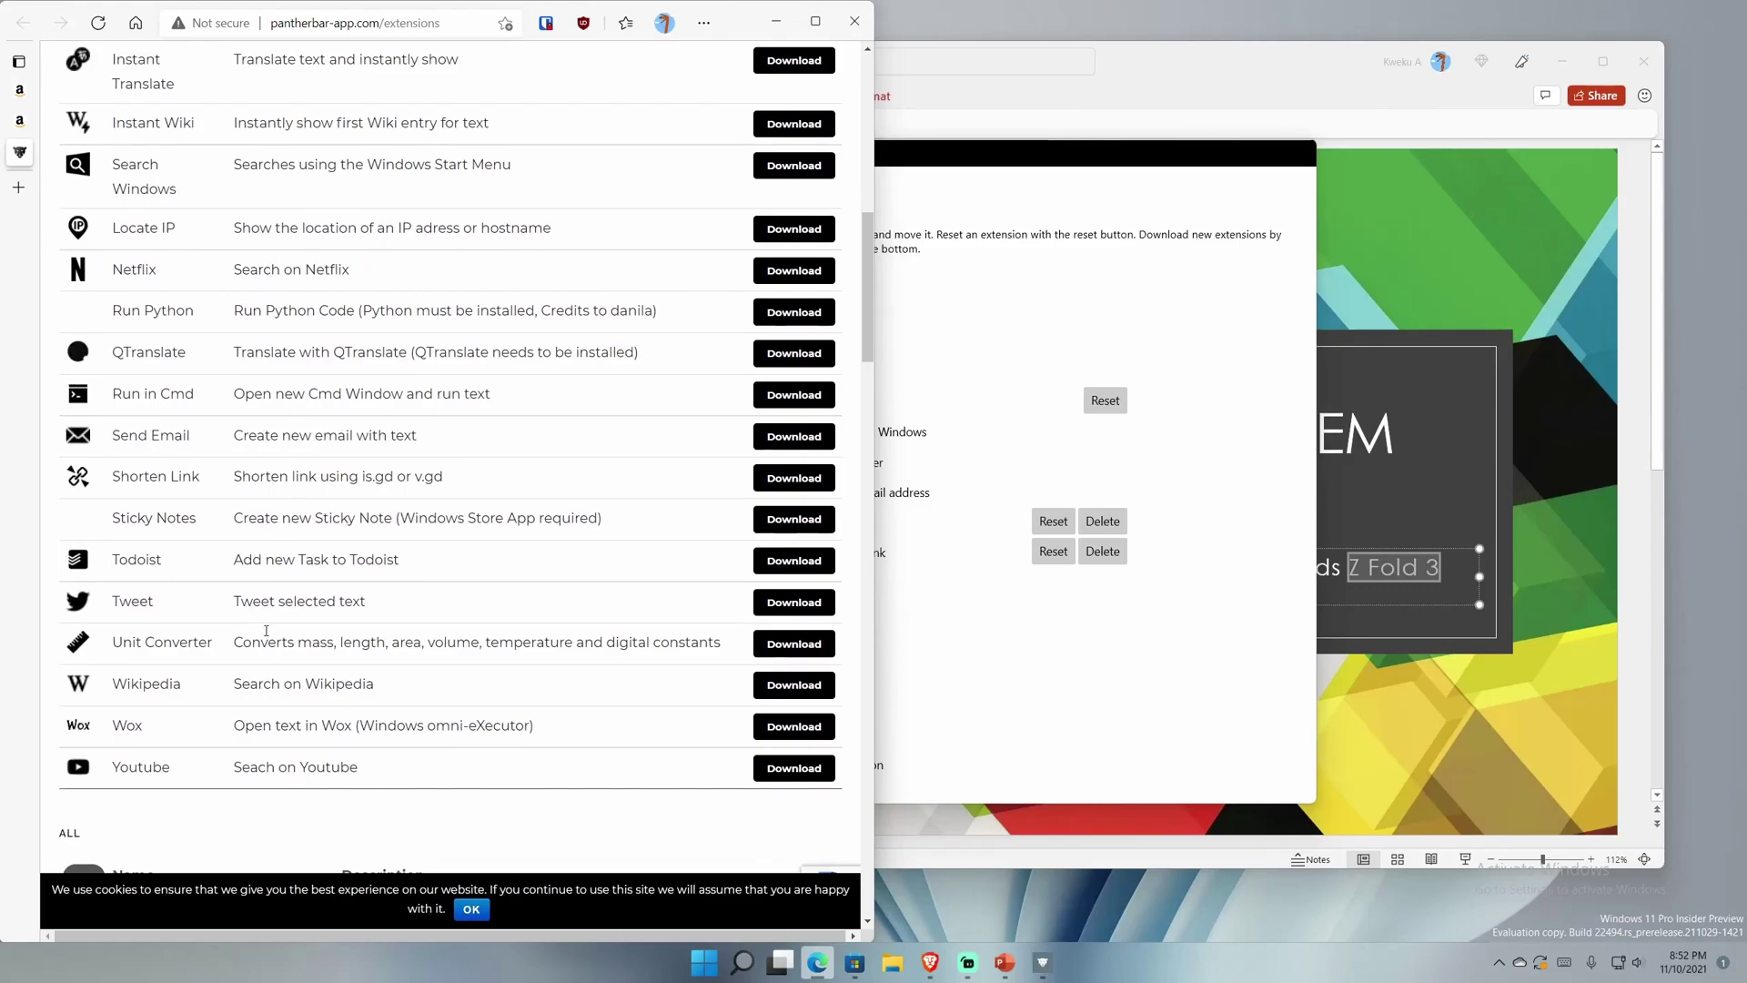
scroll(279, 719, "down", 10)
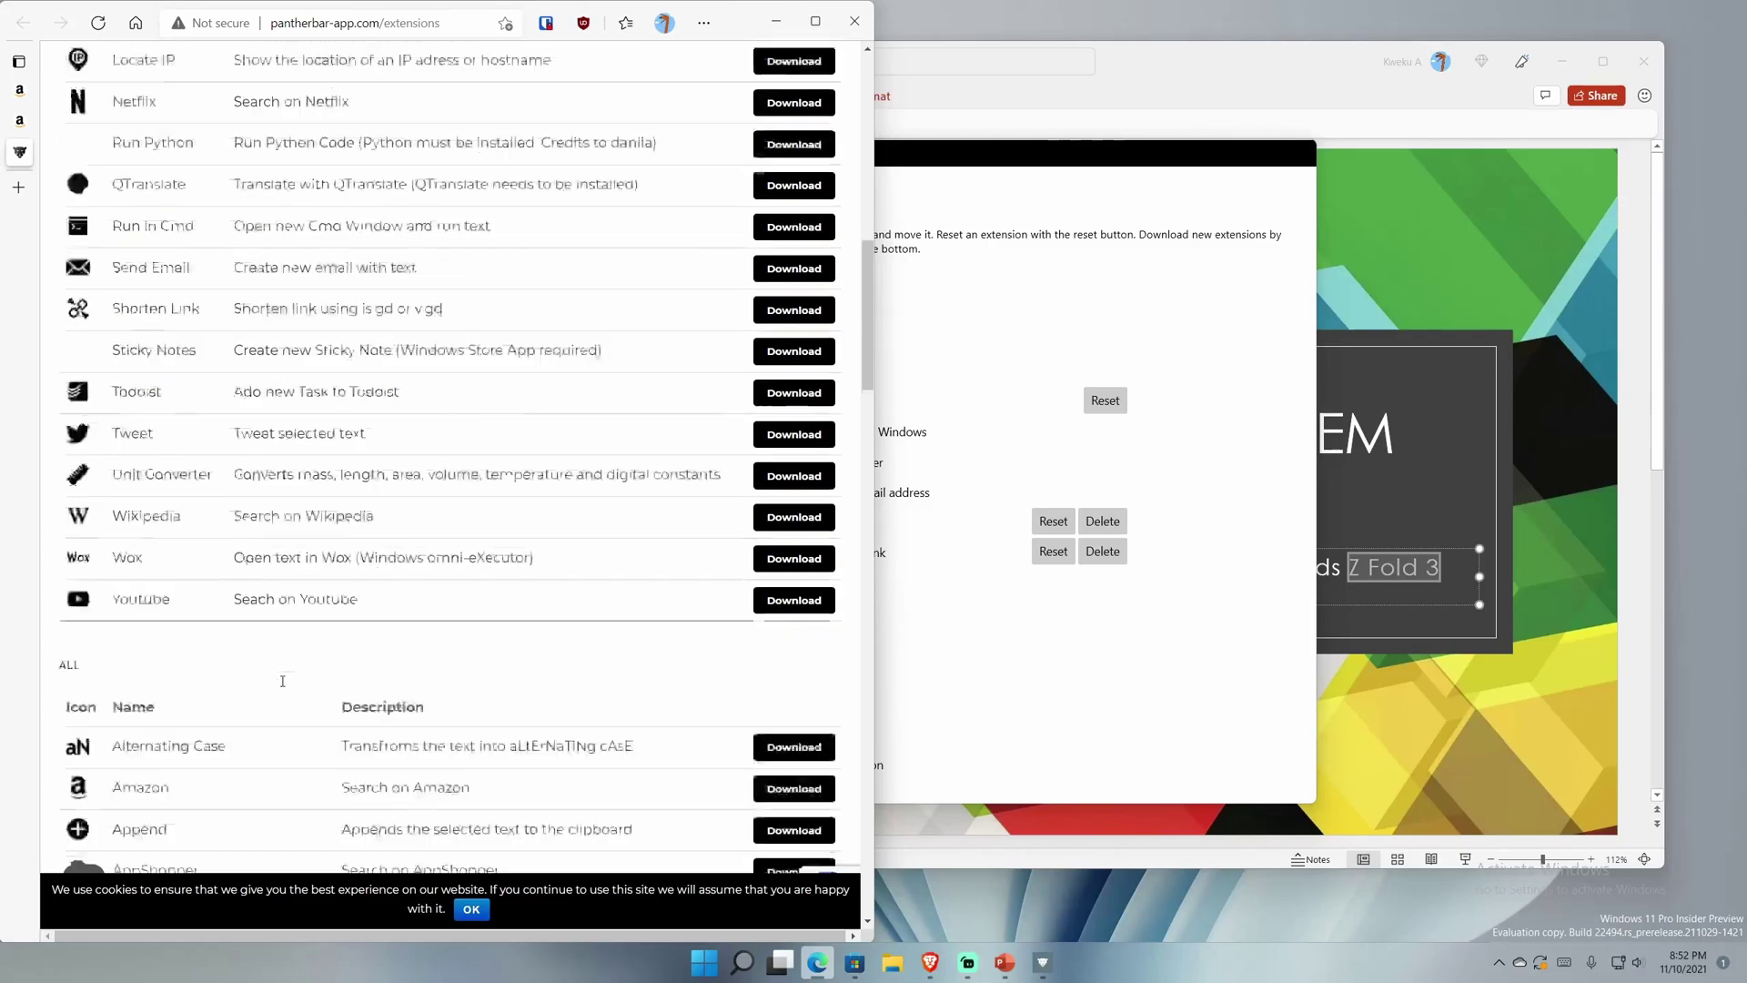
scroll(274, 672, "down", 3)
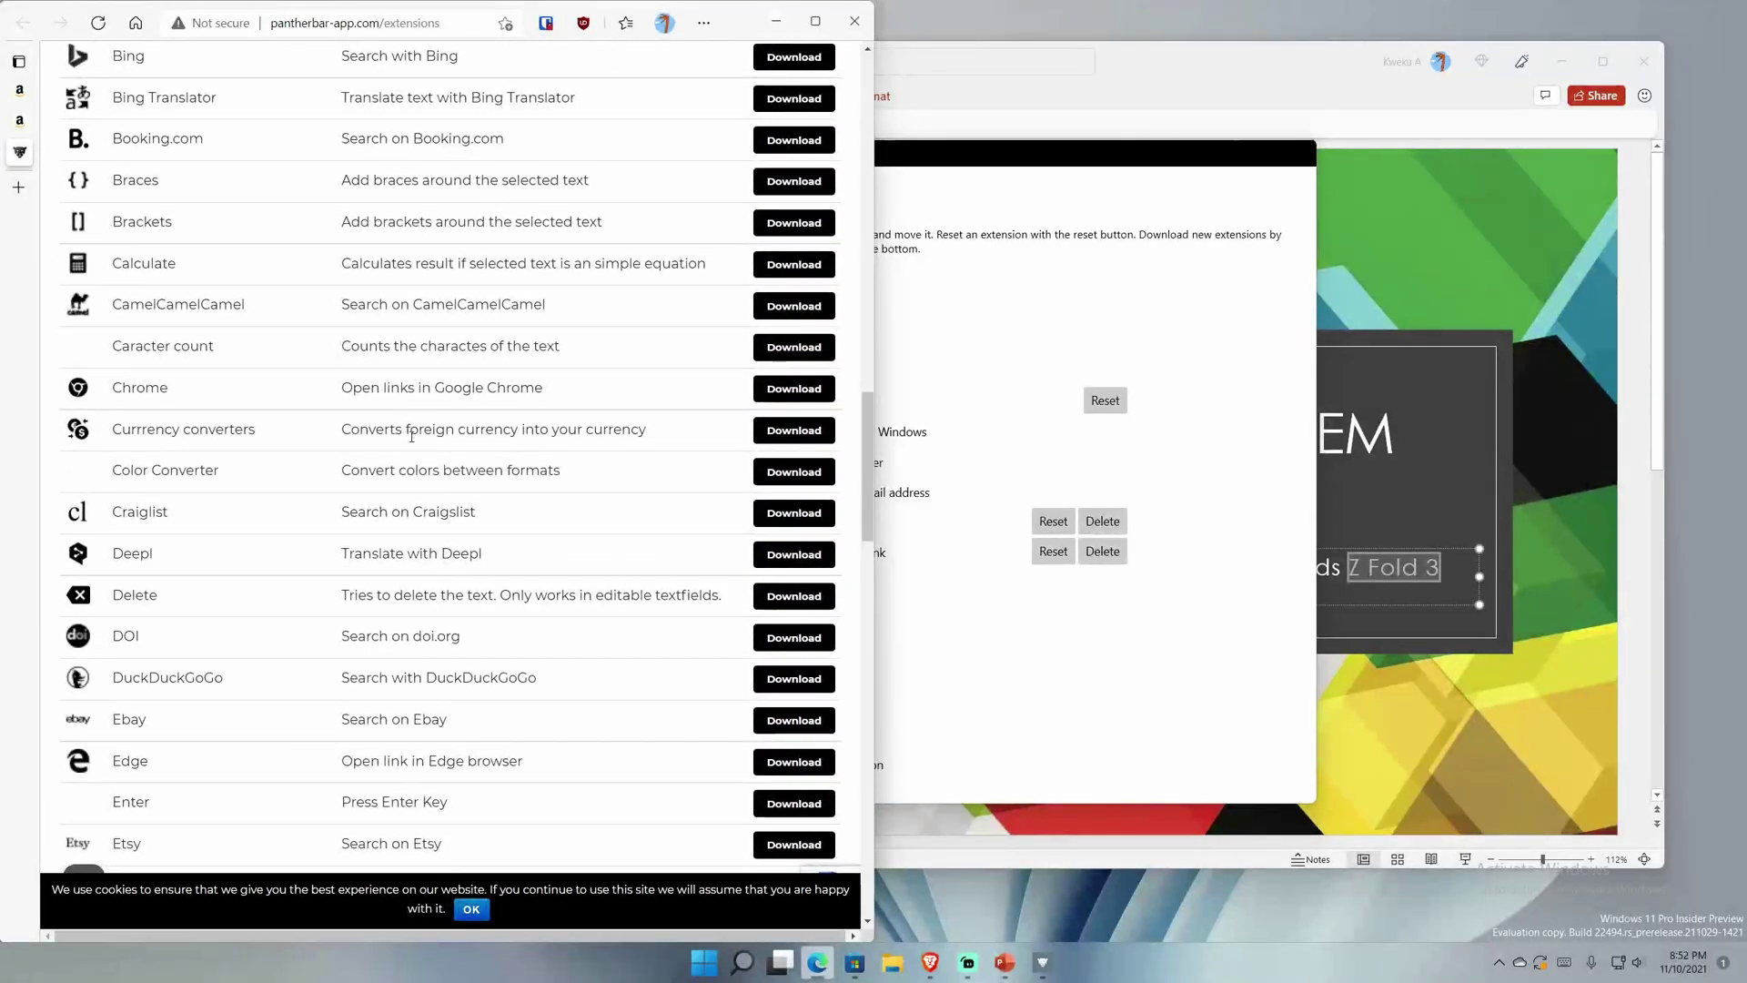
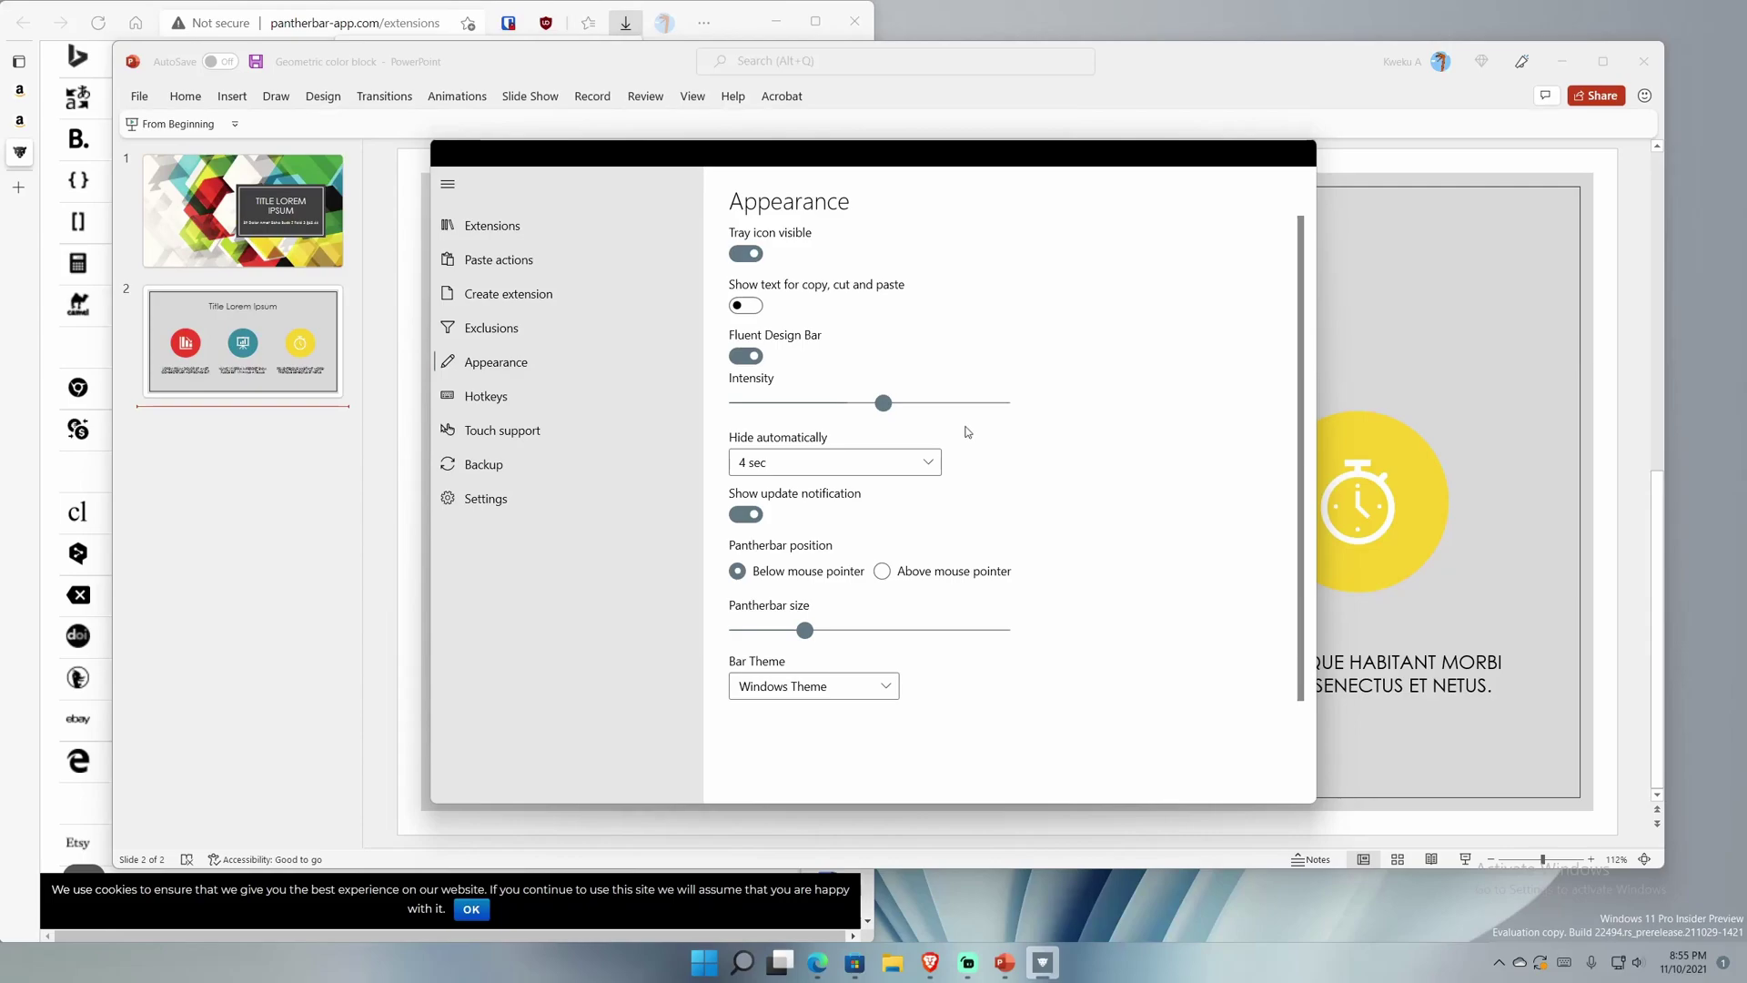
- Raise Pantherbar's Fluent Design Bar intensity to maximum and check the bar on the word "NETUS" on slide 2
left_click_drag(882, 405, 1092, 437)
left_click(1562, 721)
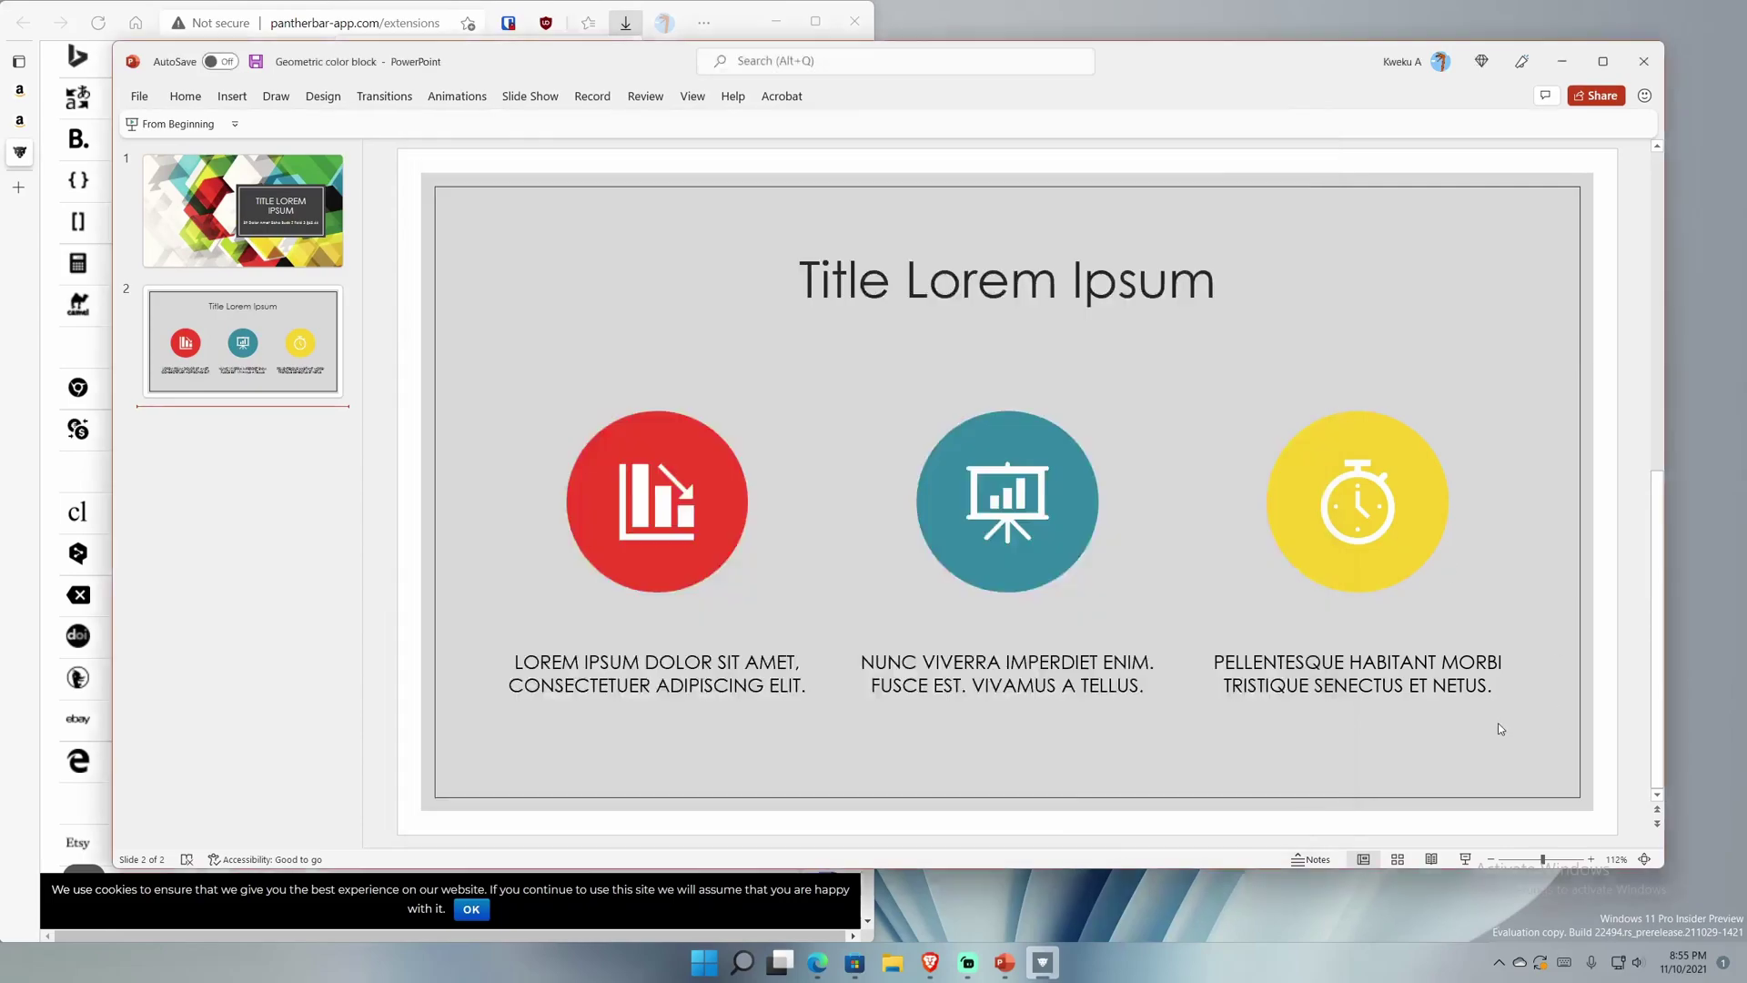
left_click(1432, 688)
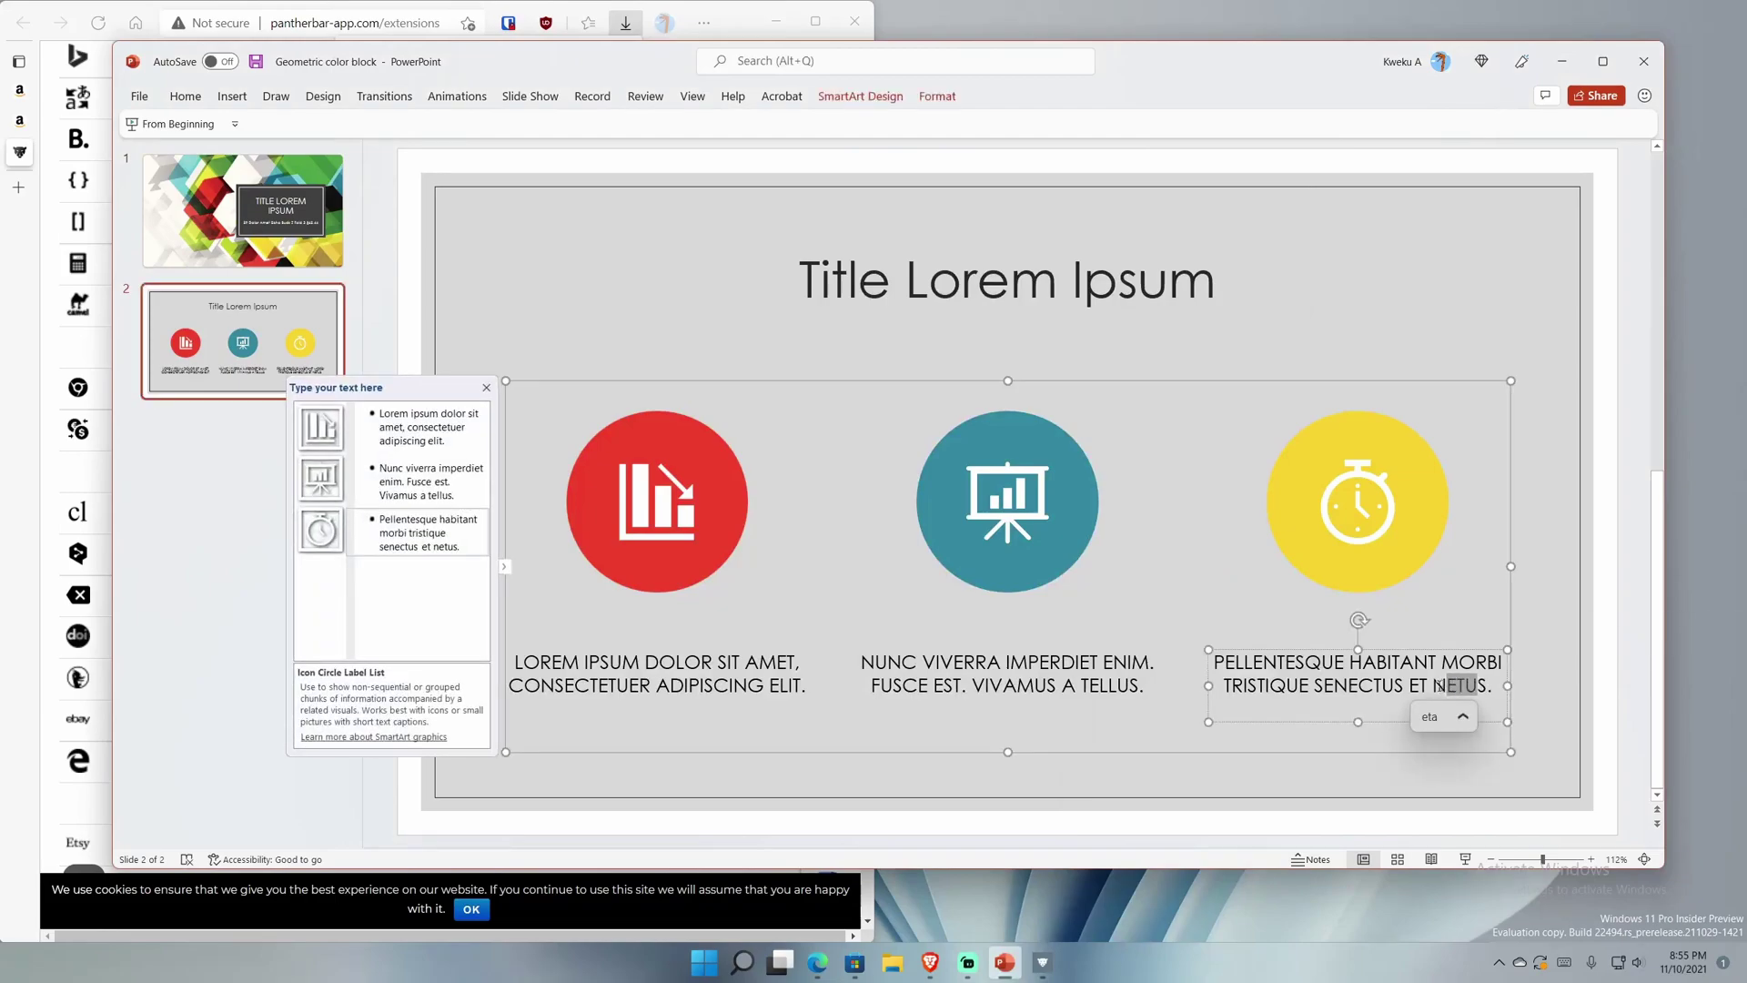
left_click_drag(1437, 684, 1495, 685)
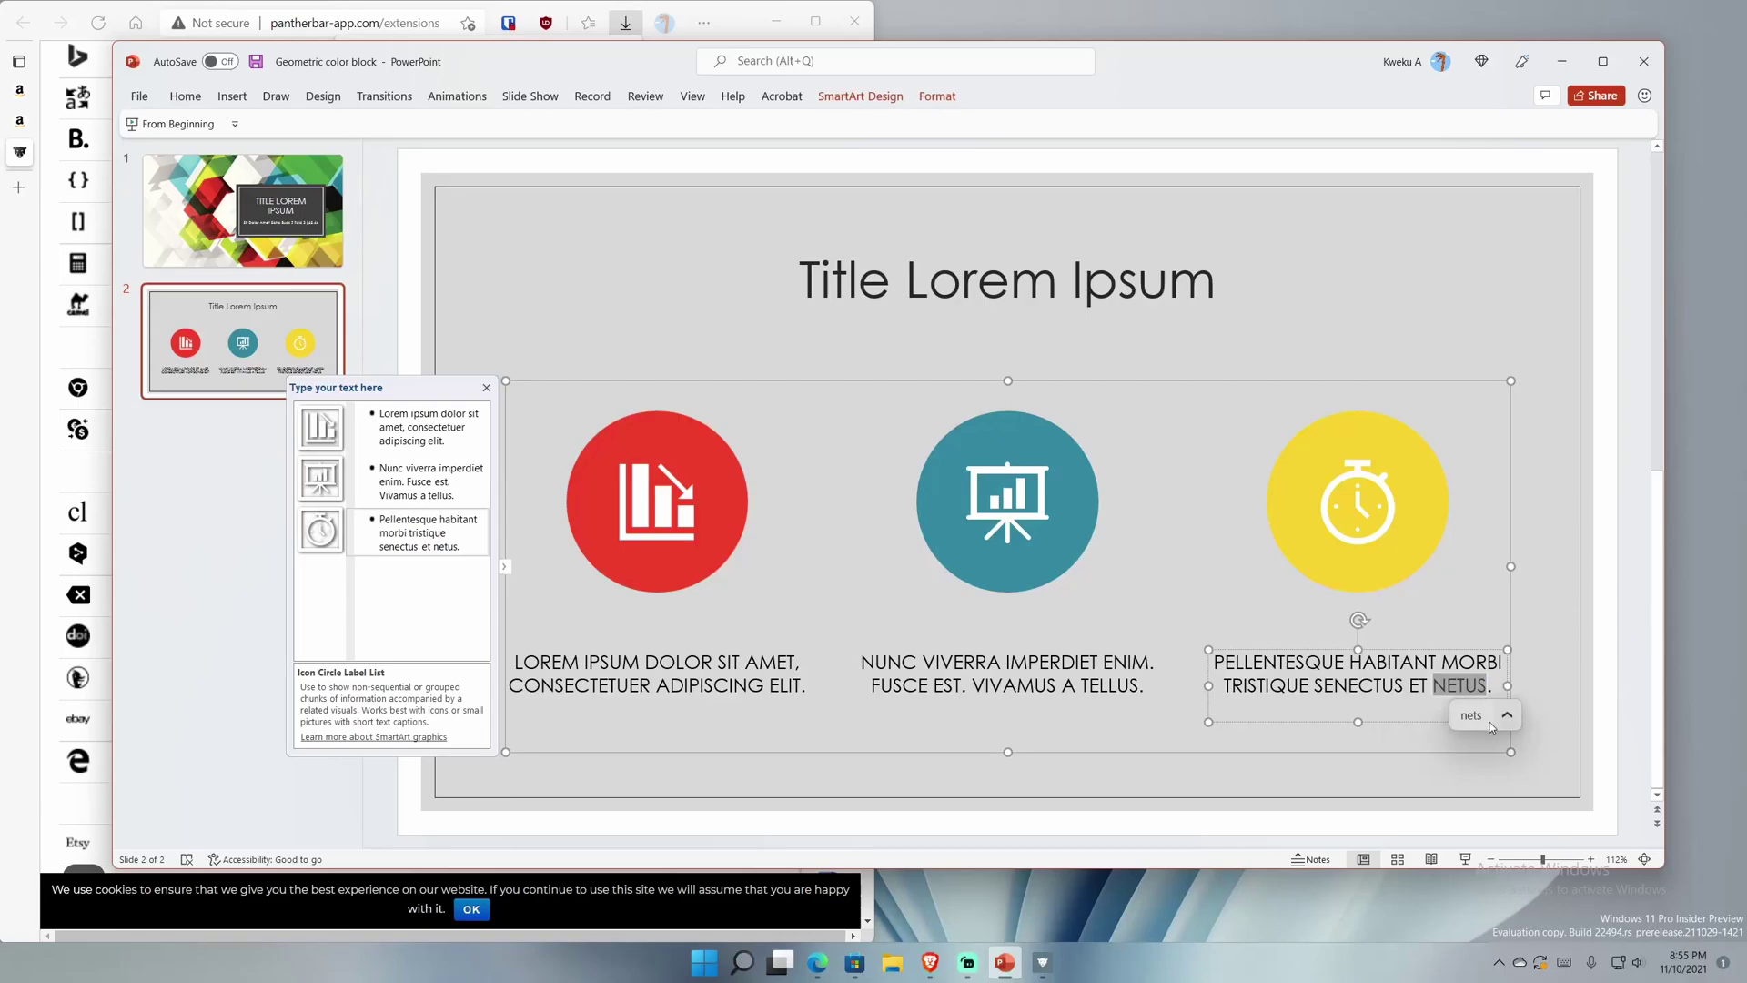
left_click(1507, 716)
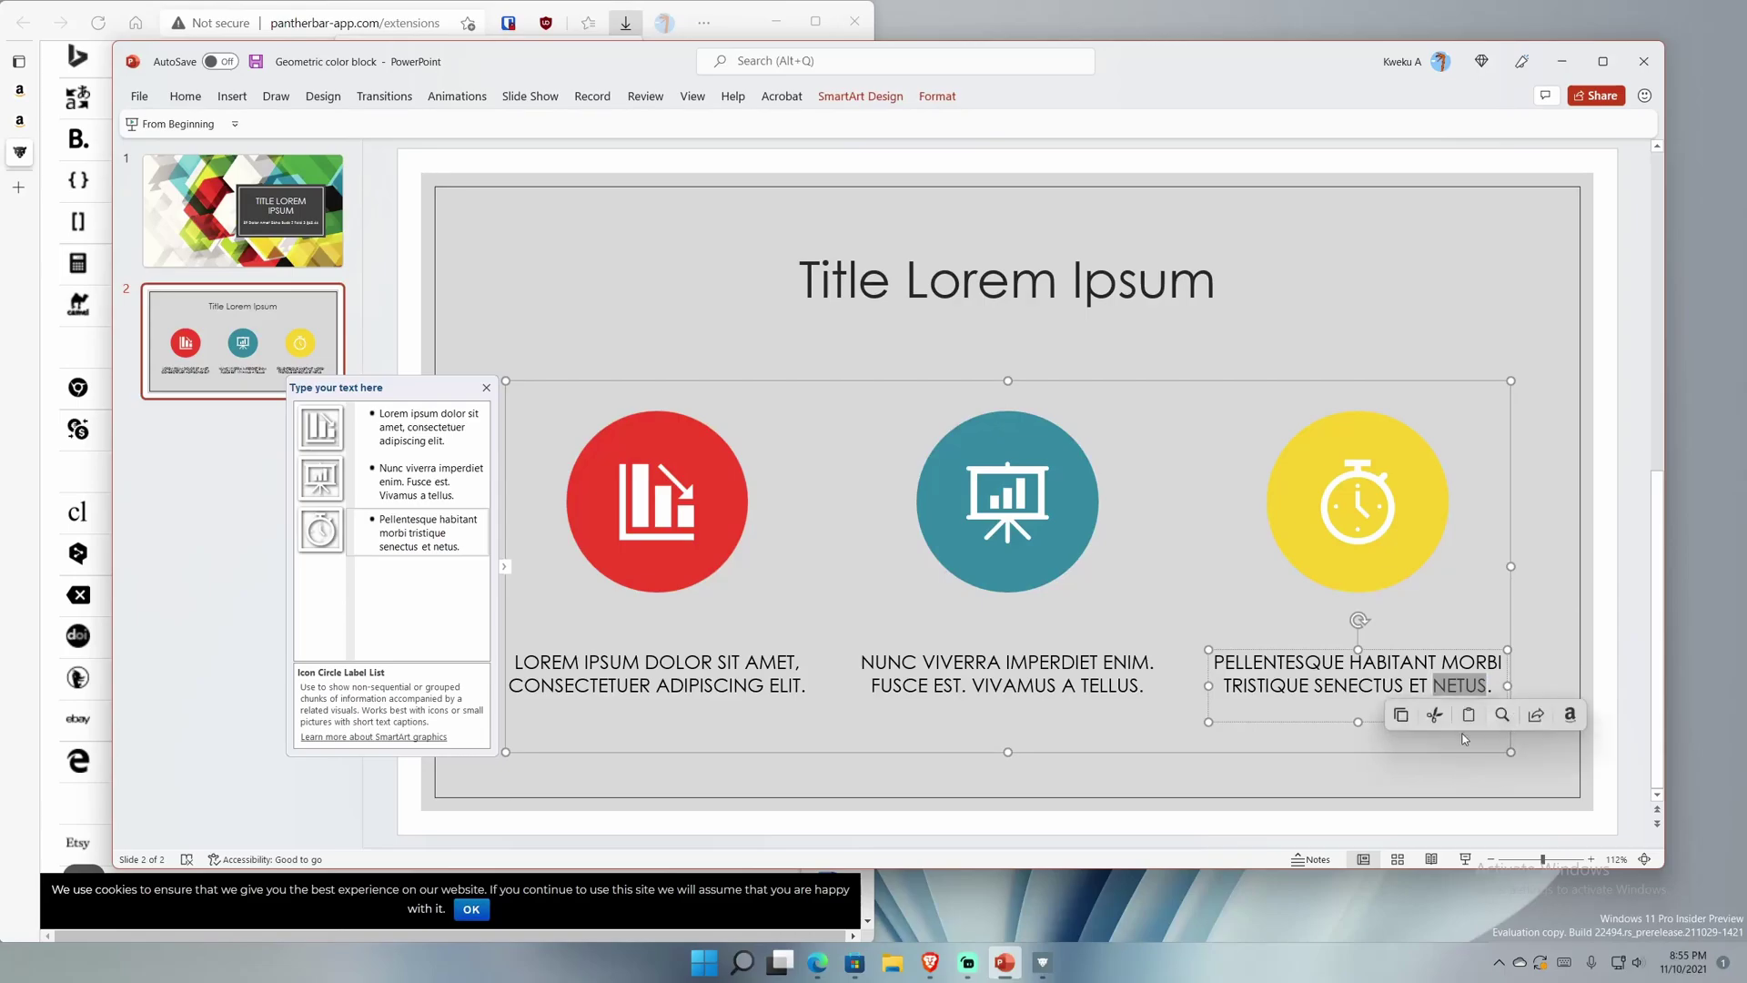
left_click(1465, 688)
- Select the amount 65.44 in the first slide's subtitle to bring up Pantherbar's actions for it
left_click(242, 211)
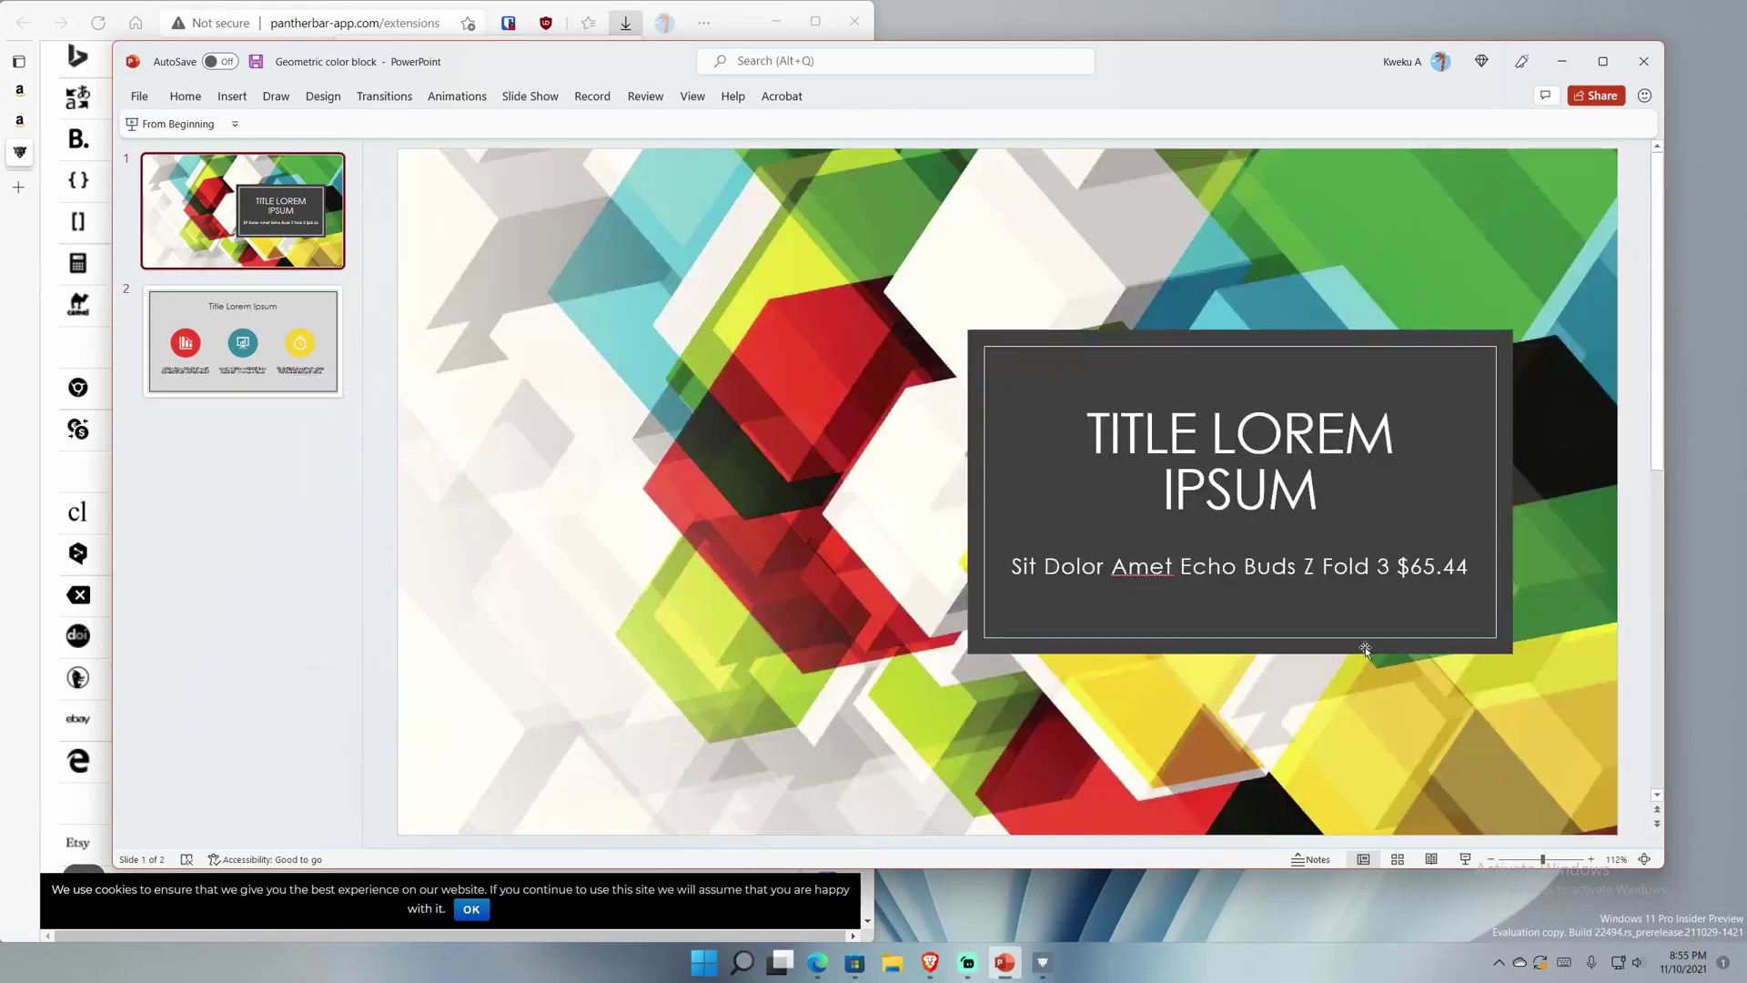
left_click_drag(1409, 566, 1469, 568)
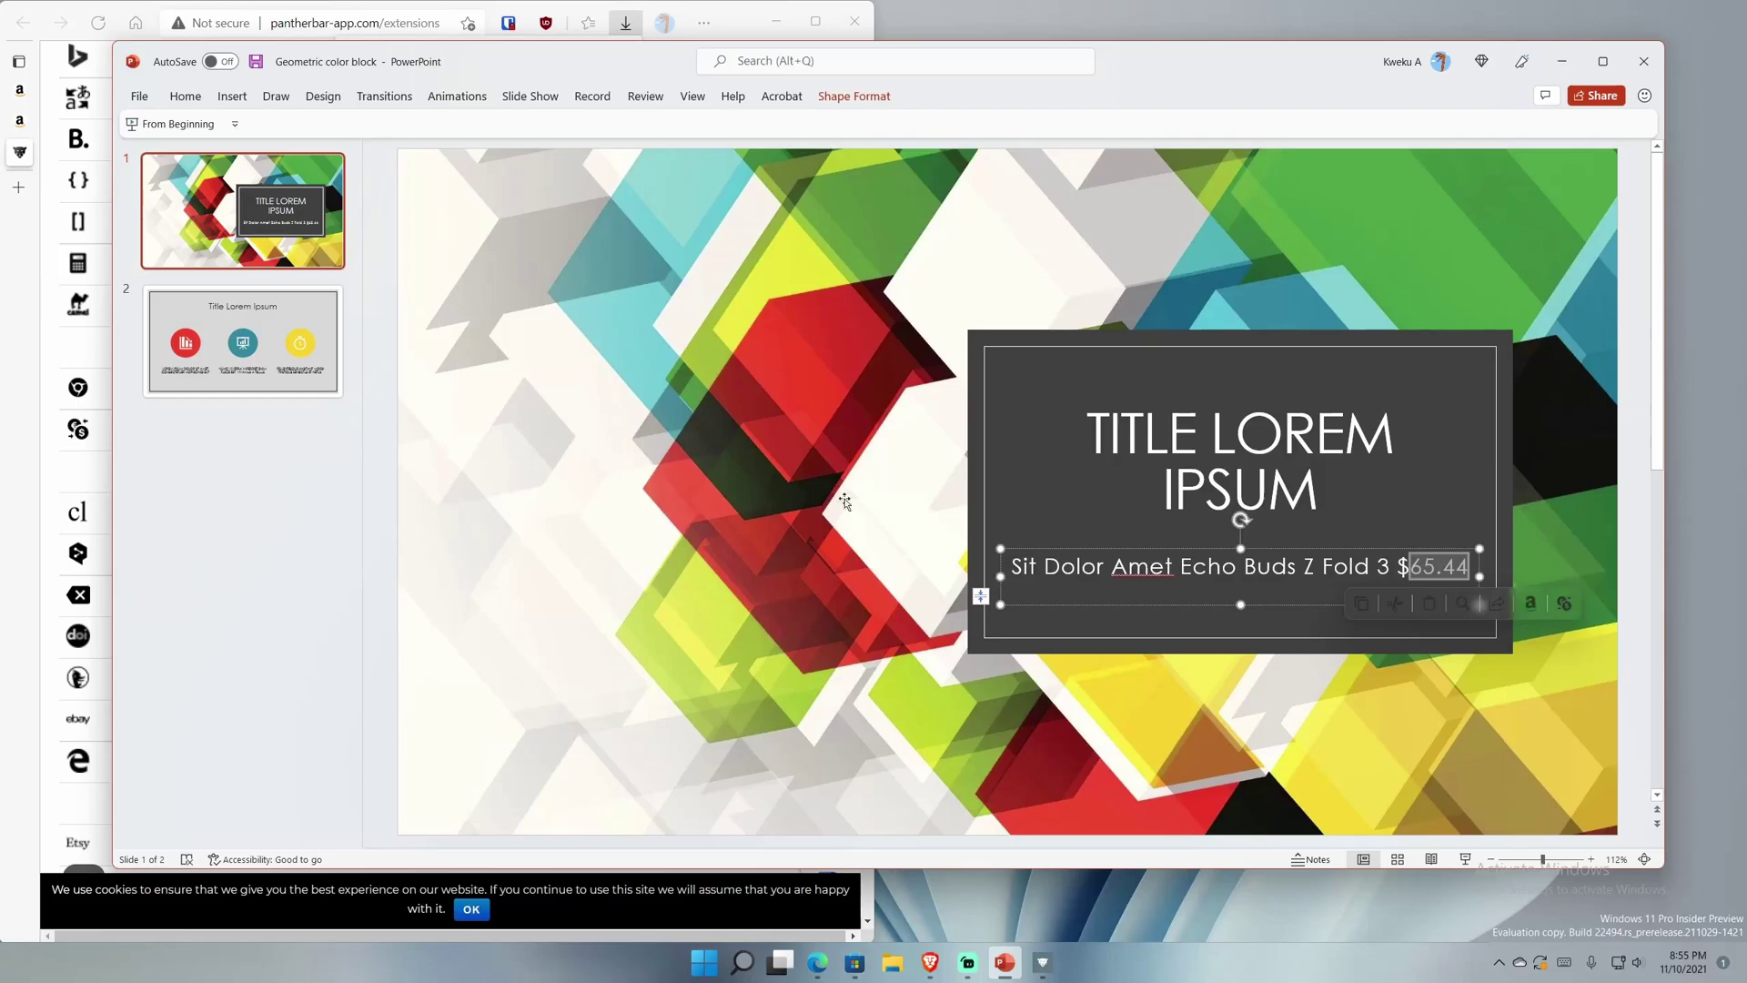
- Select part of "PELLENTESQUE" on slide 2 to check Pantherbar, and lower its Fluent Design Bar intensity to about half
left_click(232, 334)
left_click_drag(1278, 671, 1304, 672)
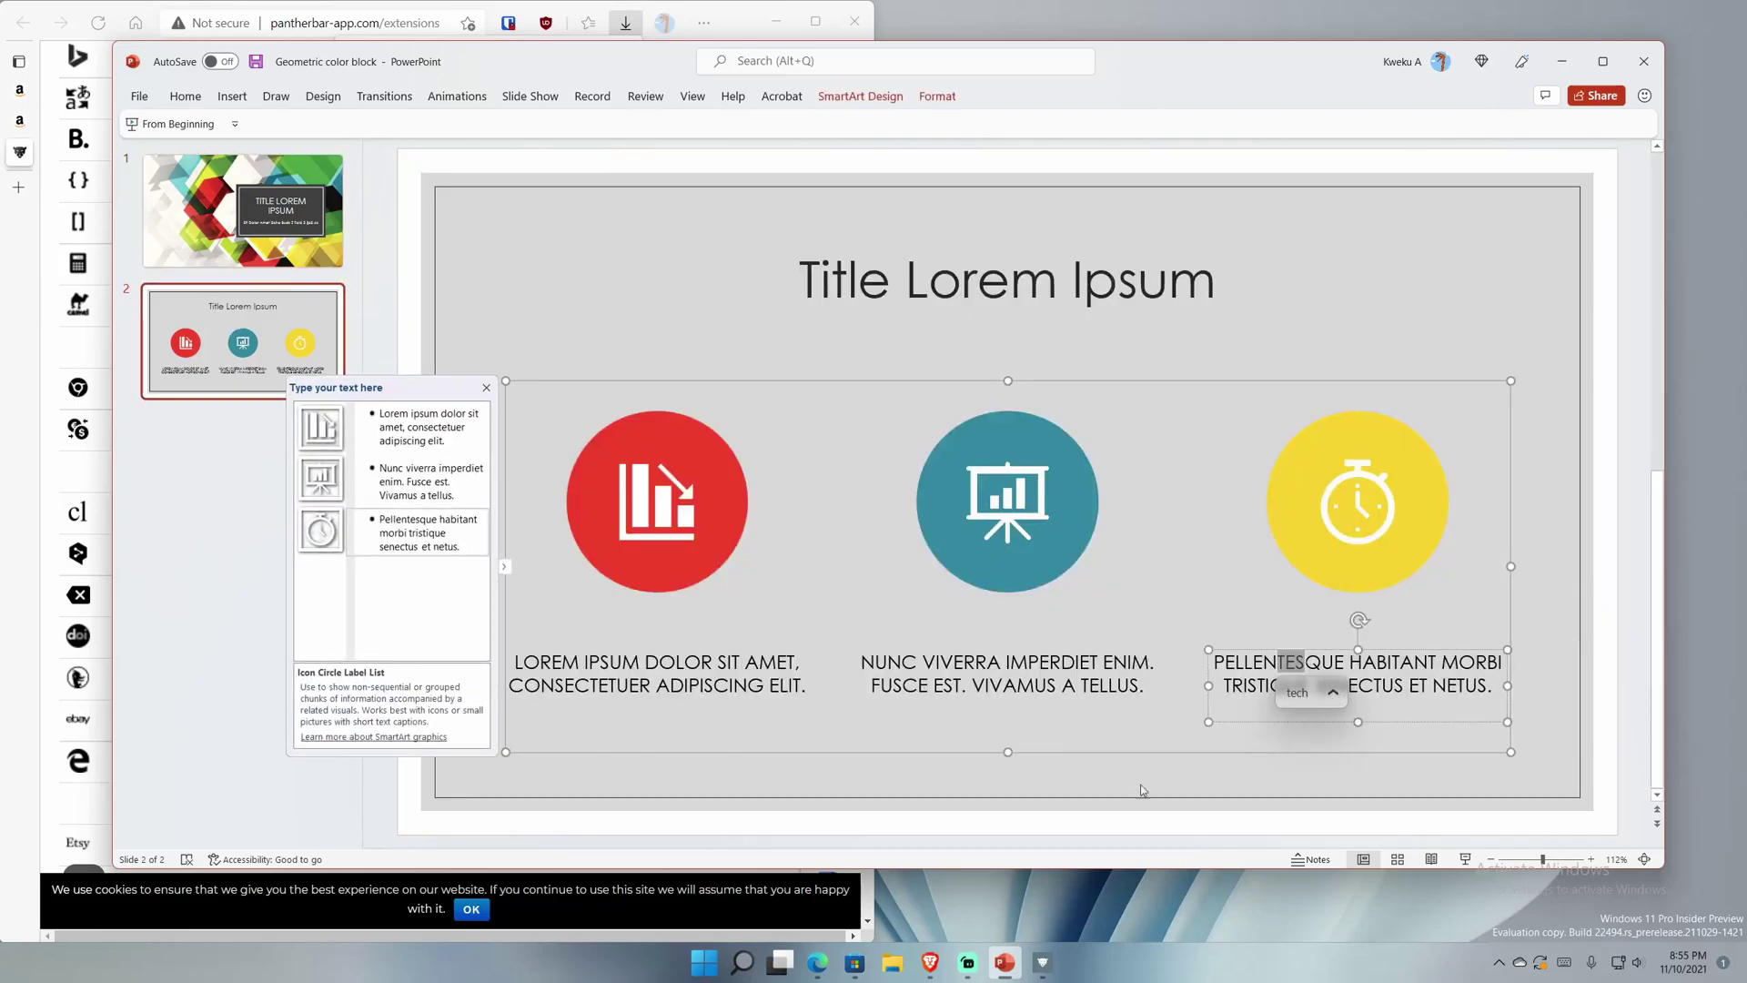
left_click(1045, 961)
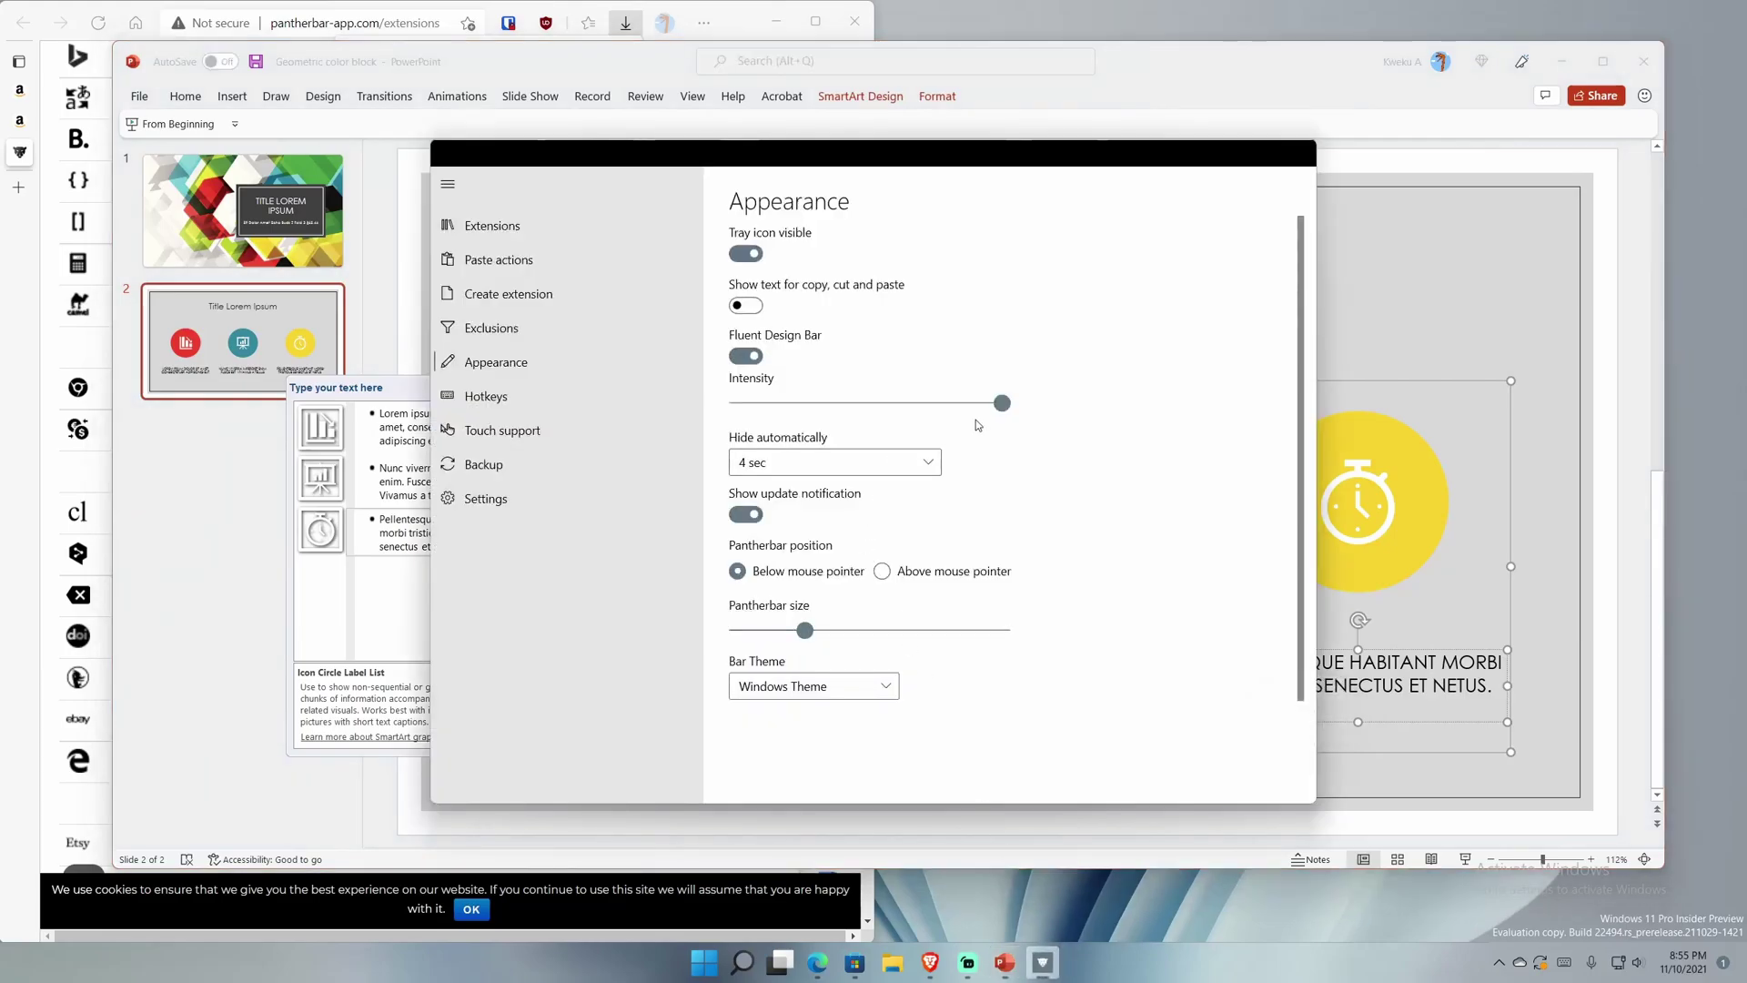
mouse_move(907, 409)
left_mouse_down()
mouse_move(1005, 404)
mouse_move(883, 405)
left_mouse_up()
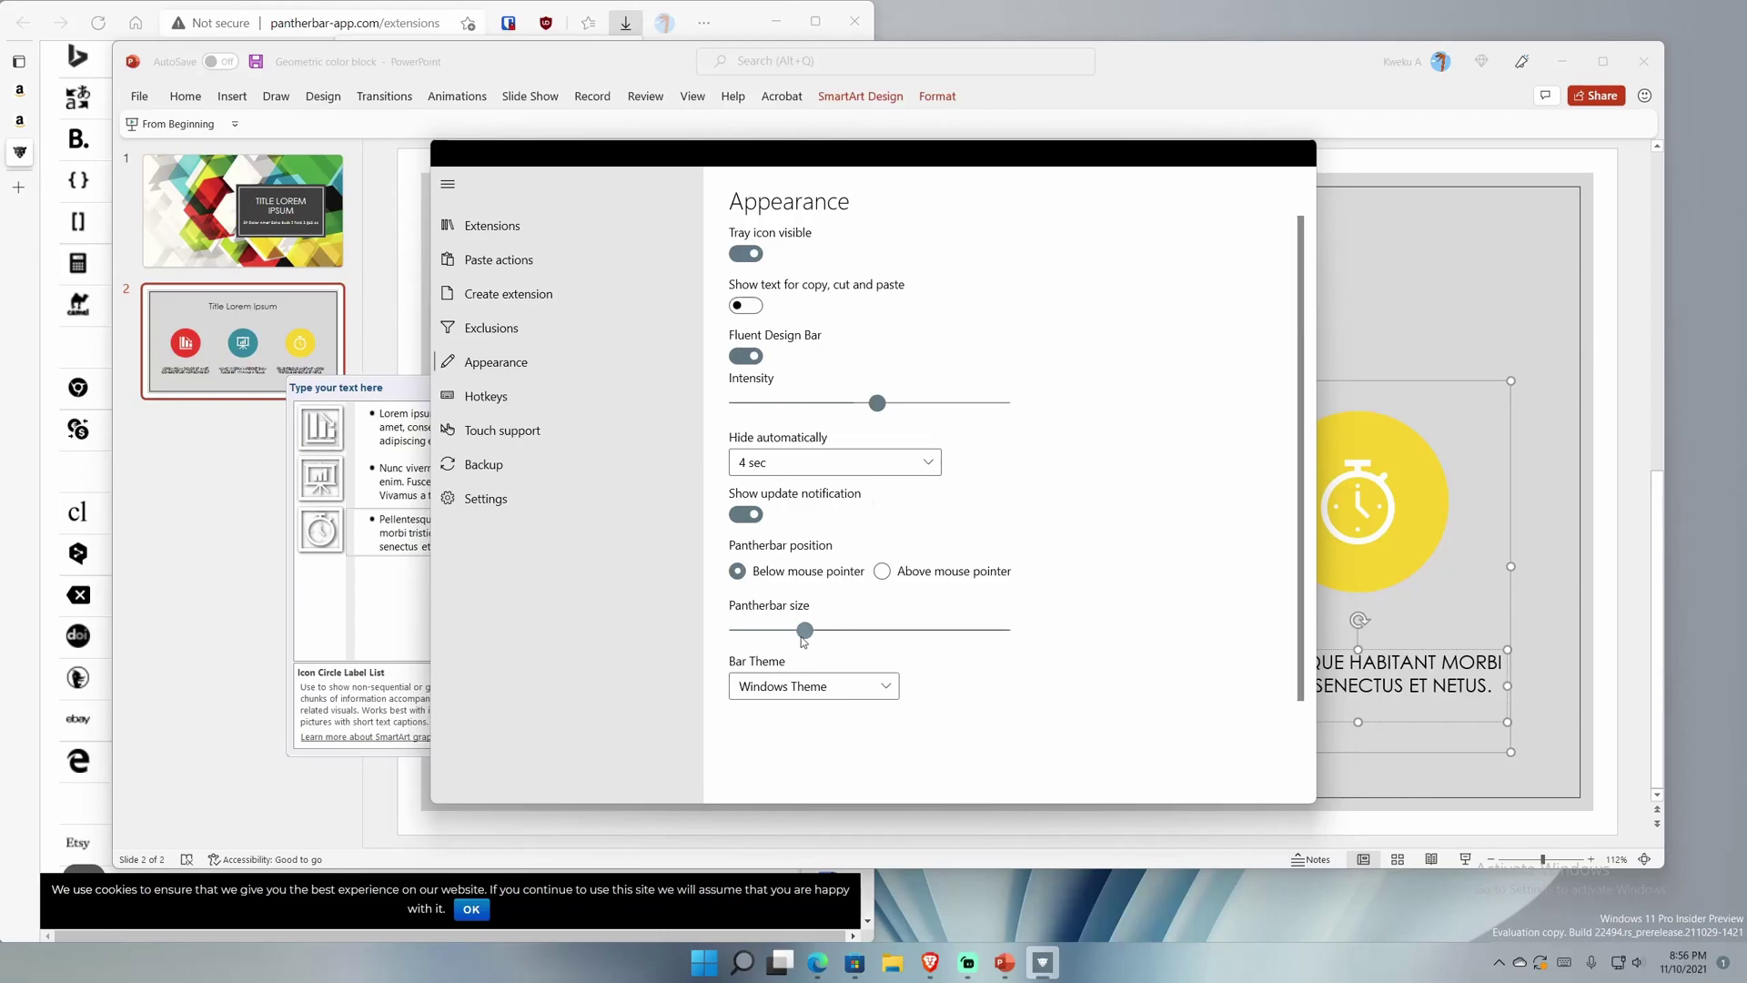
- Increase the Pantherbar size slightly and view the available Bar Theme choices, leaving Windows Theme selected
mouse_move(805, 637)
left_mouse_down()
mouse_move(876, 636)
mouse_move(809, 636)
left_mouse_up()
left_click(860, 688)
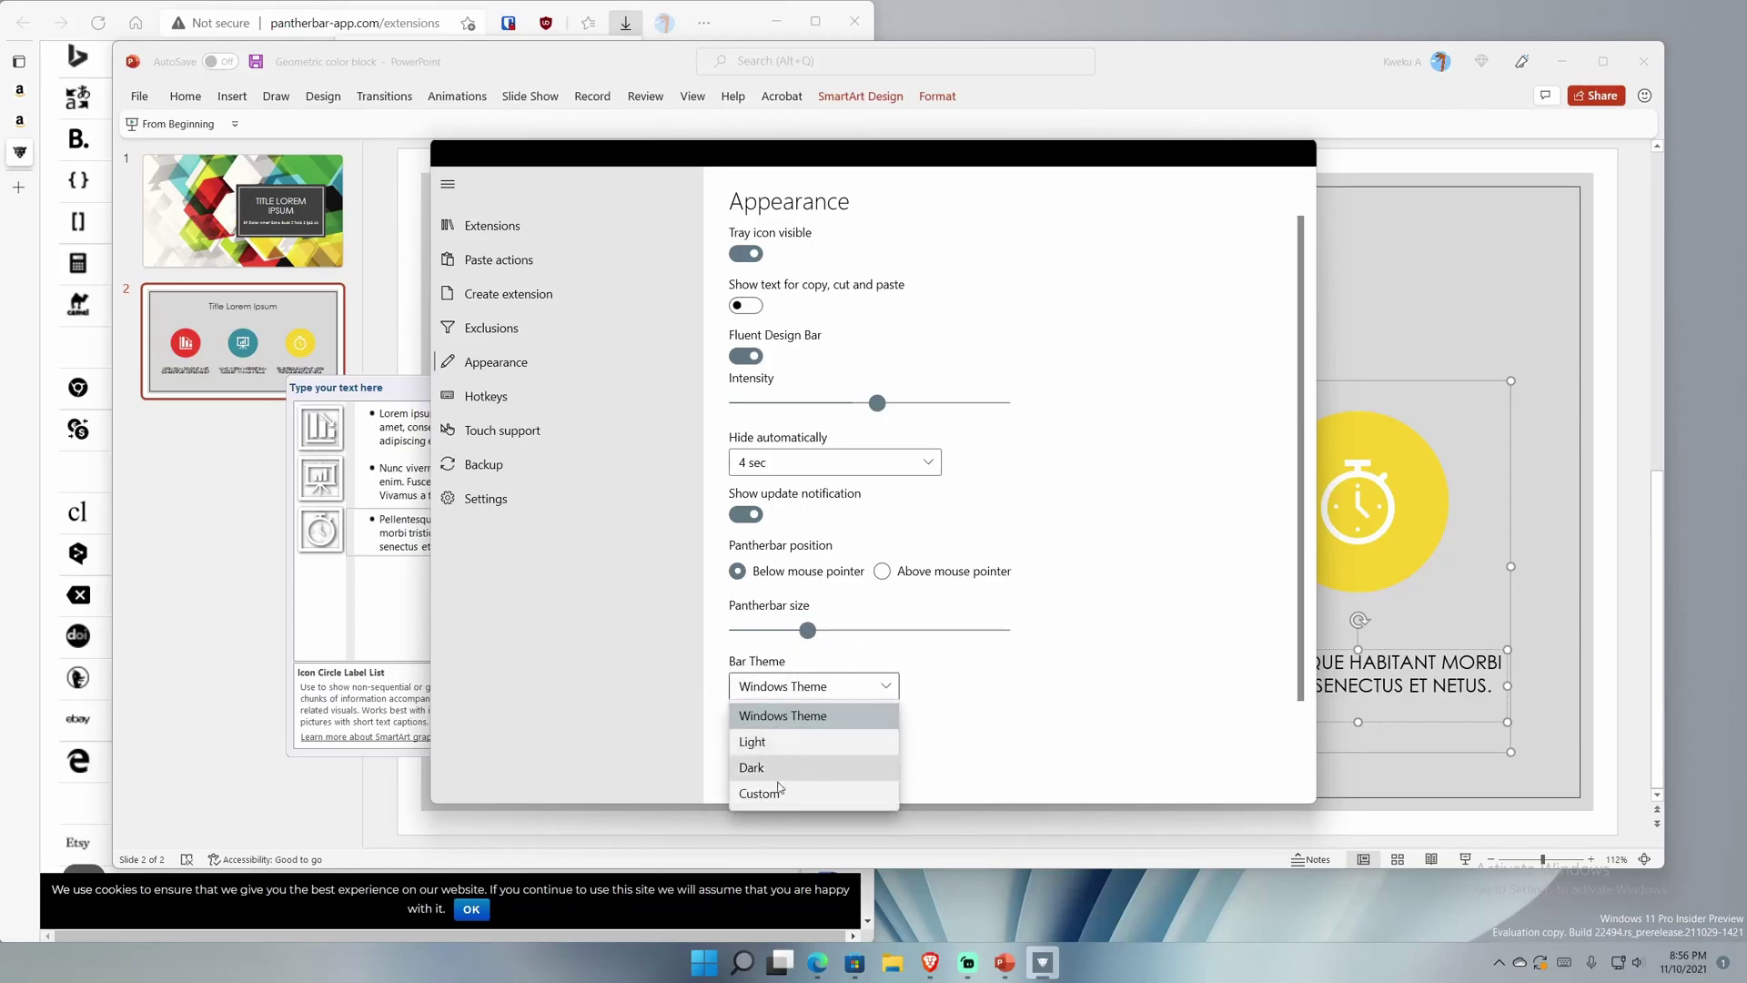
left_click(1073, 710)
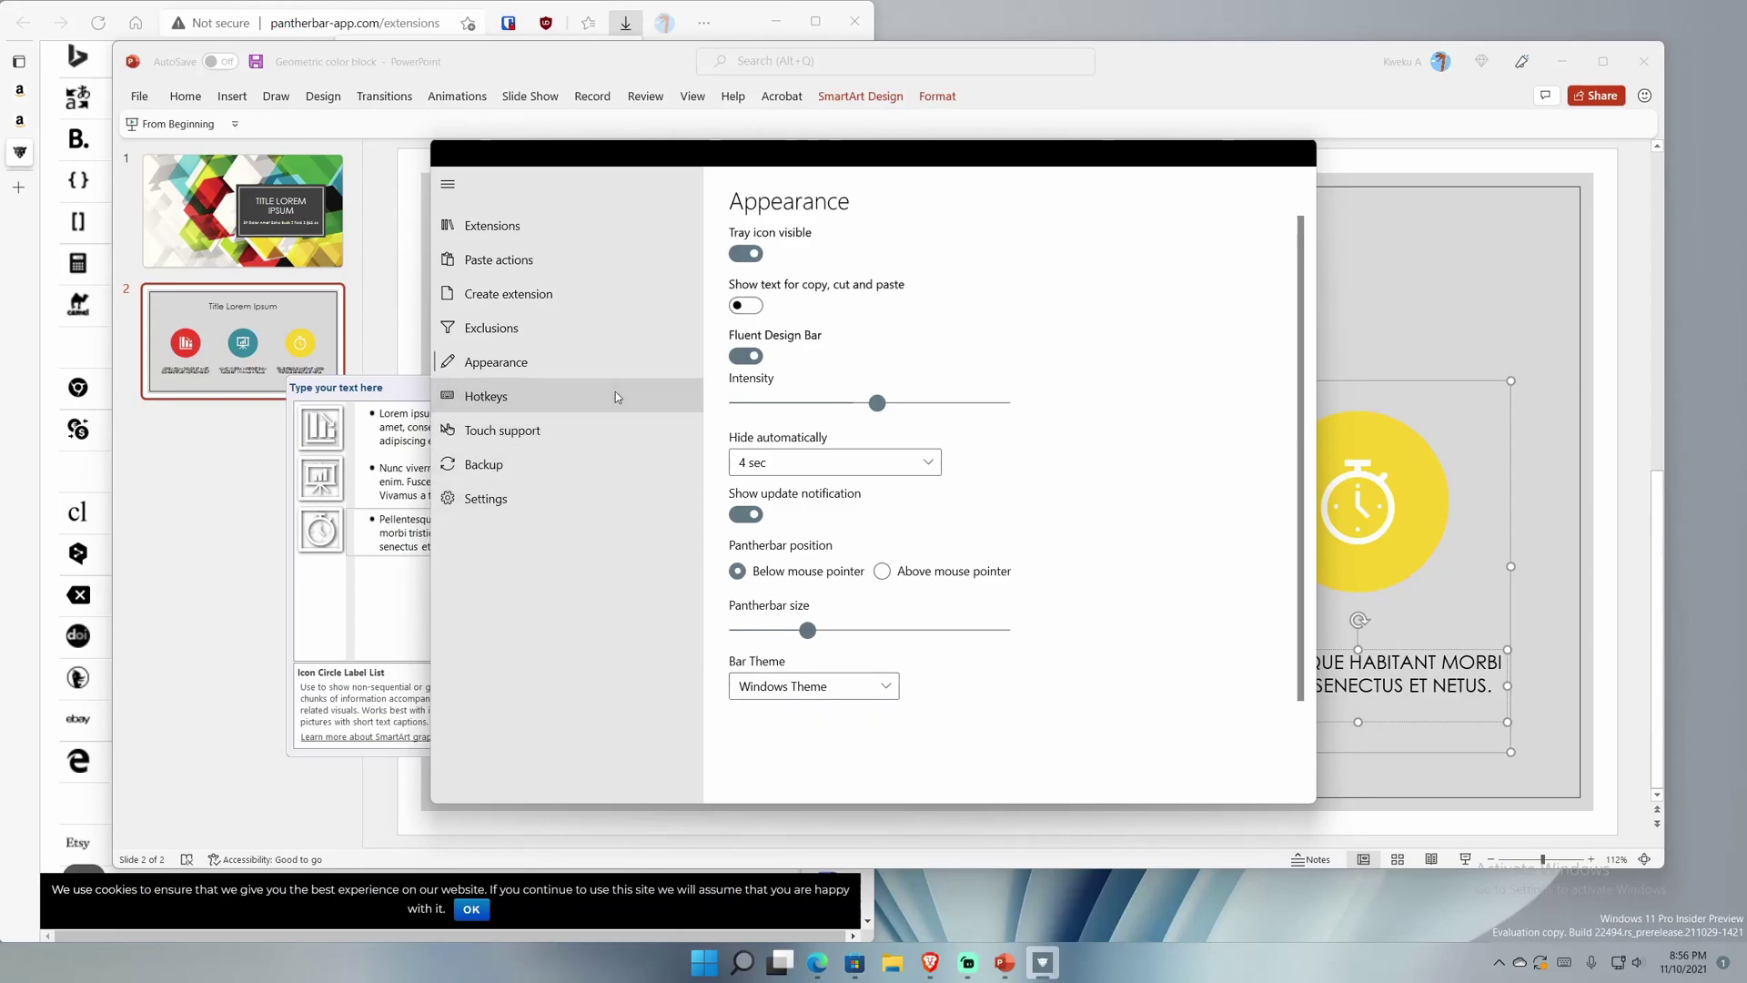
- Review Pantherbar's Hotkeys, Touch support and Backup pages, opening the settings backup save dialog and cancelling it
left_click(615, 396)
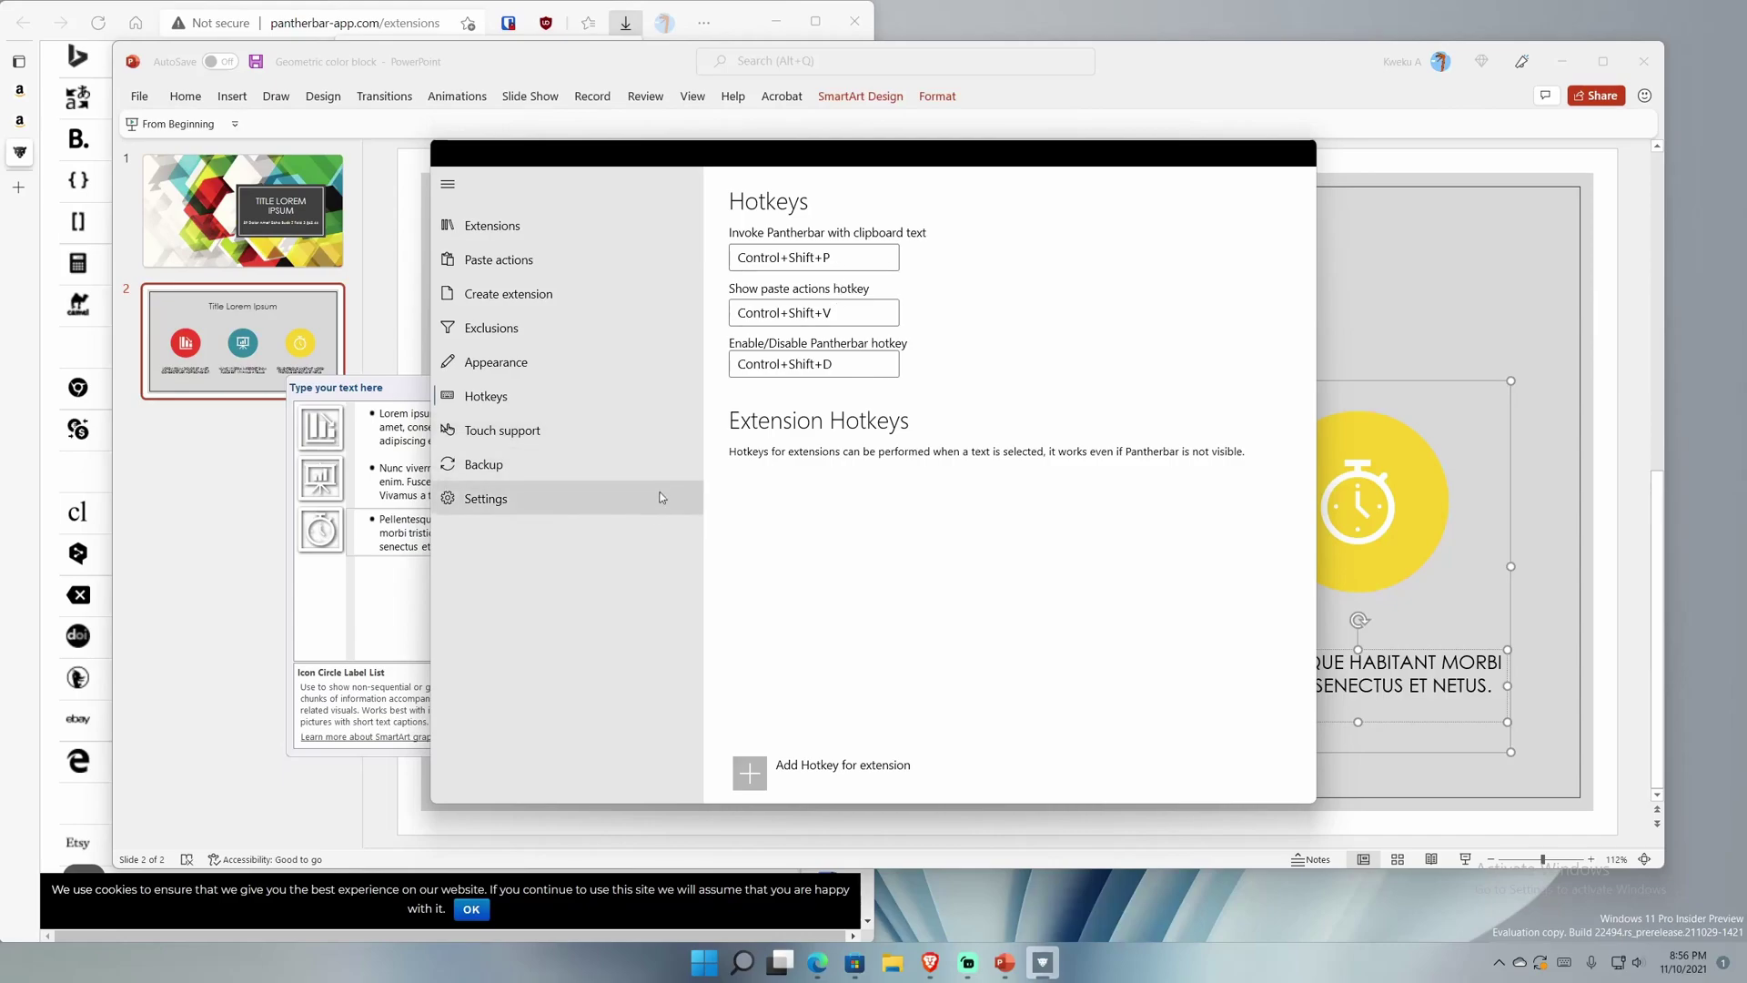
left_click(658, 435)
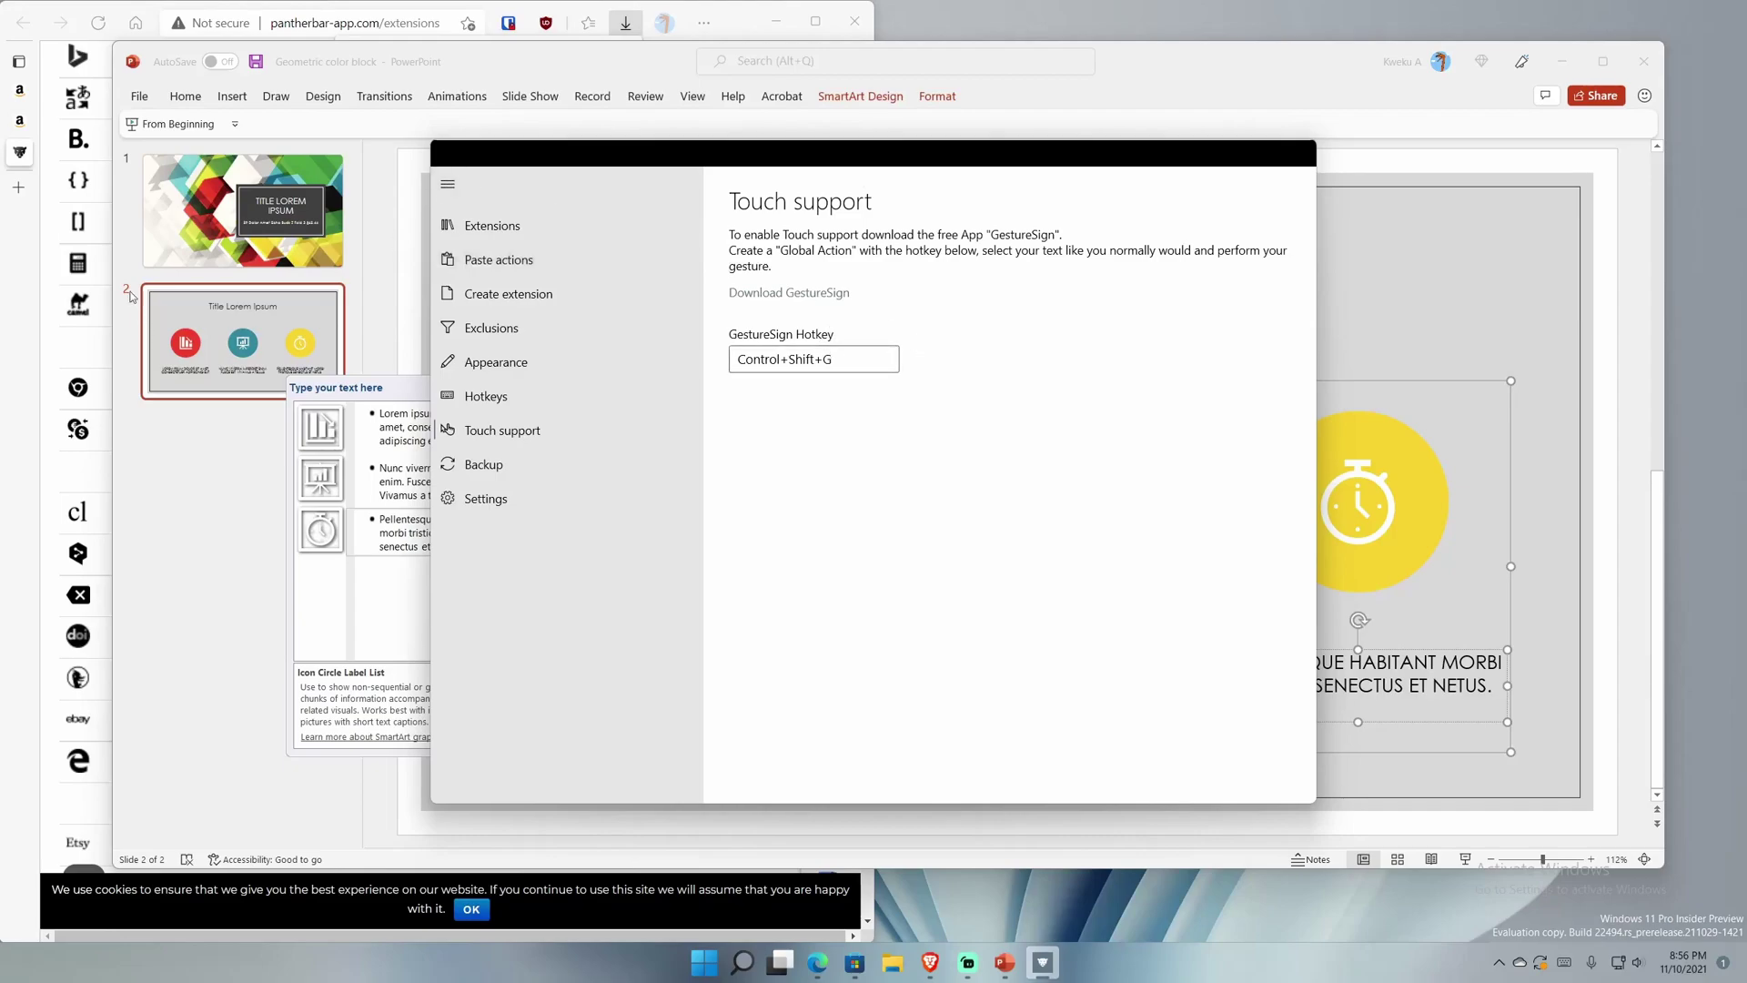
left_click(570, 473)
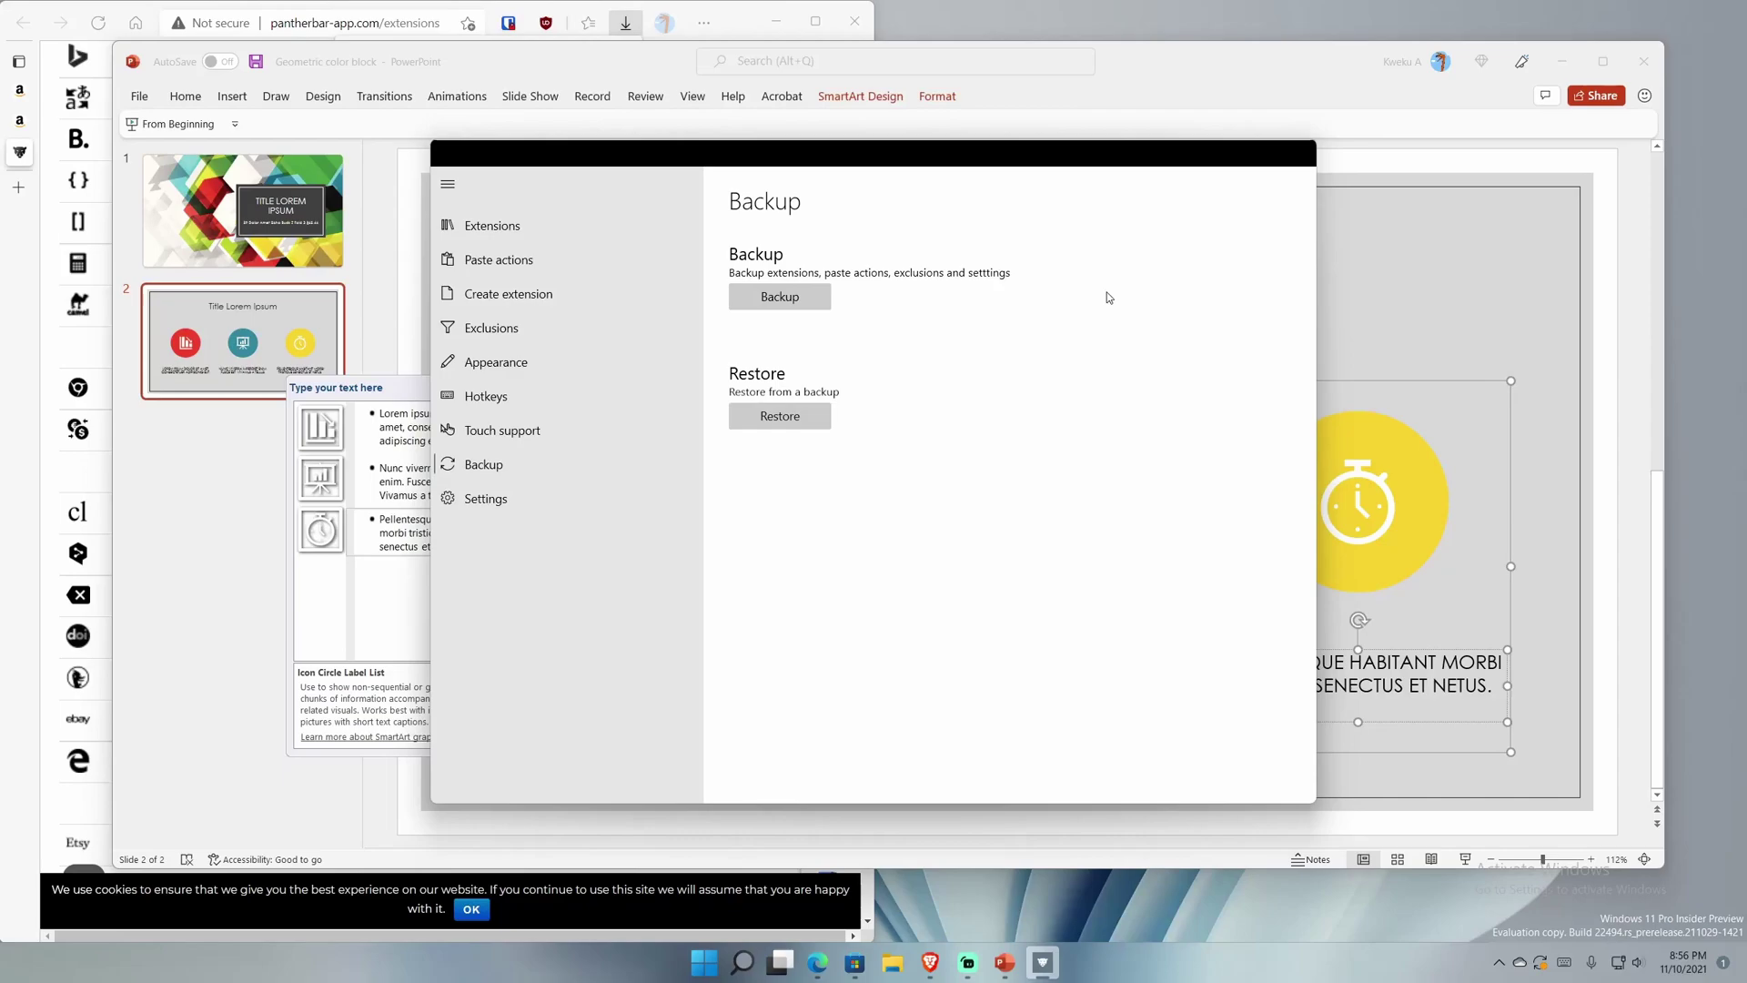
left_click(780, 297)
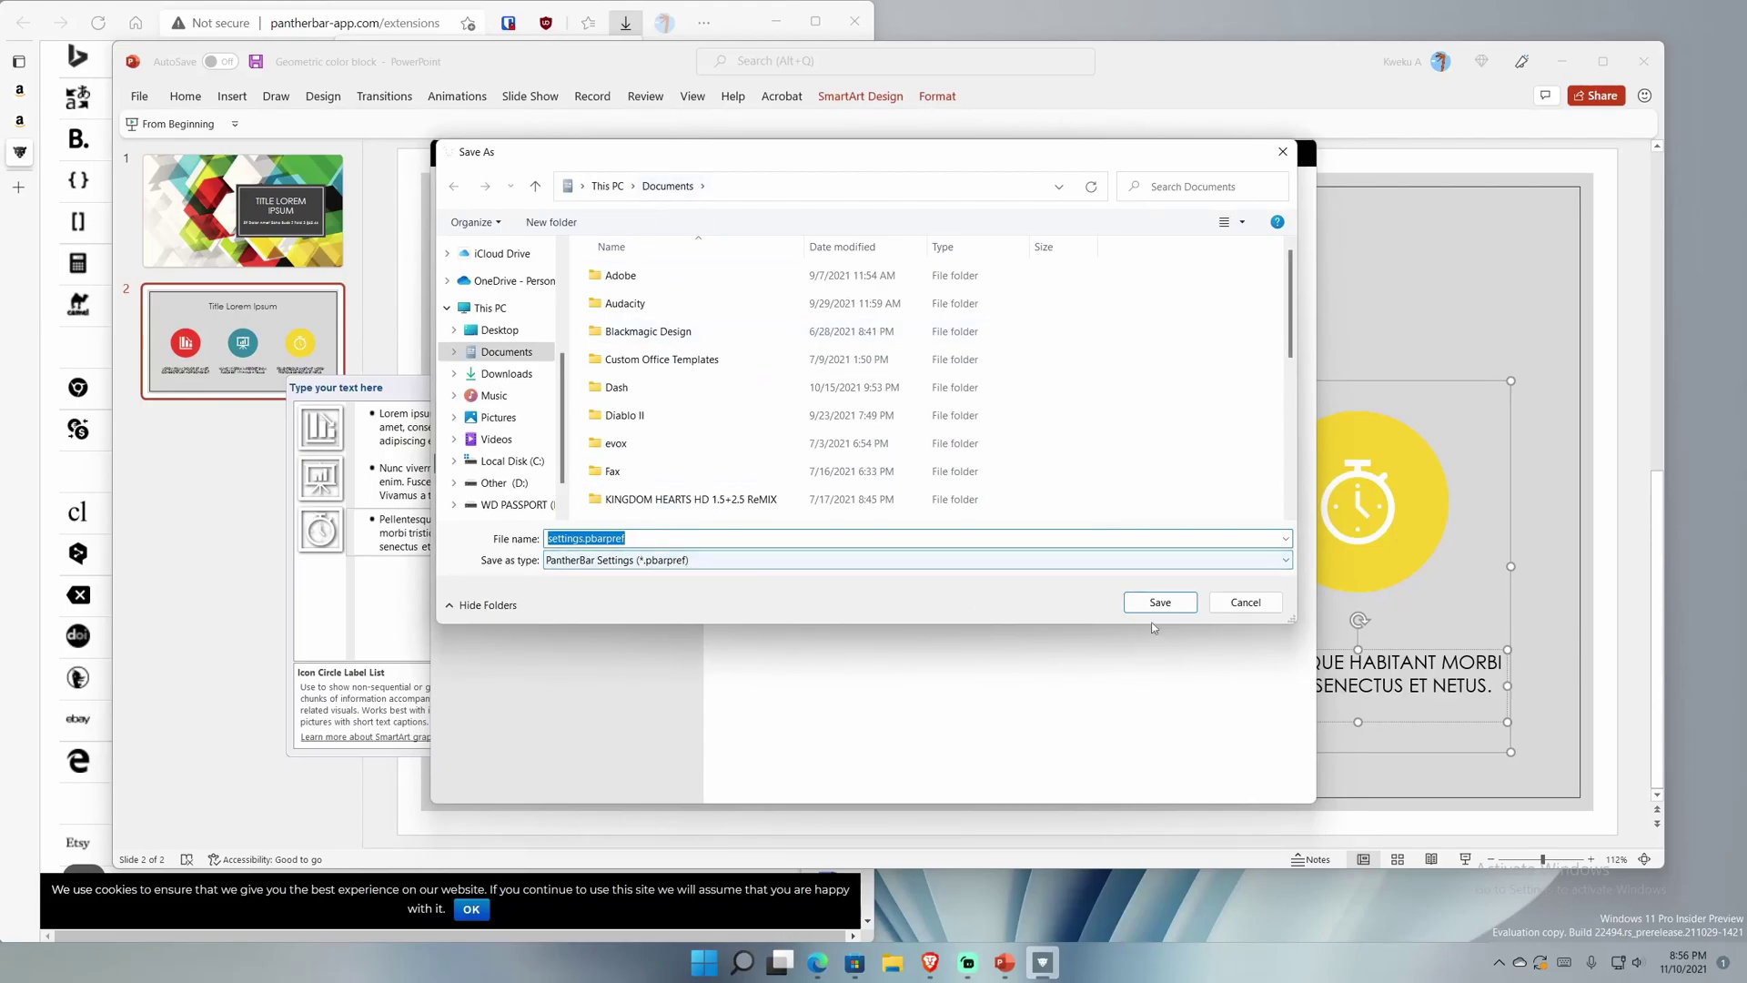
left_click(1245, 602)
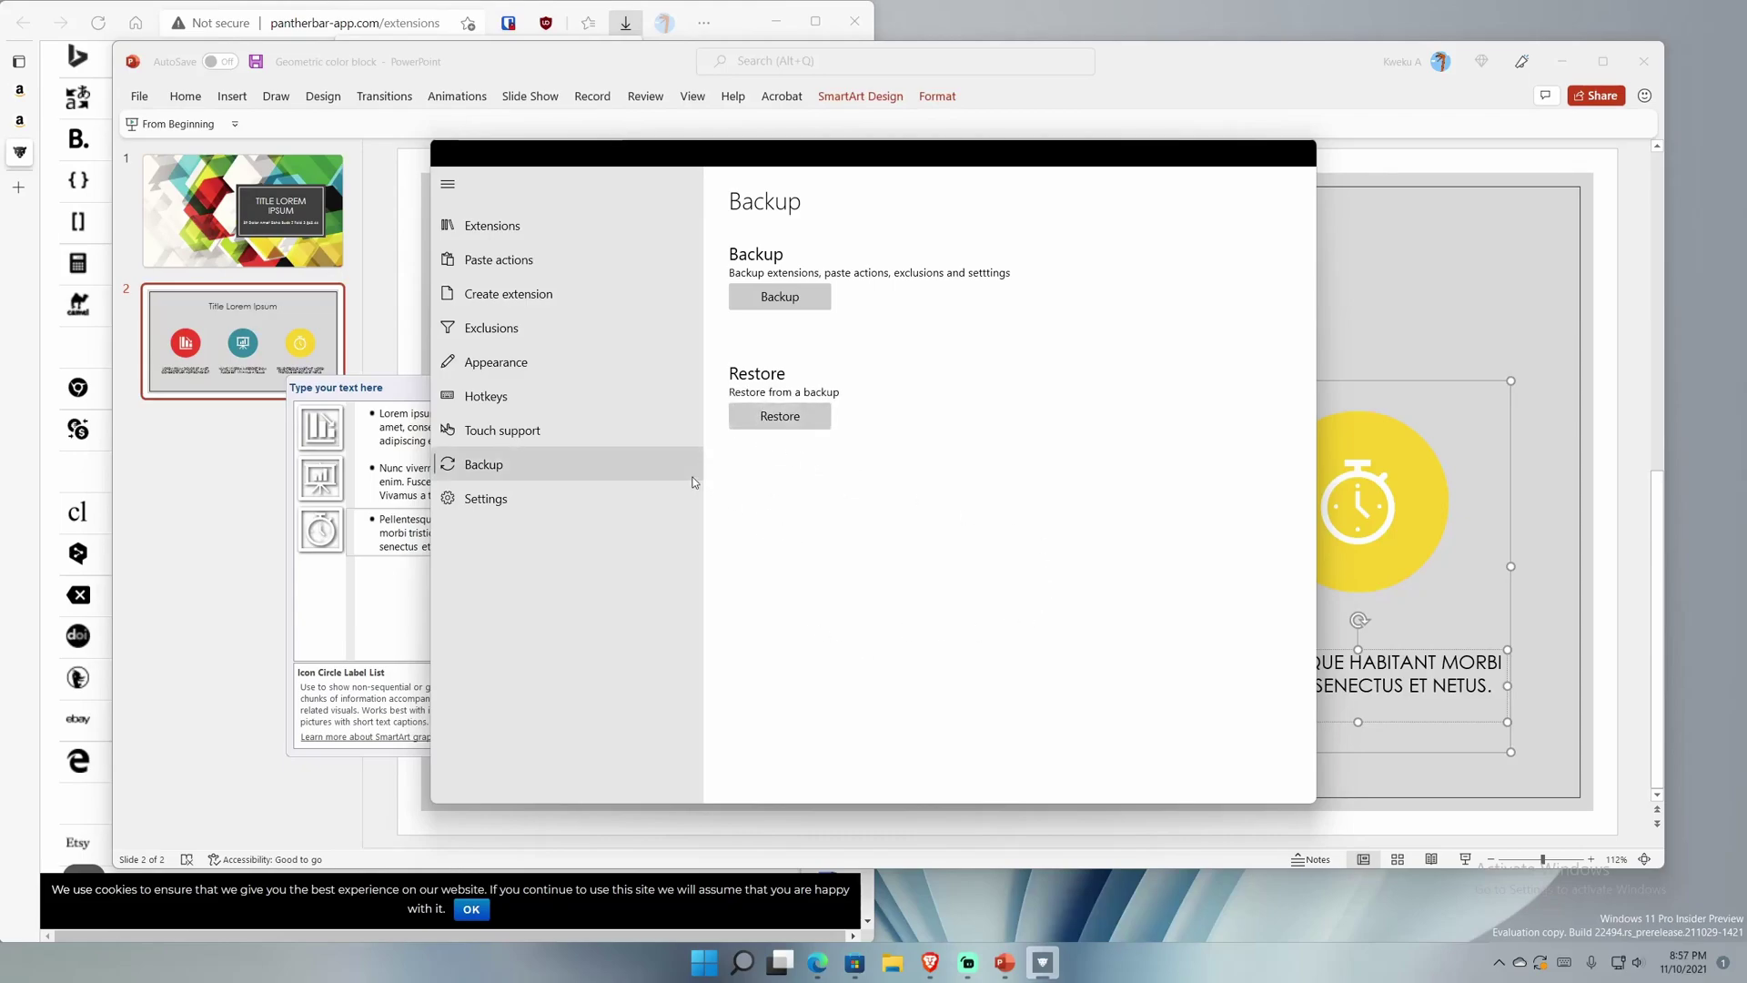
- Review all of Pantherbar's general Settings options and close its settings window
left_click(485, 499)
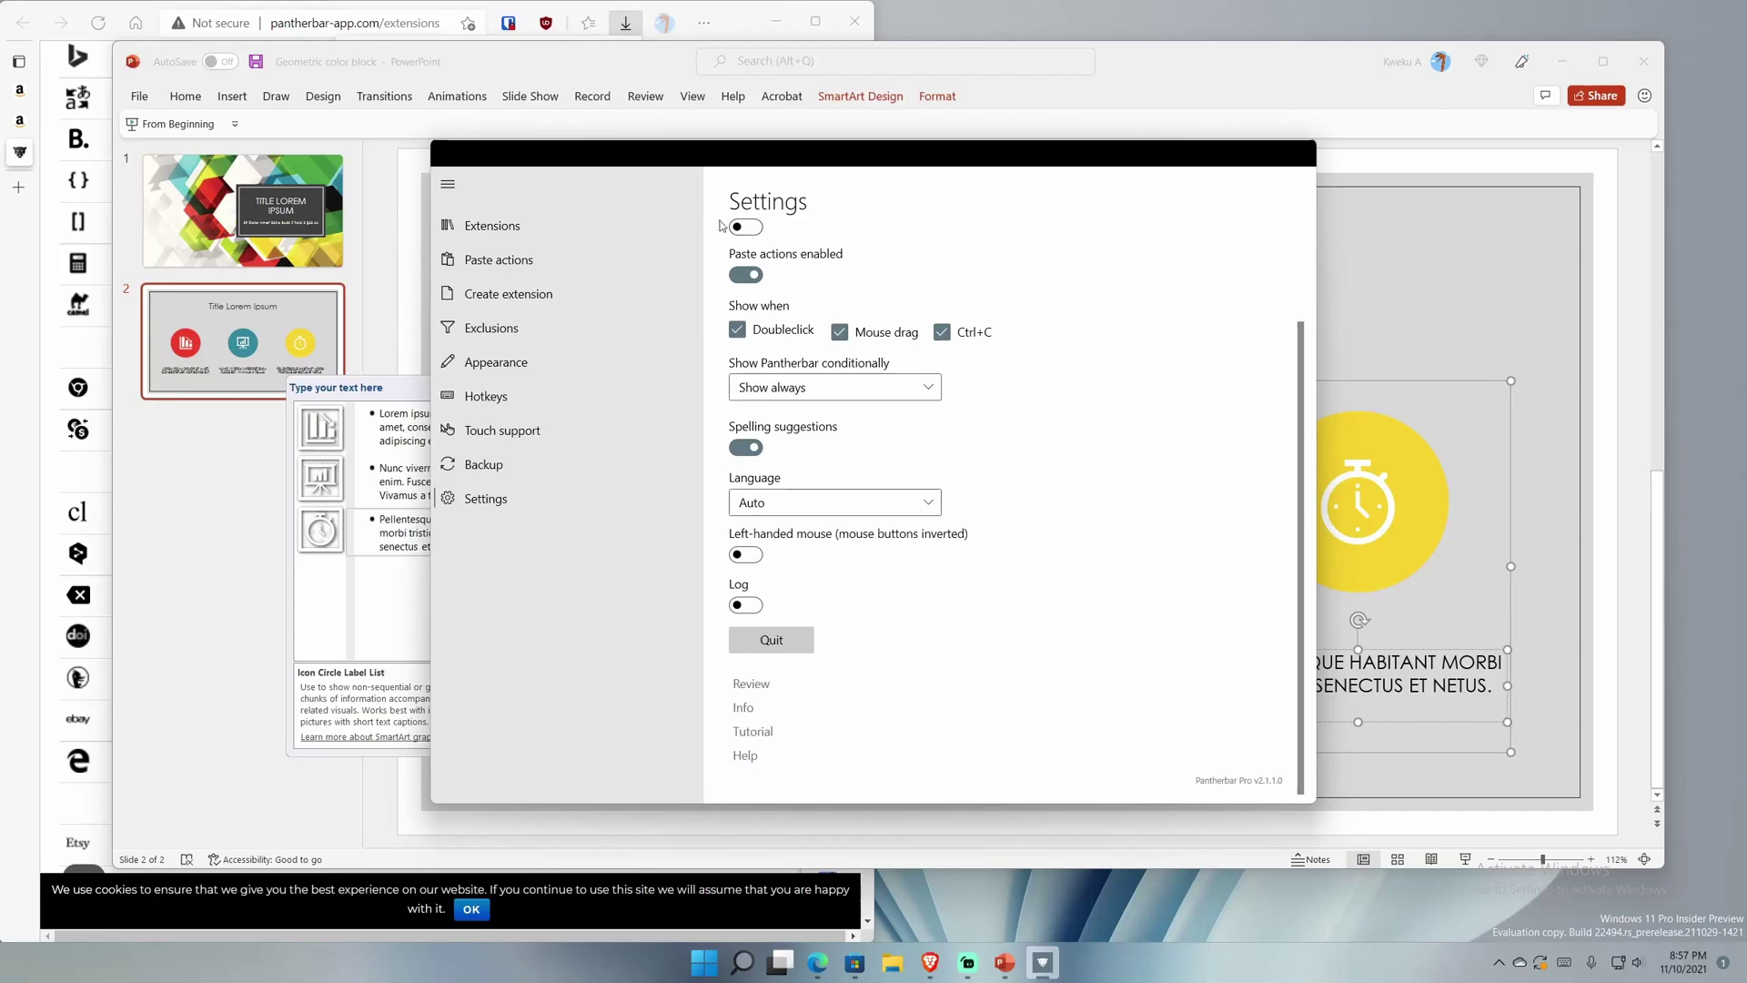
scroll(947, 264, "up", 1)
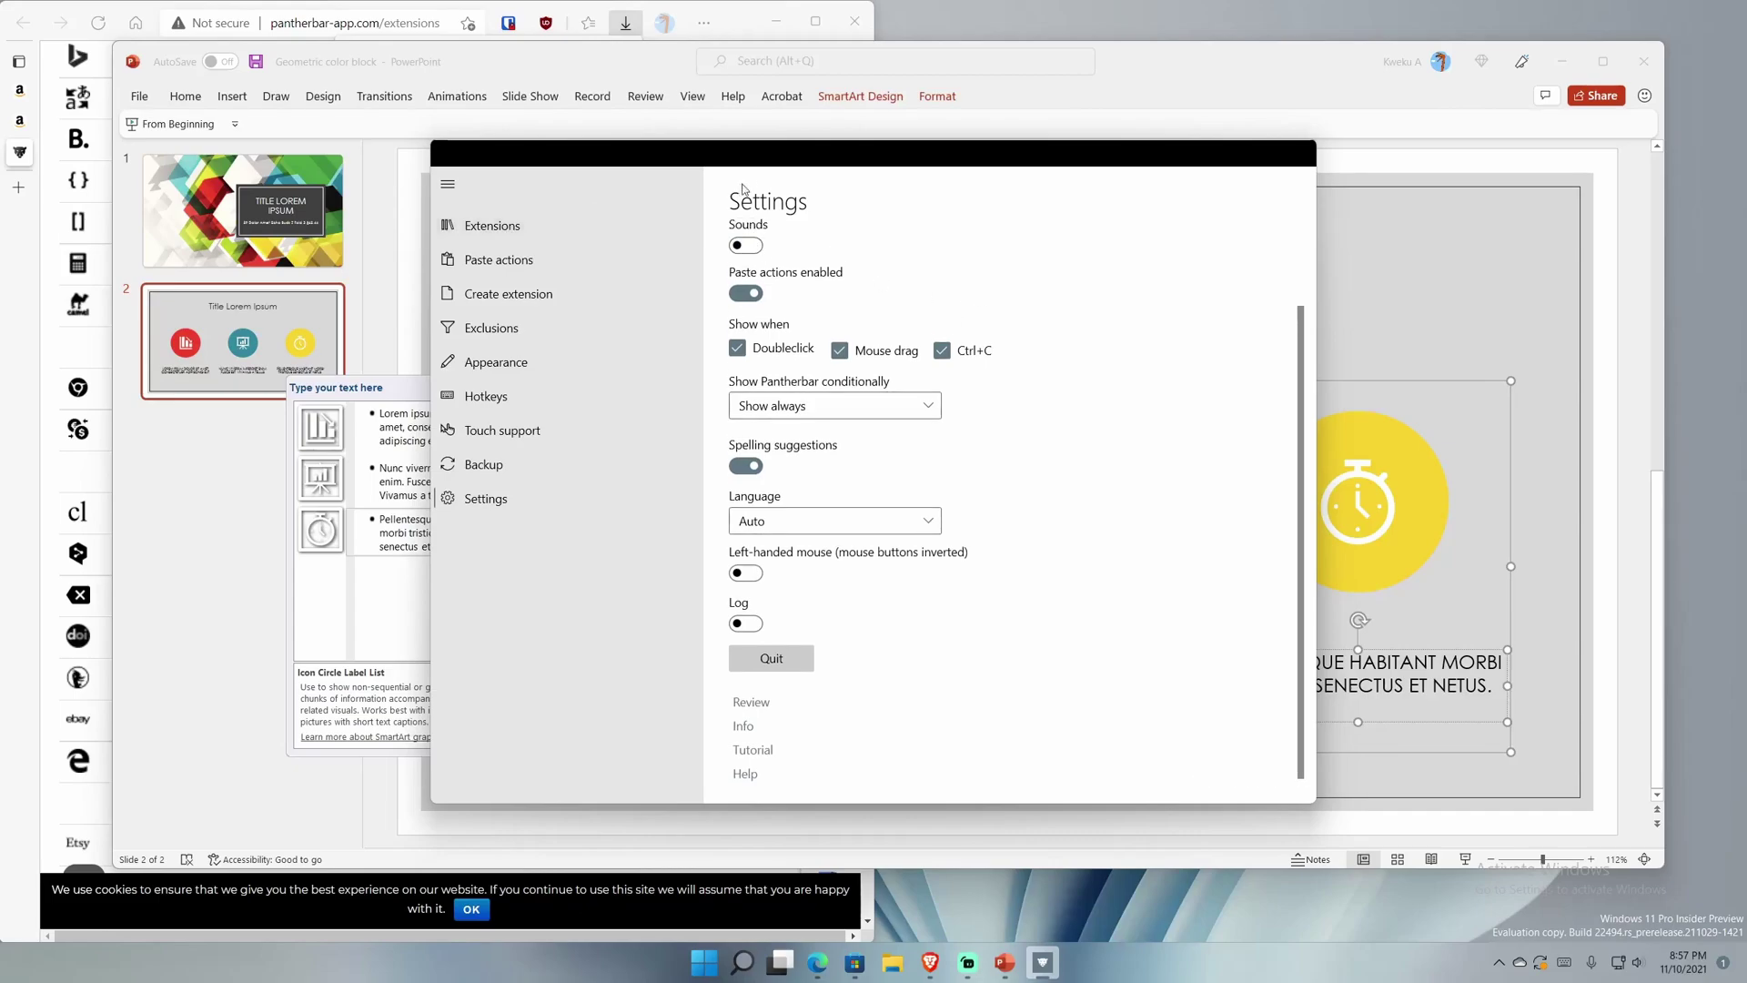
scroll(946, 305, "up", 2)
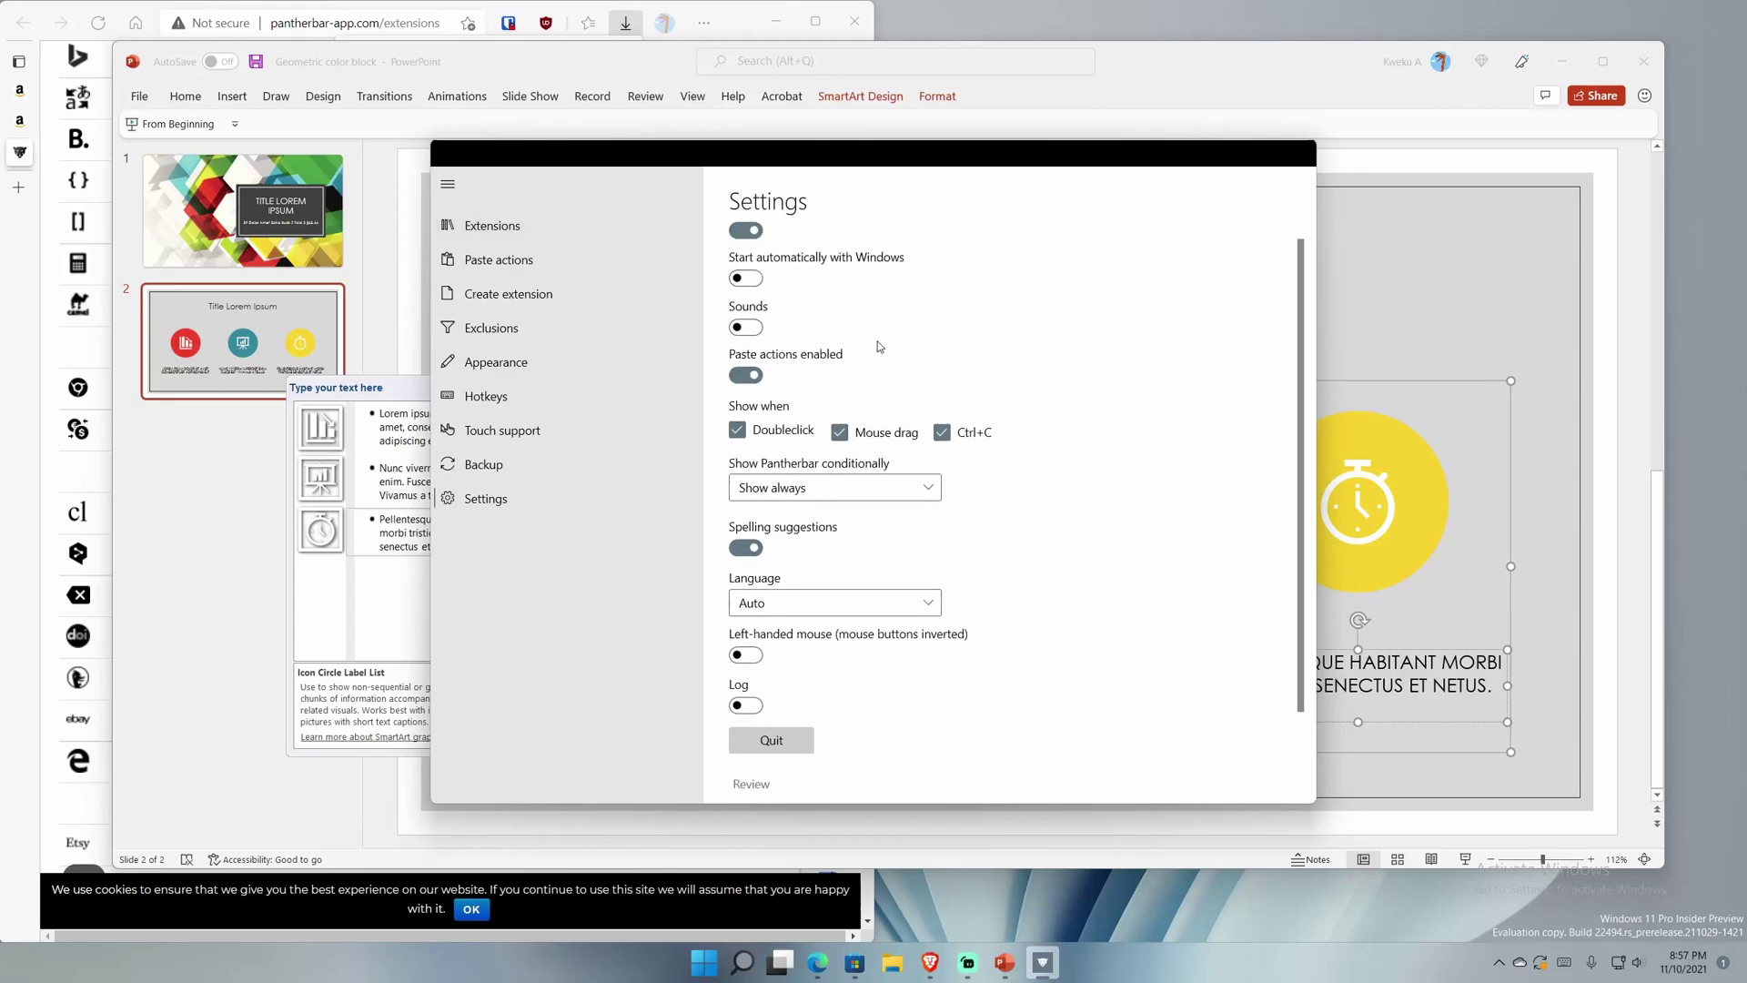
scroll(878, 351, "up", 1)
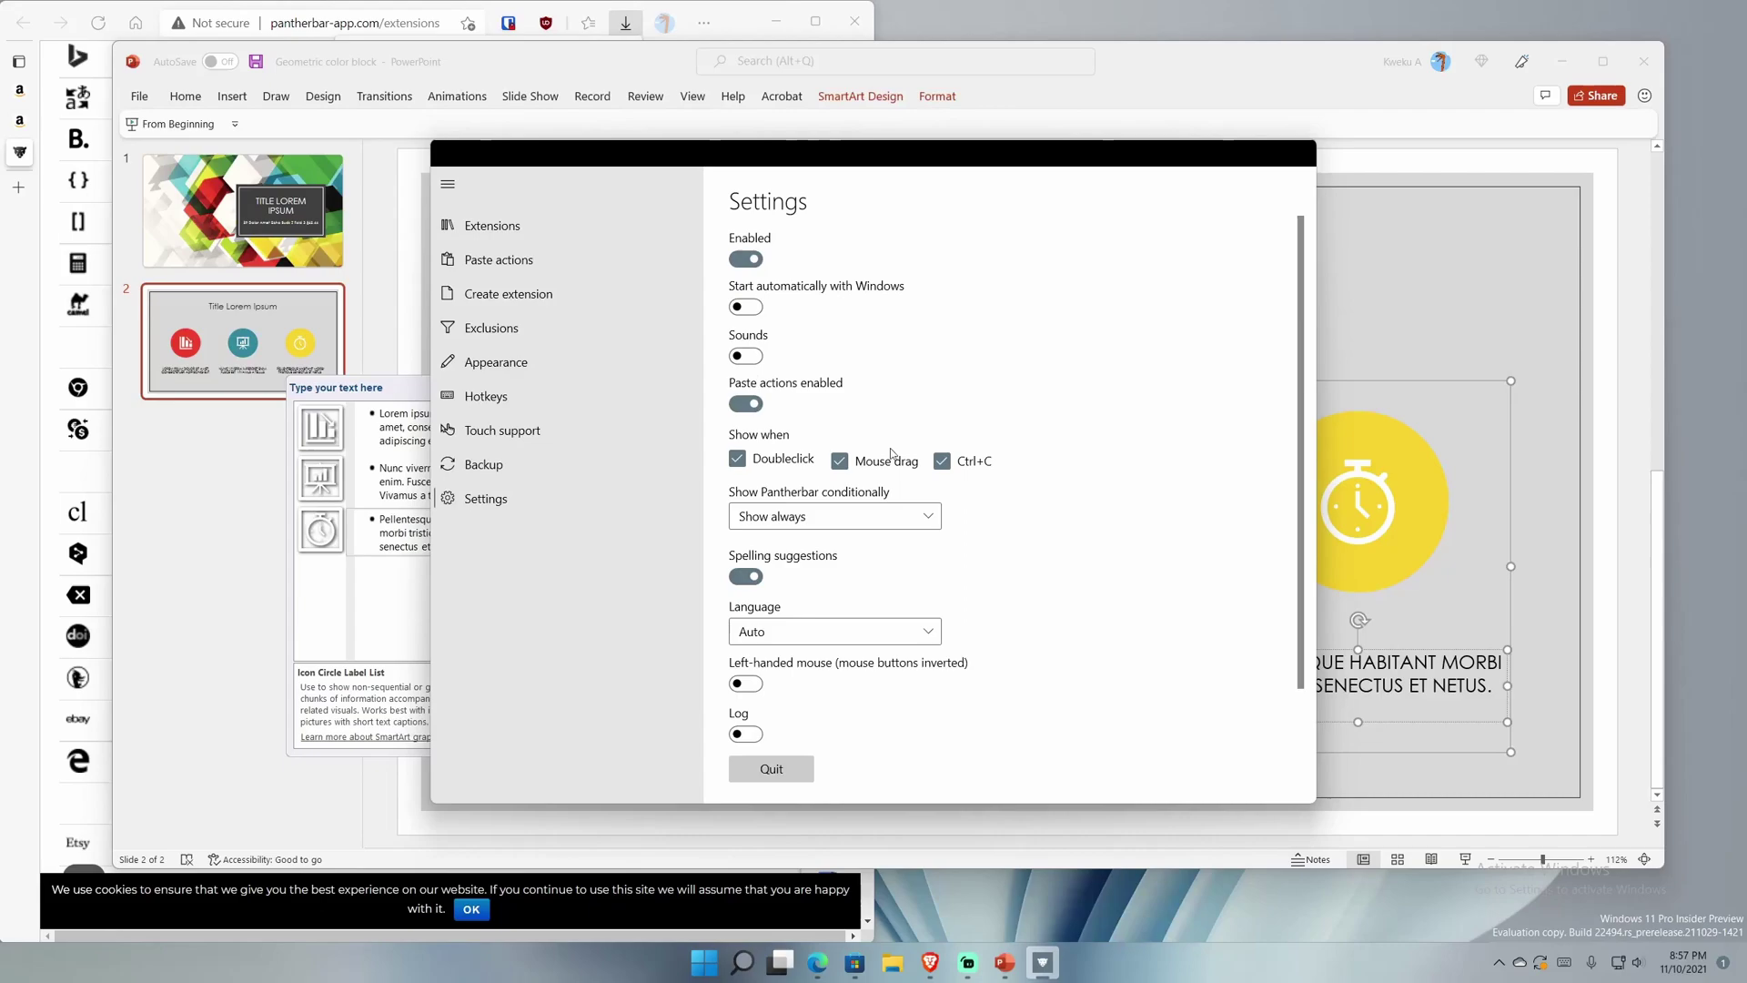
scroll(958, 565, "down", 3)
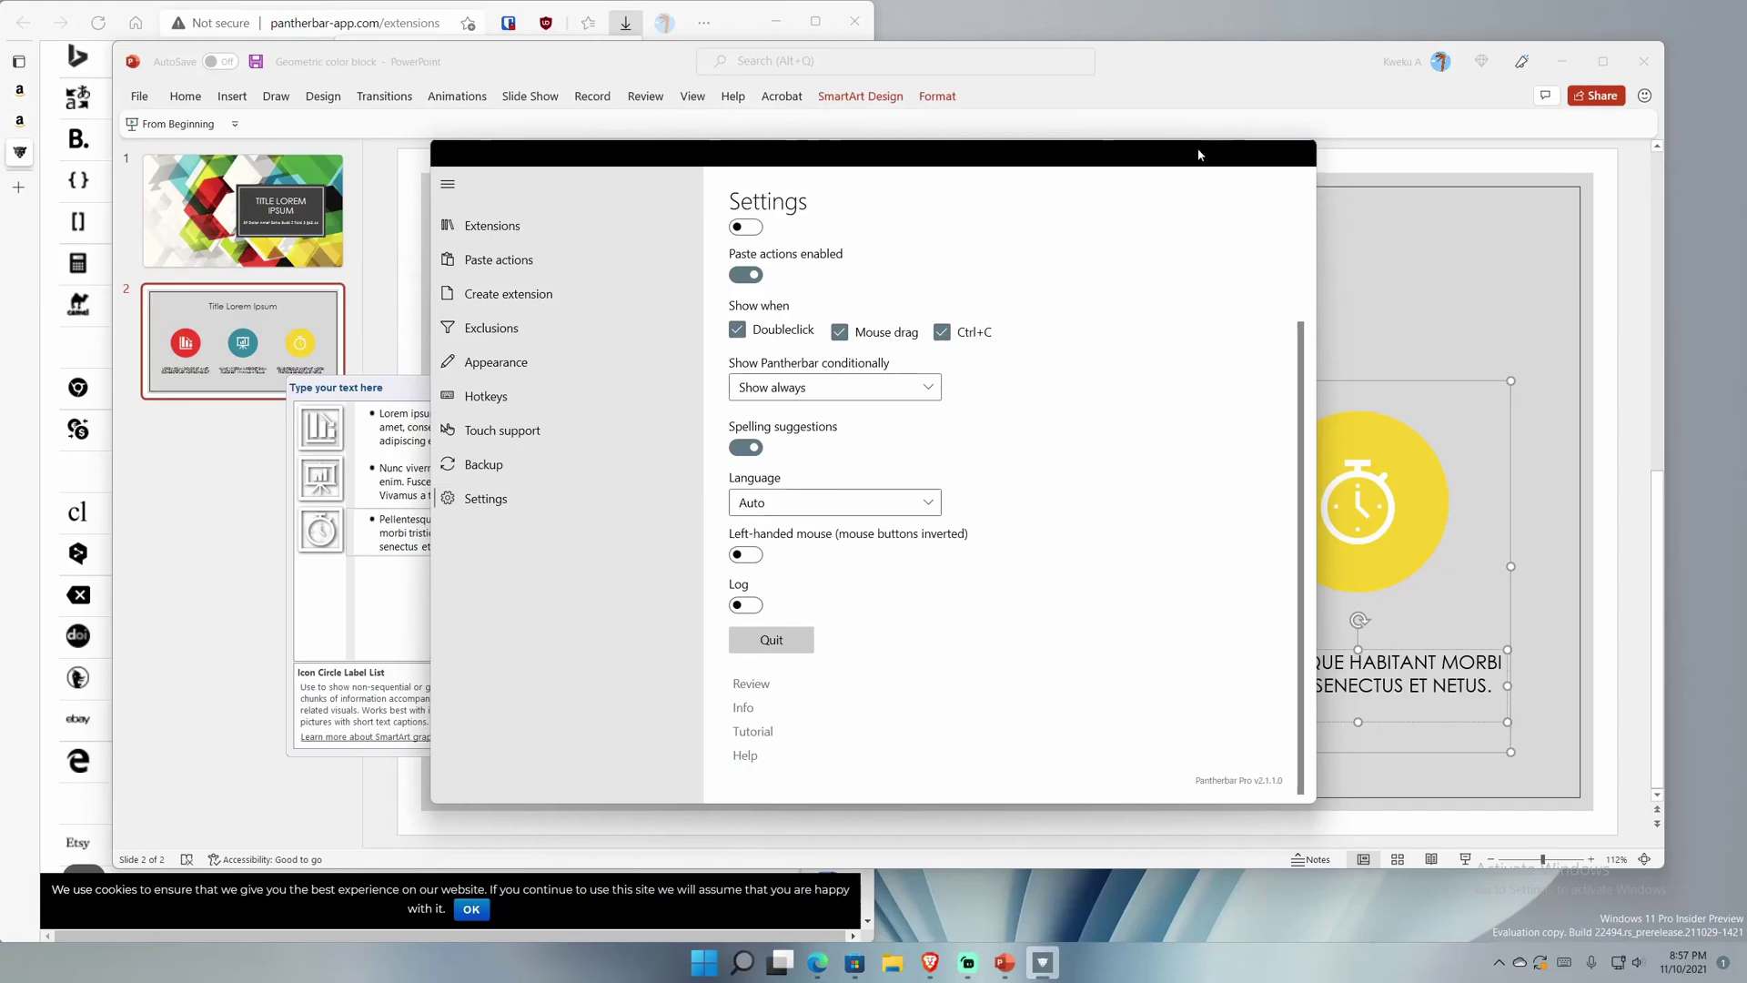
left_click(1295, 156)
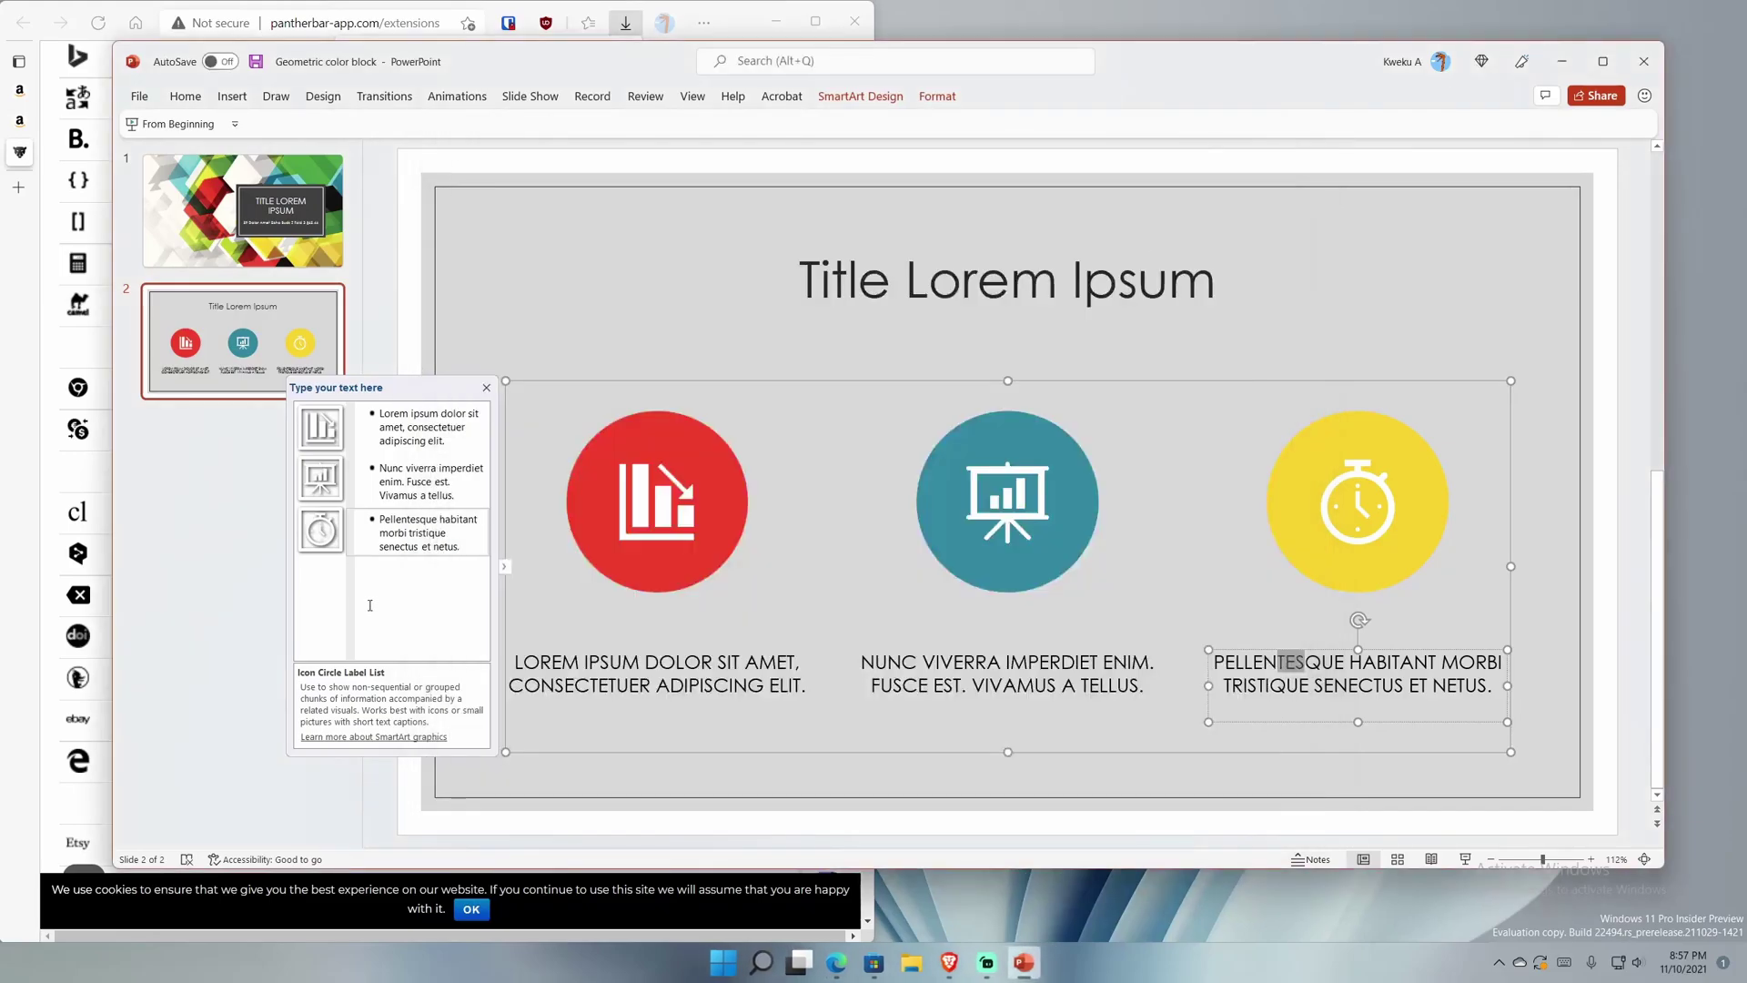
- Switch to Brave and open the Engadget article "PS5 and Xbox Series X/S: The one-year comparison" at its headline
left_click(739, 5)
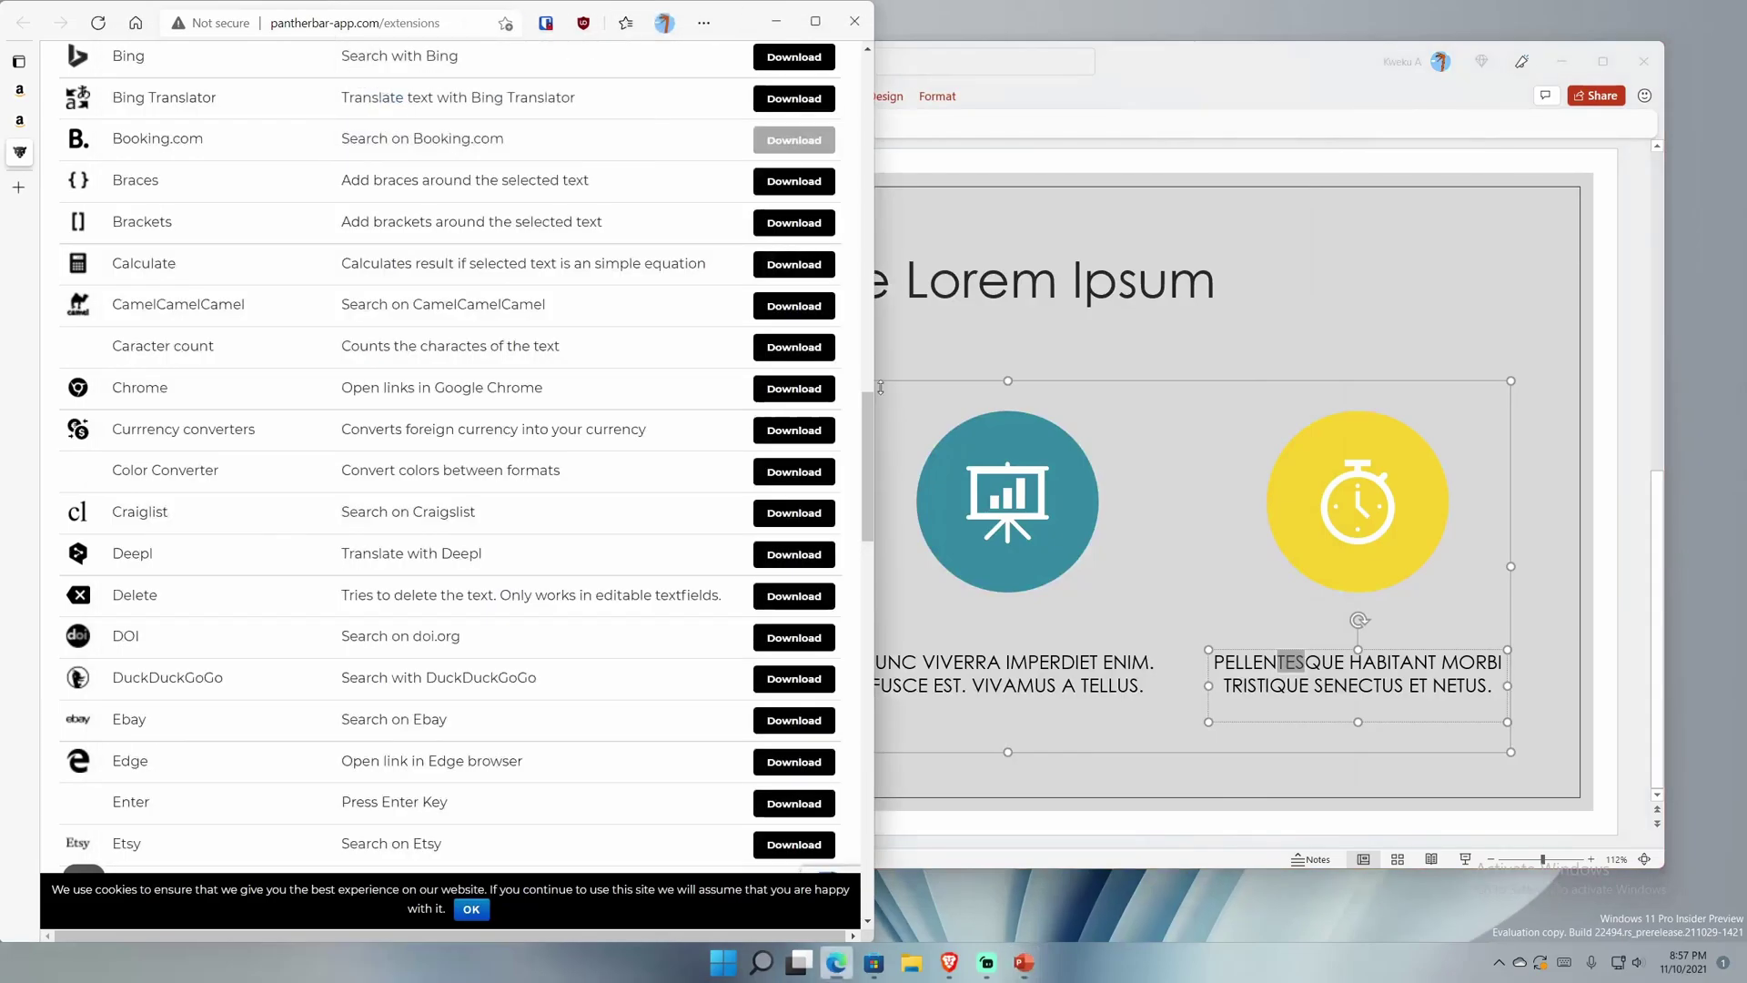
left_click(949, 962)
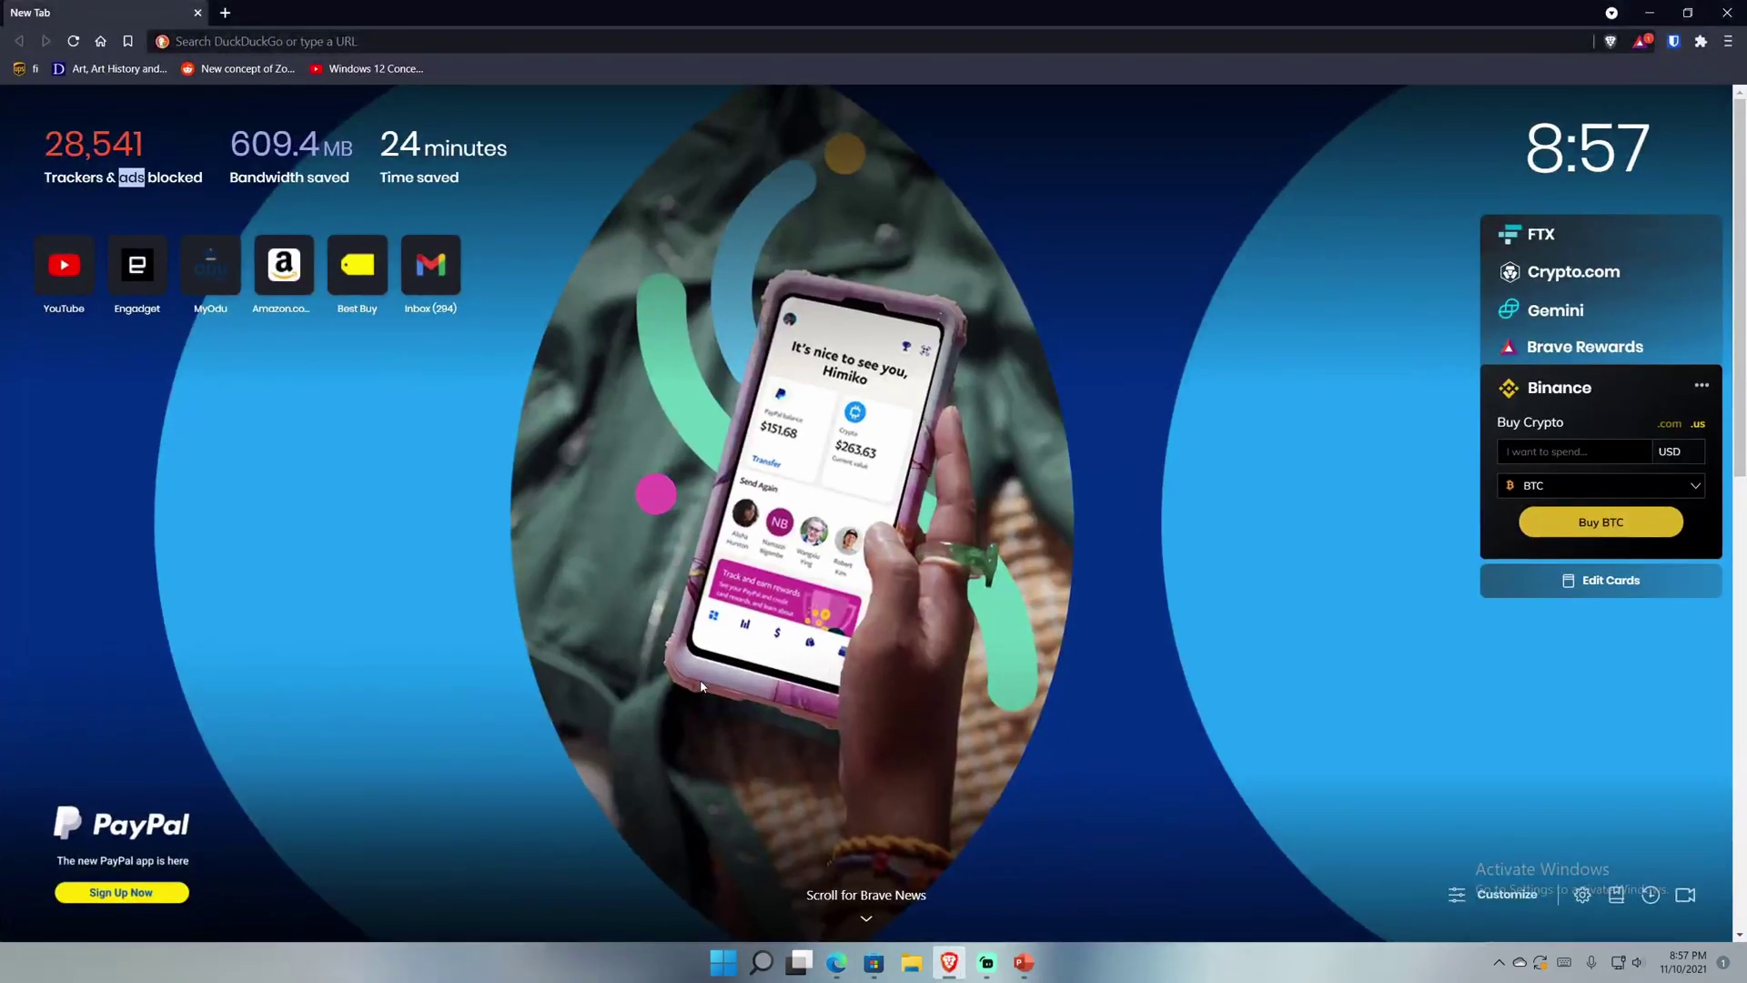
left_click(150, 244)
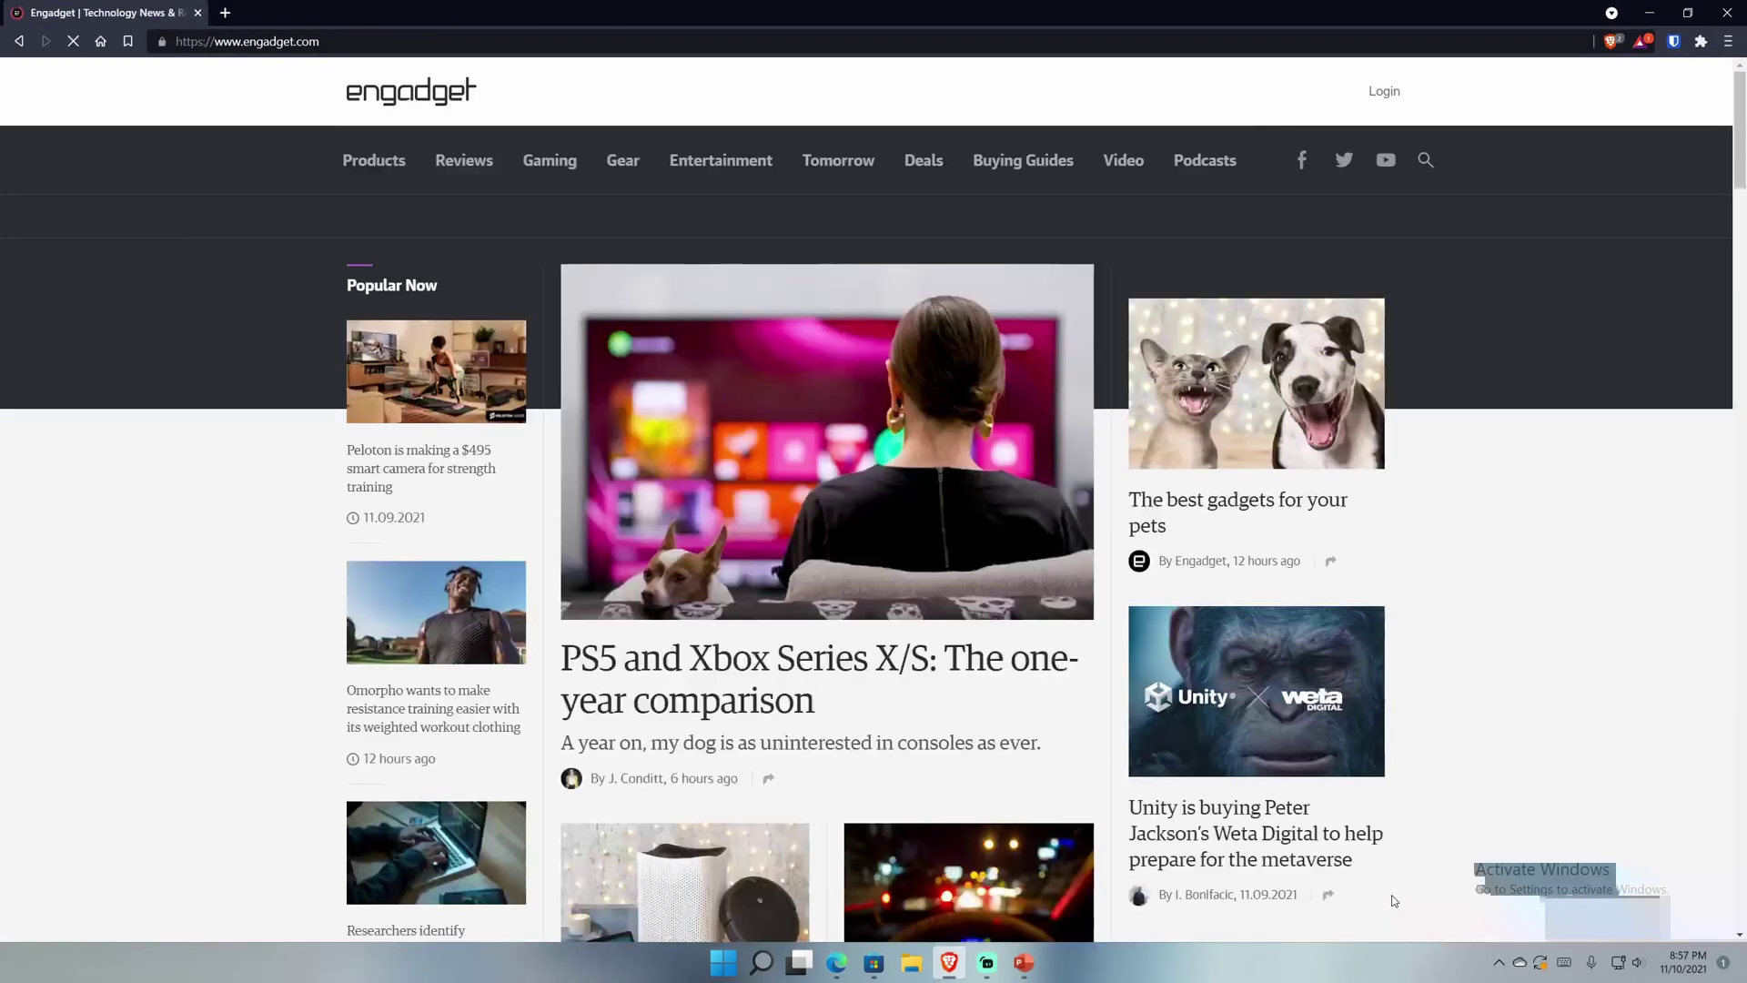
left_click(573, 659)
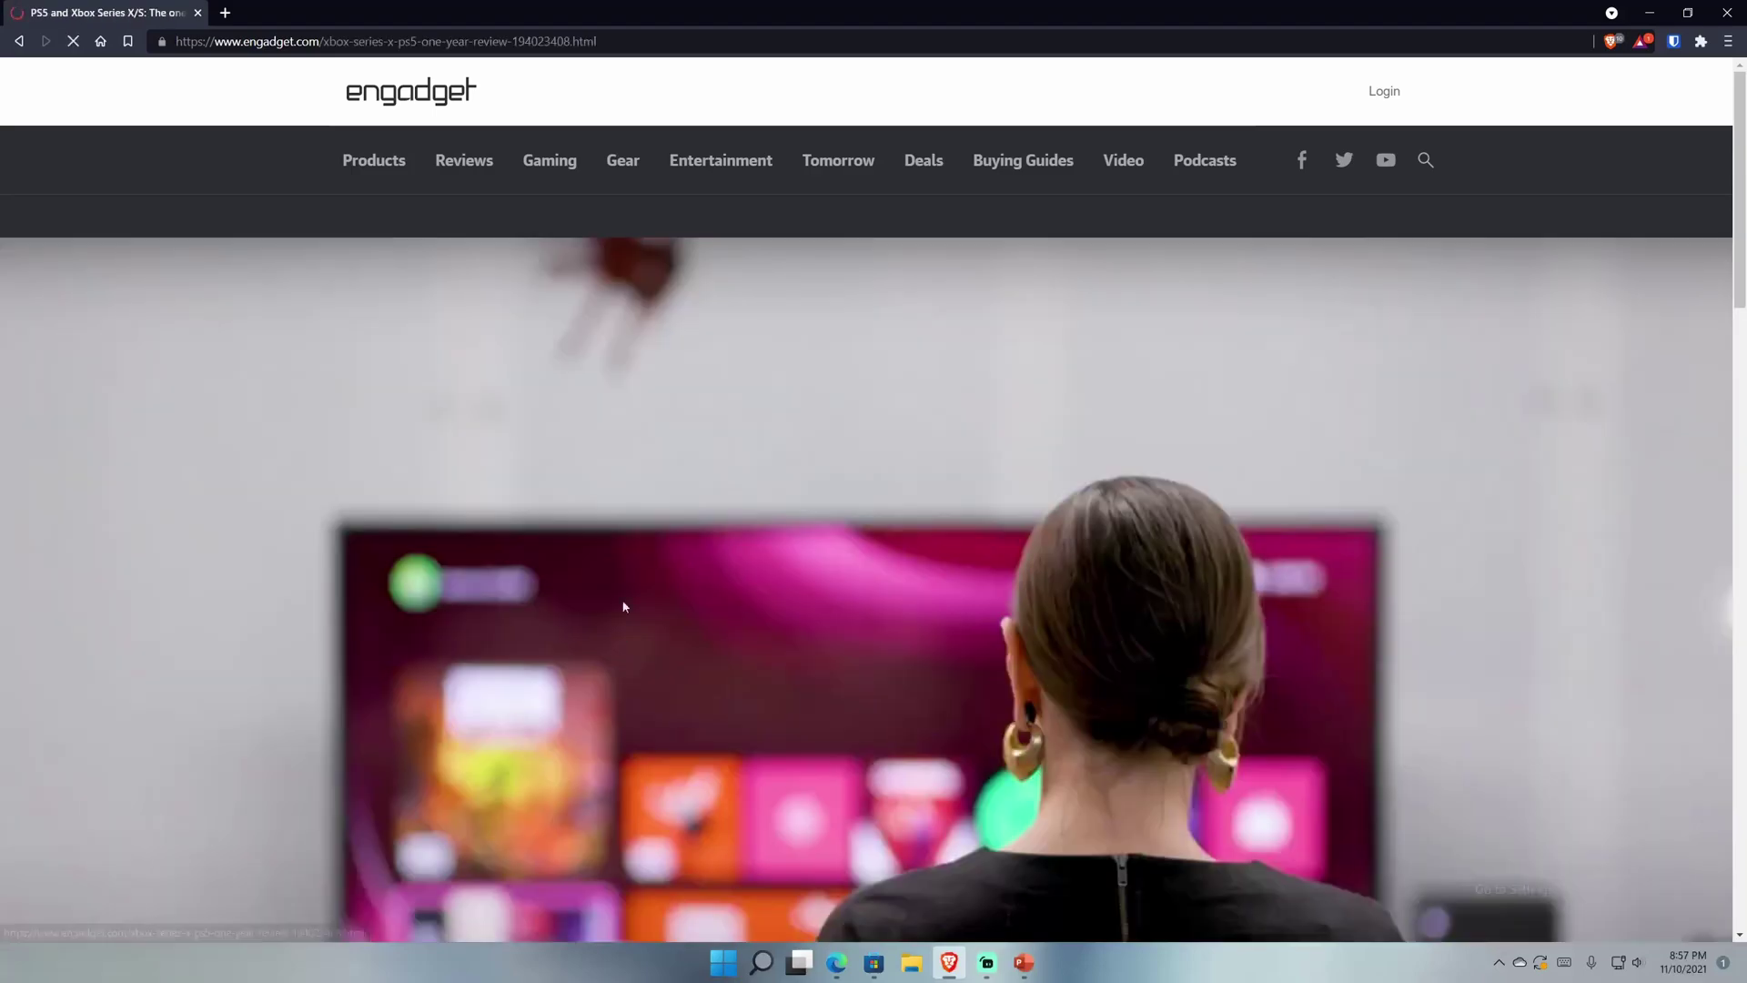
scroll(625, 606, "down", 5)
- Search Amazon for "PS5" from the article headline with Pantherbar and browse the results in Edge
left_click_drag(454, 668, 540, 673)
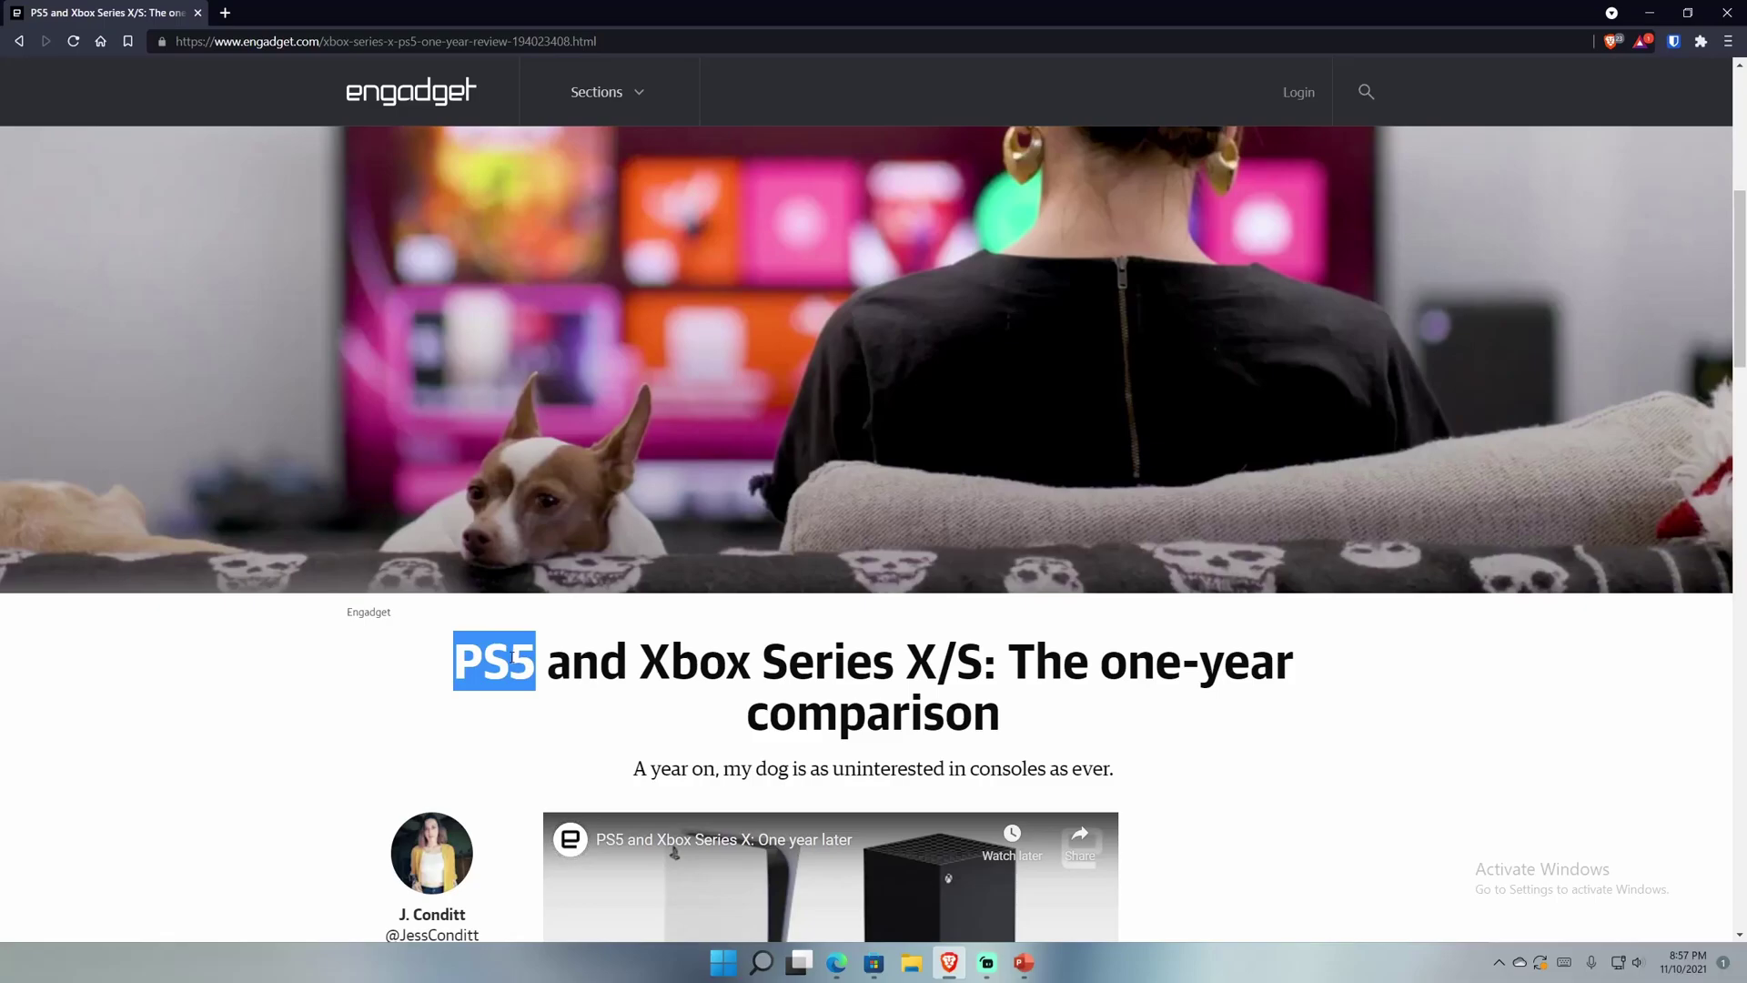
mouse_move(512, 644)
left_click(849, 970)
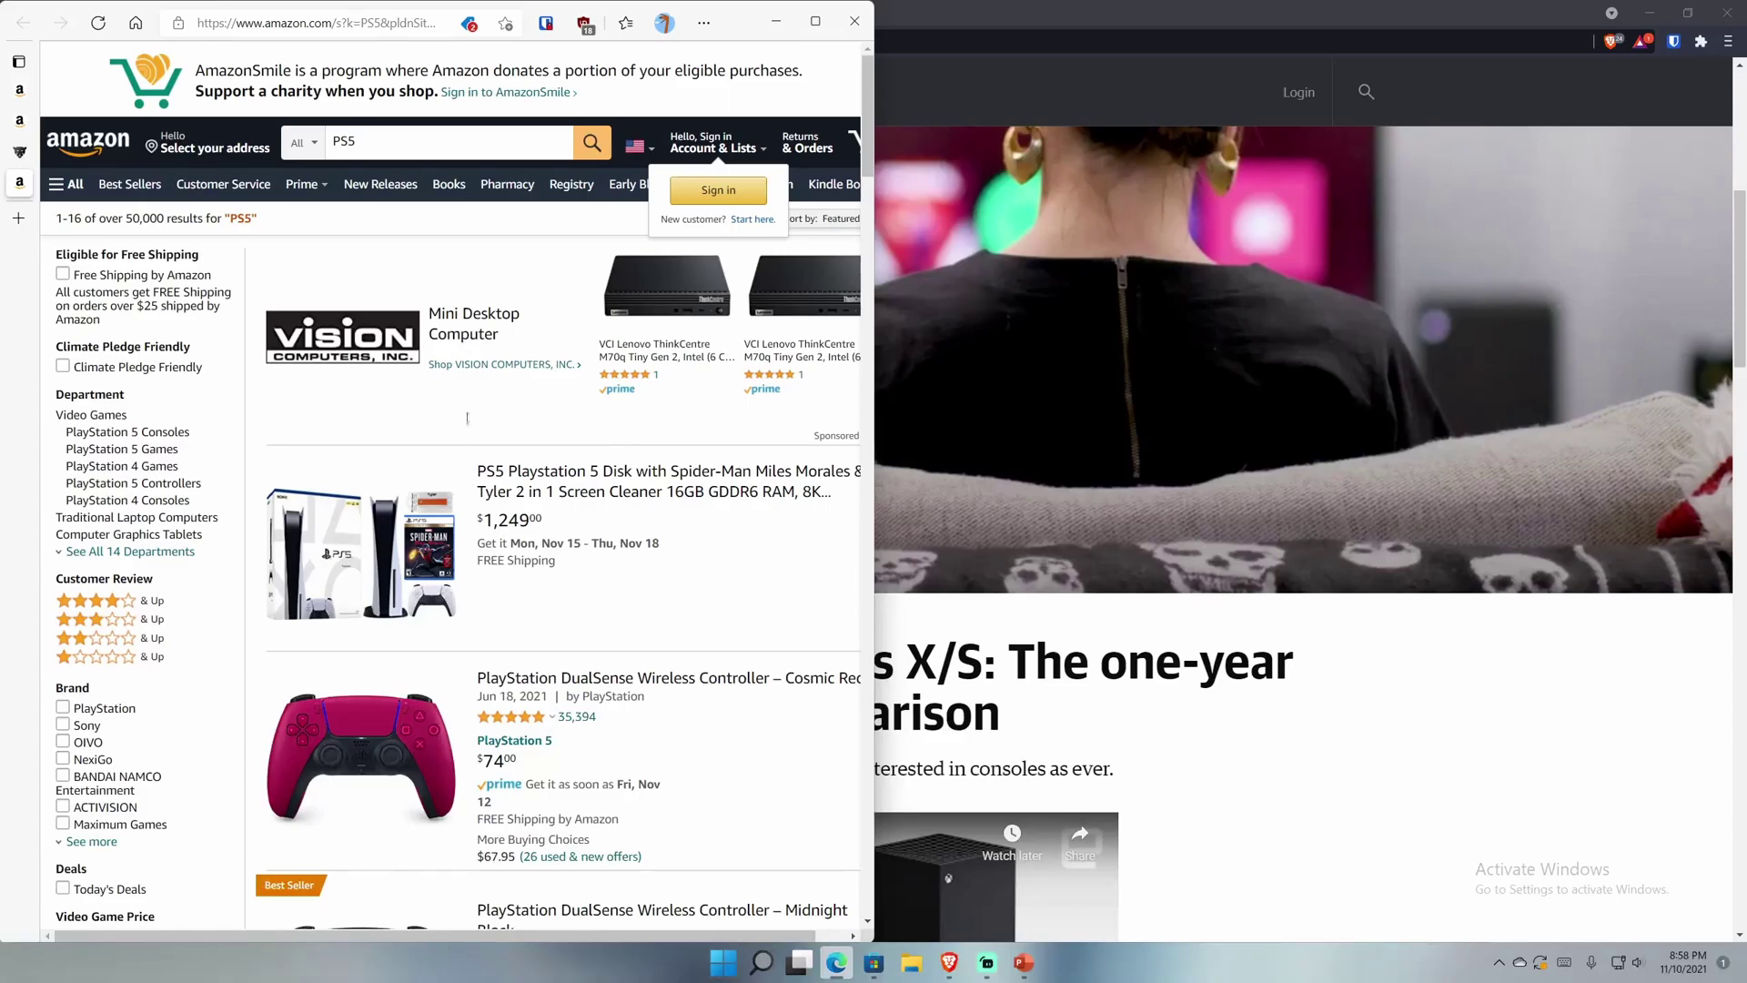
scroll(572, 566, "down", 15)
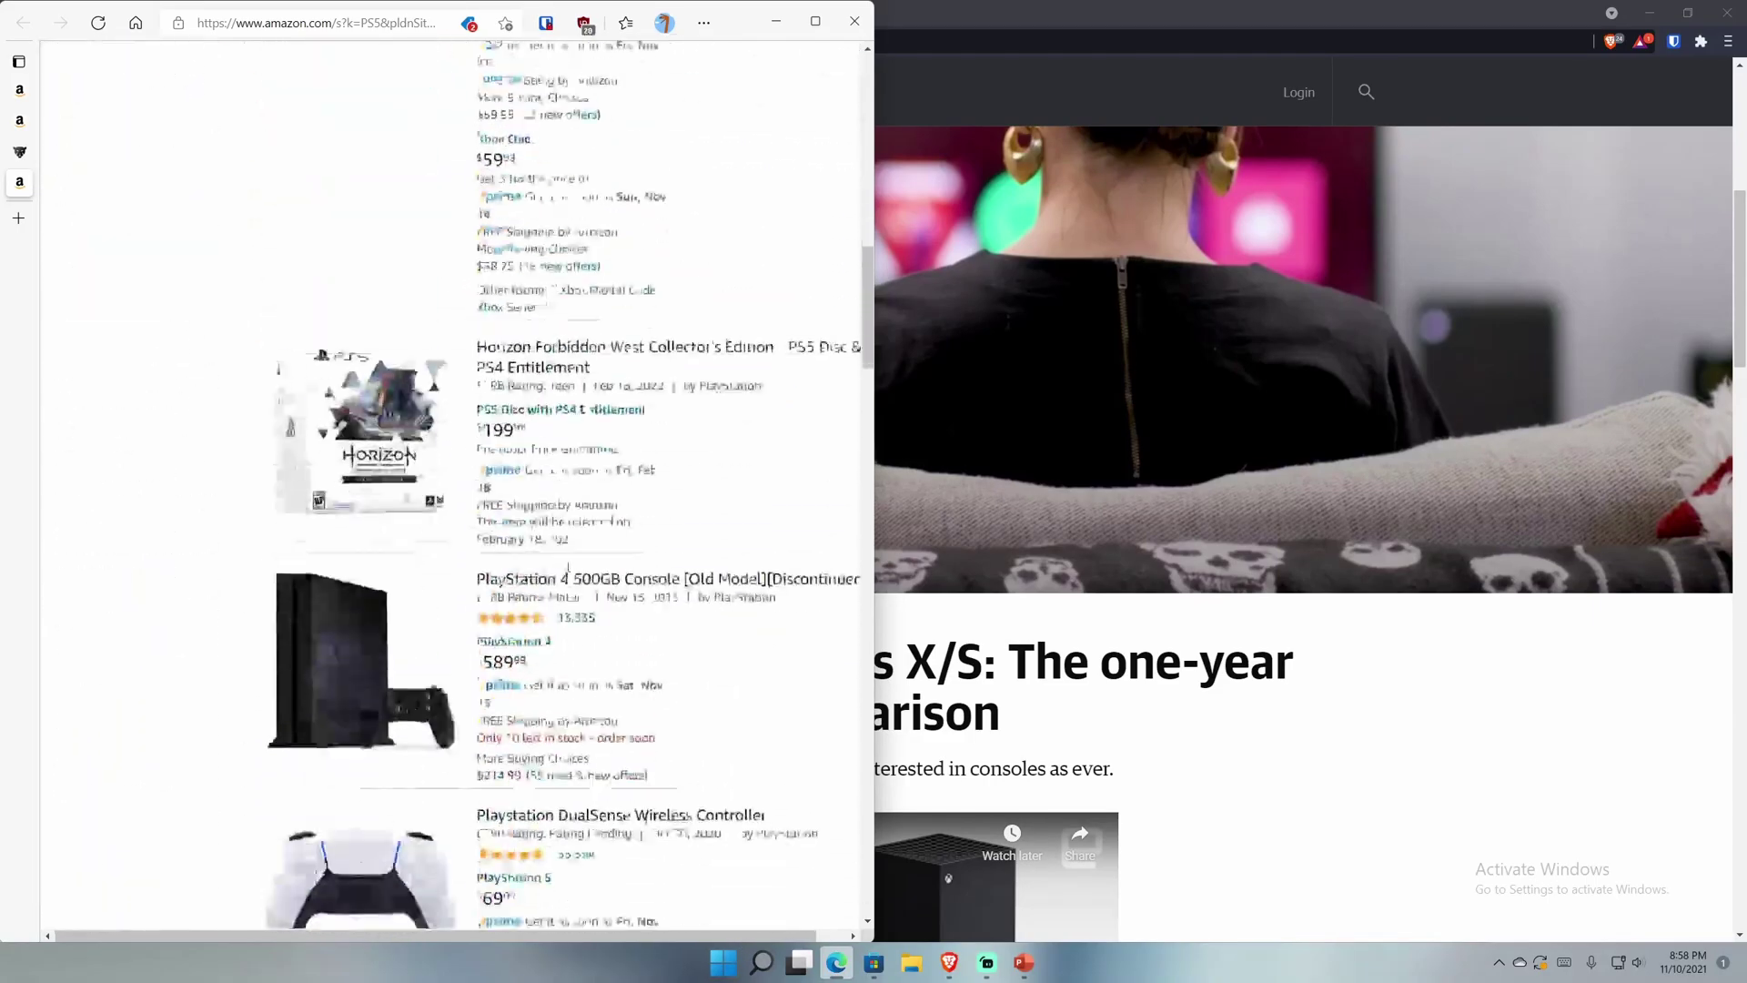
scroll(562, 587, "up", 2)
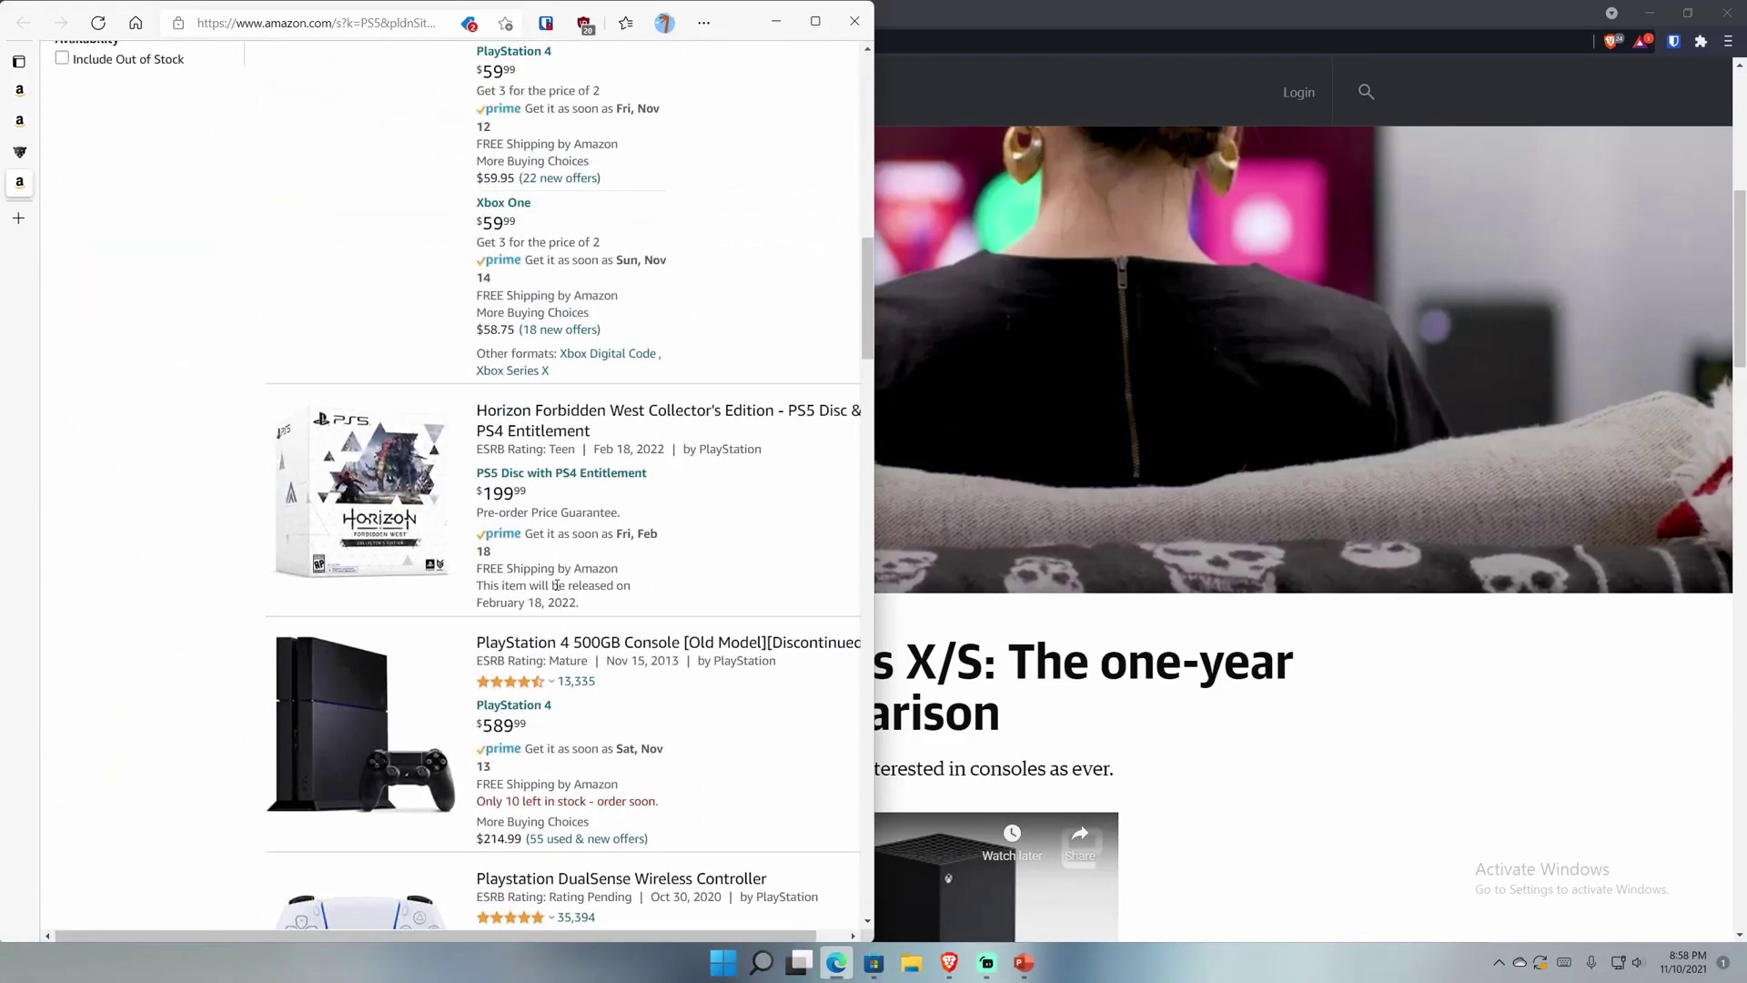
scroll(550, 444, "up", 10)
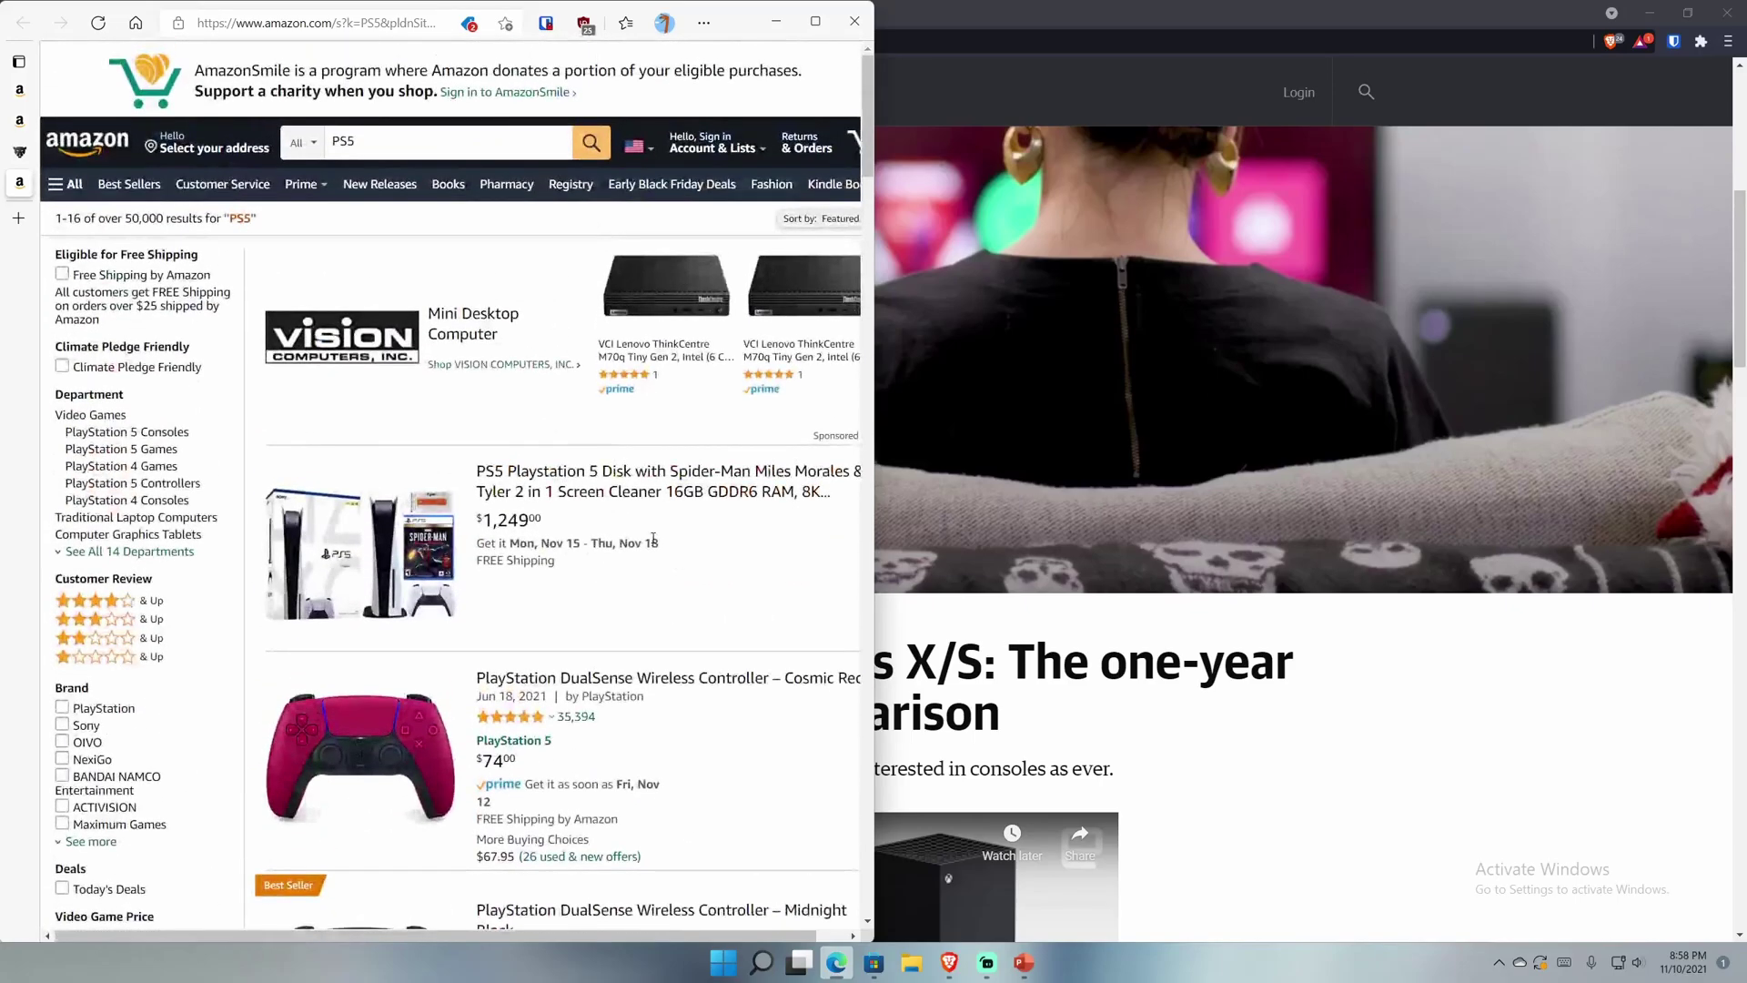
- Select "uninterested" in the Engadget article's subheading to view Pantherbar's actions, glance at the Amazon window, and repeat the selection before clearing it
left_click(1301, 829)
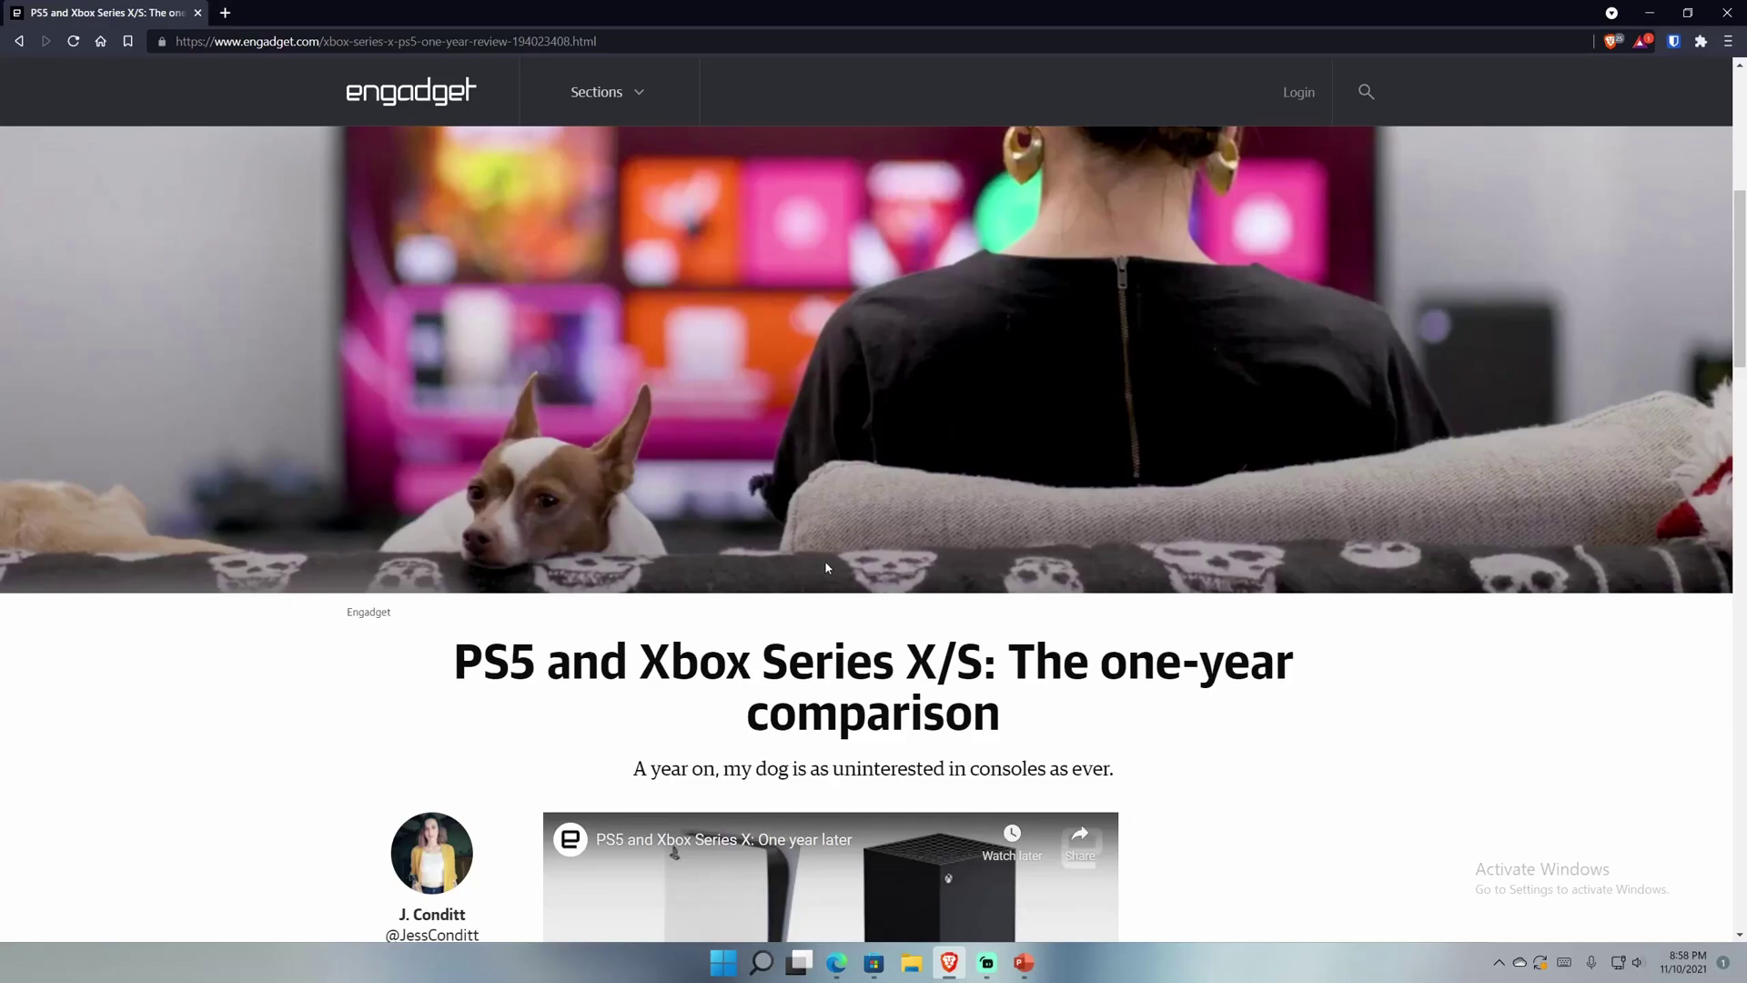
left_click_drag(834, 773, 946, 765)
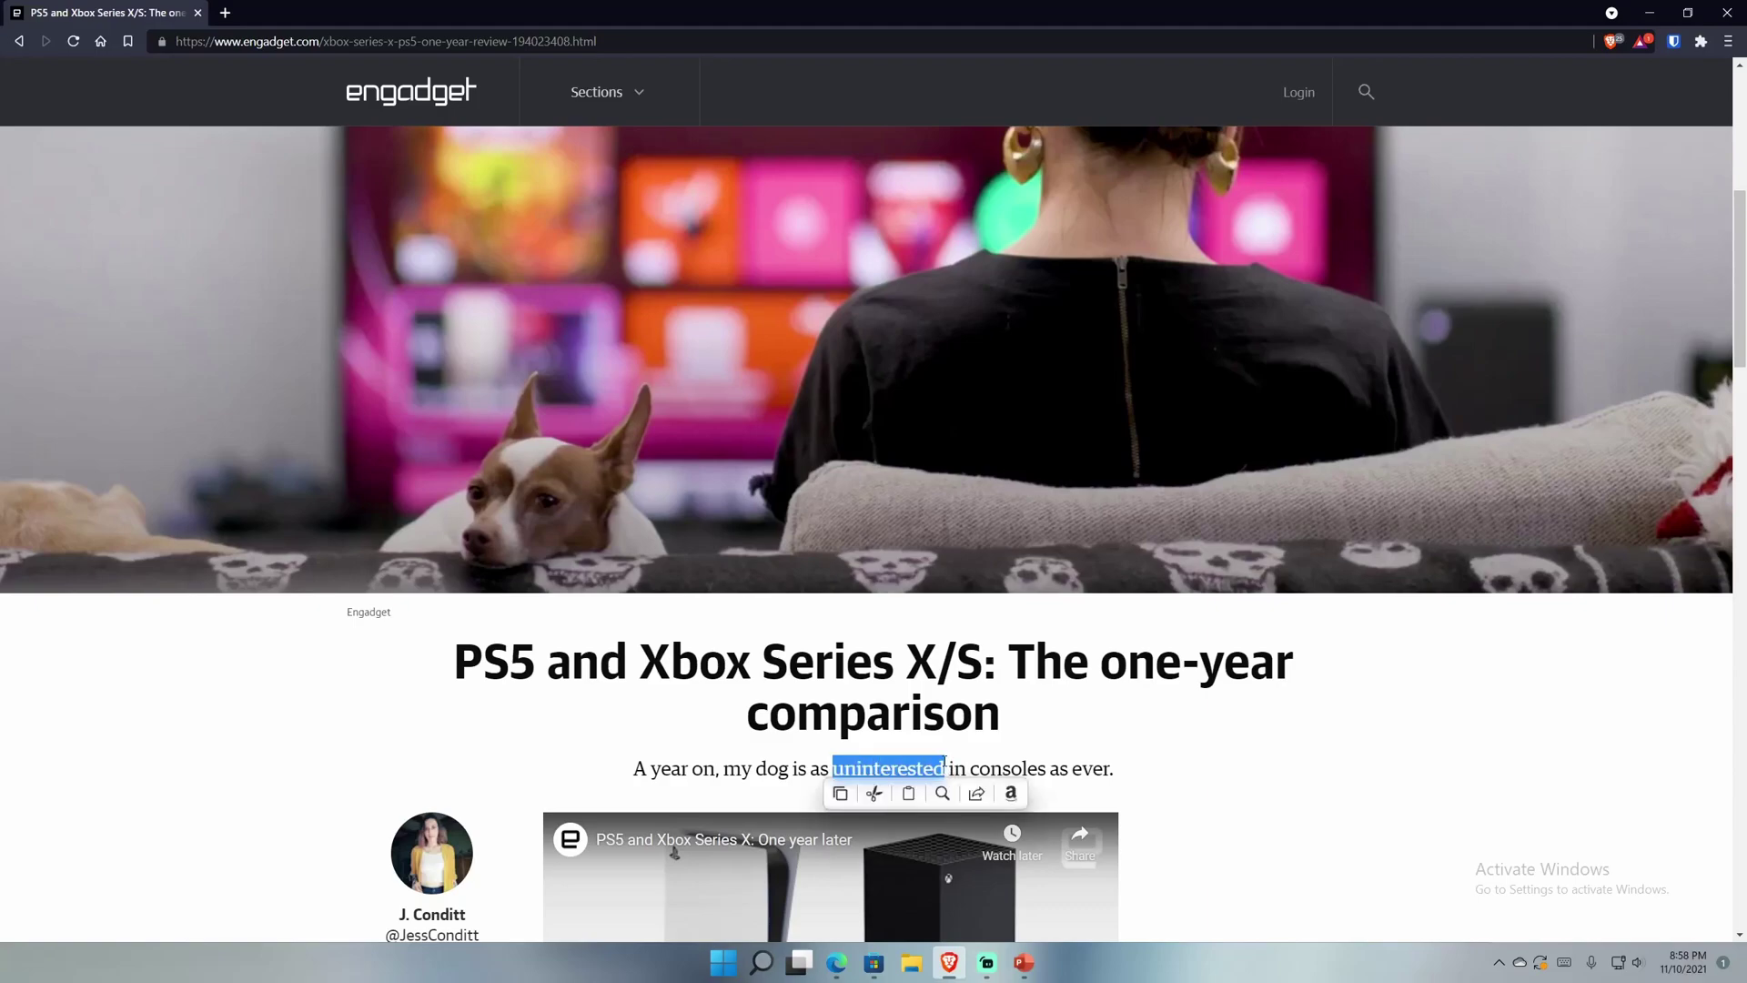
left_click(836, 963)
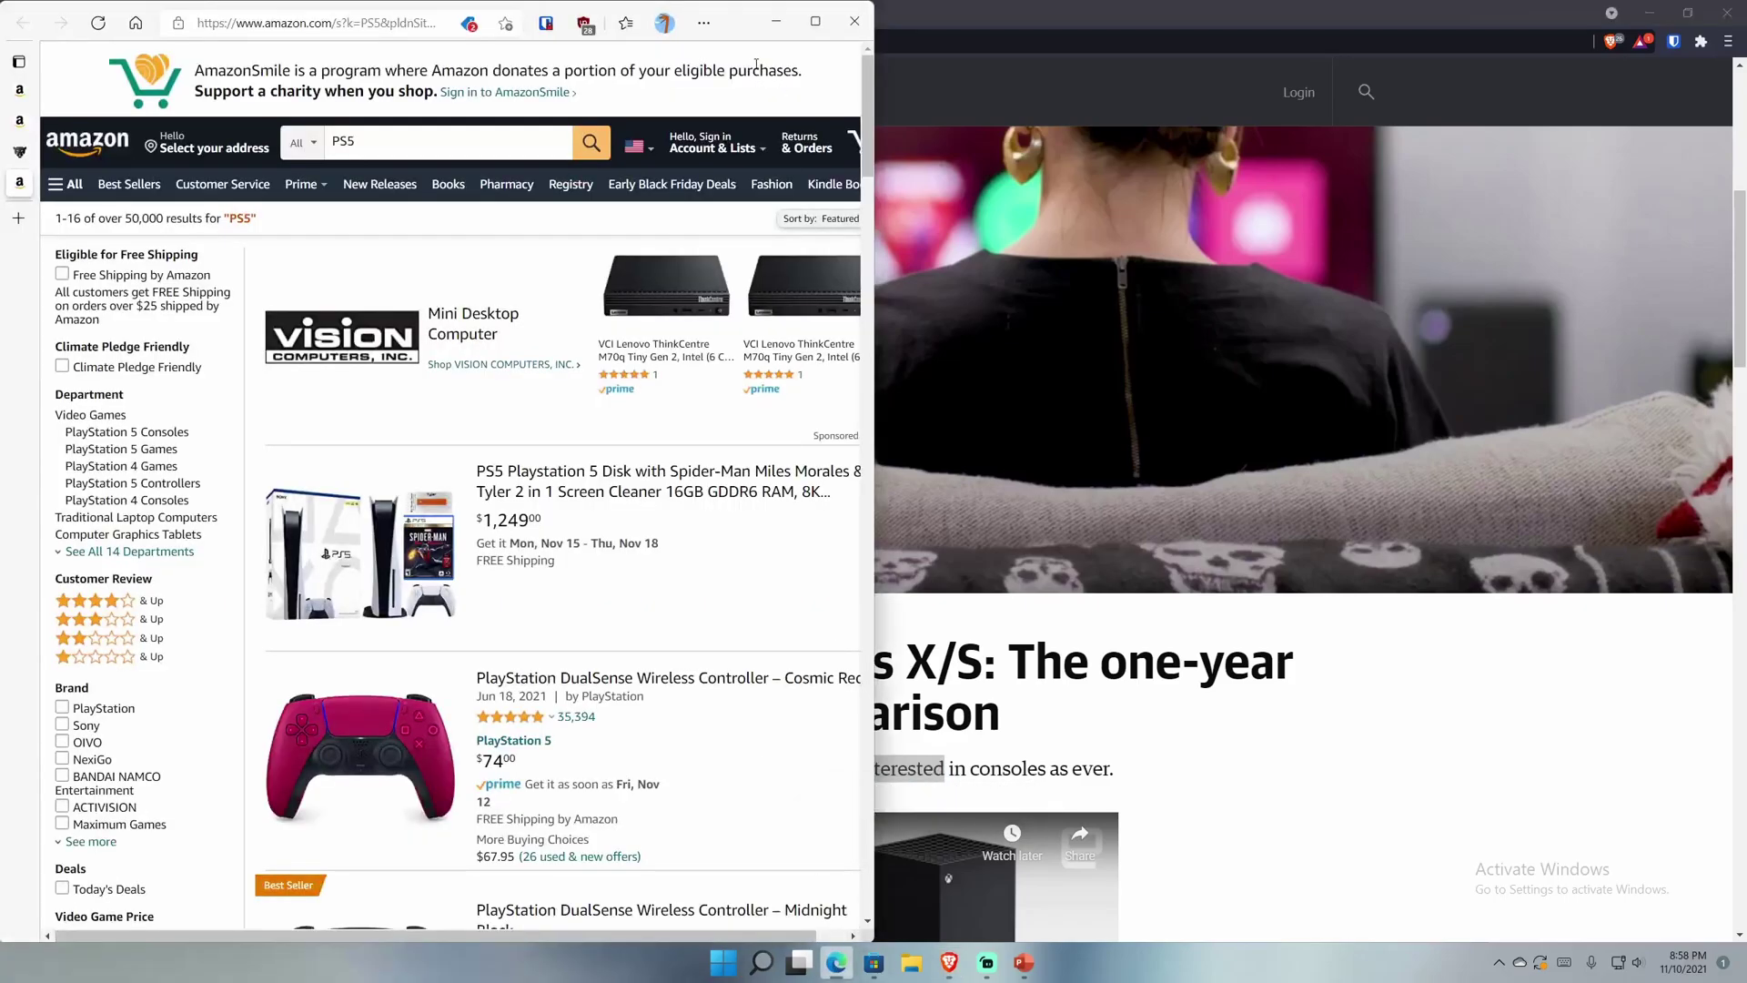
left_click(1193, 776)
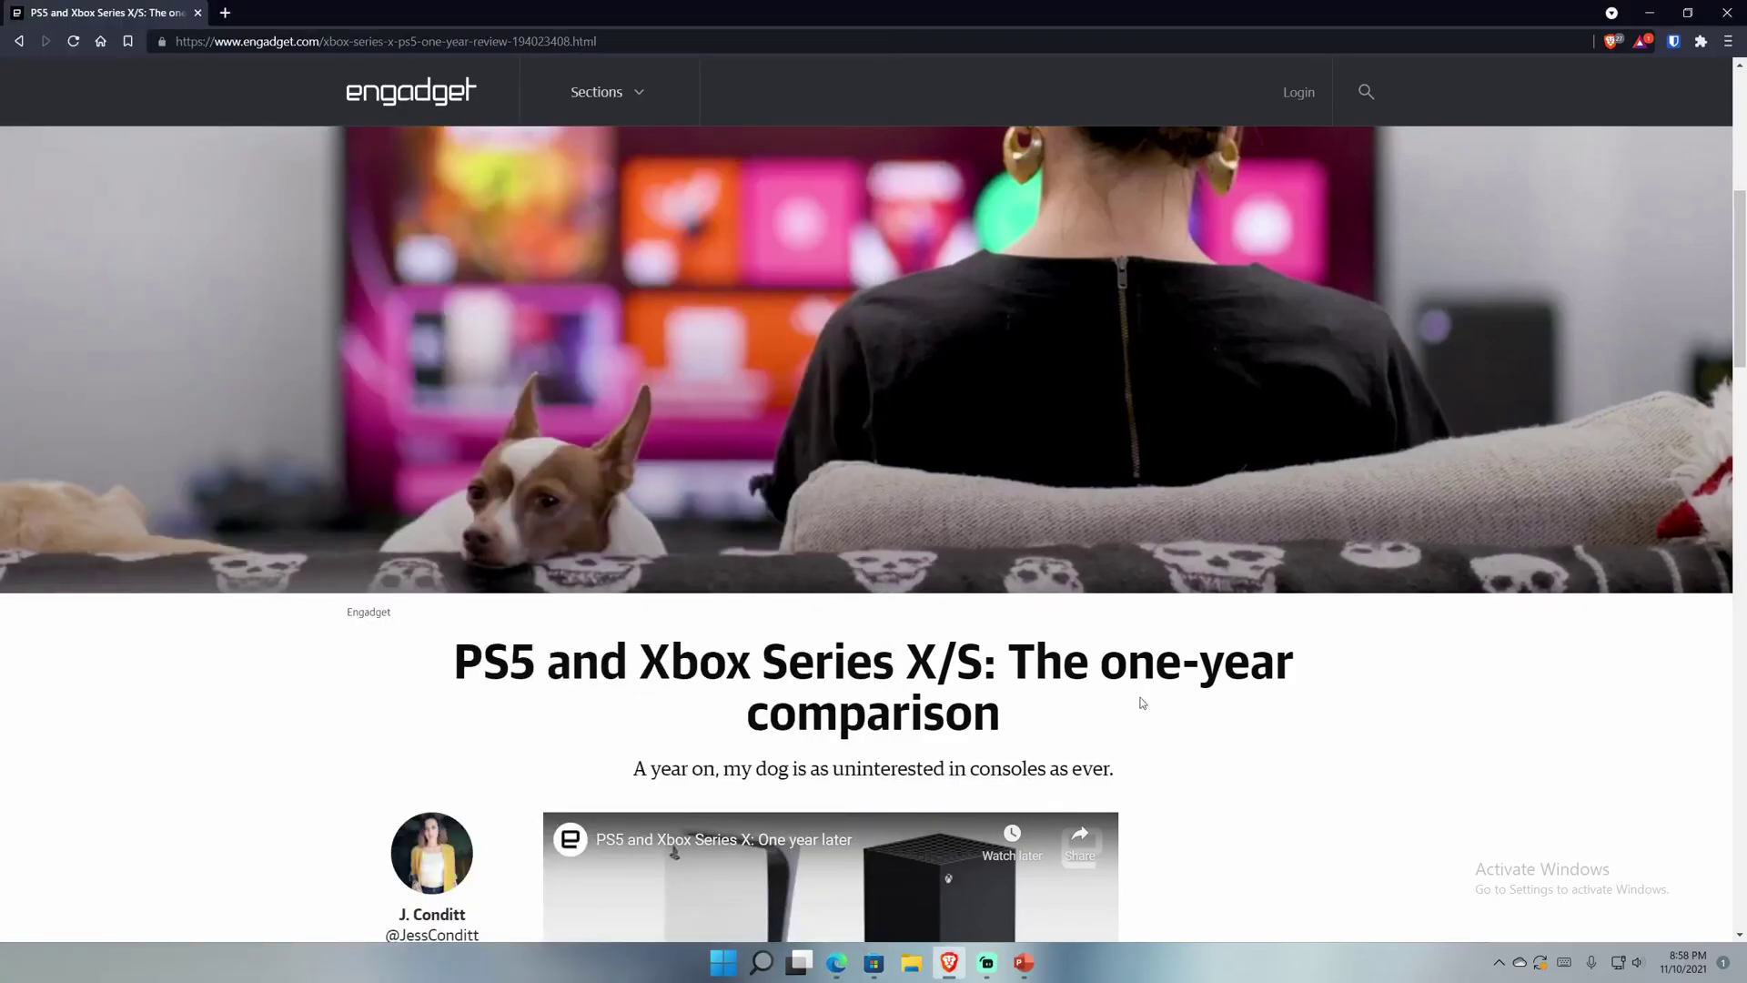
double_click(898, 768)
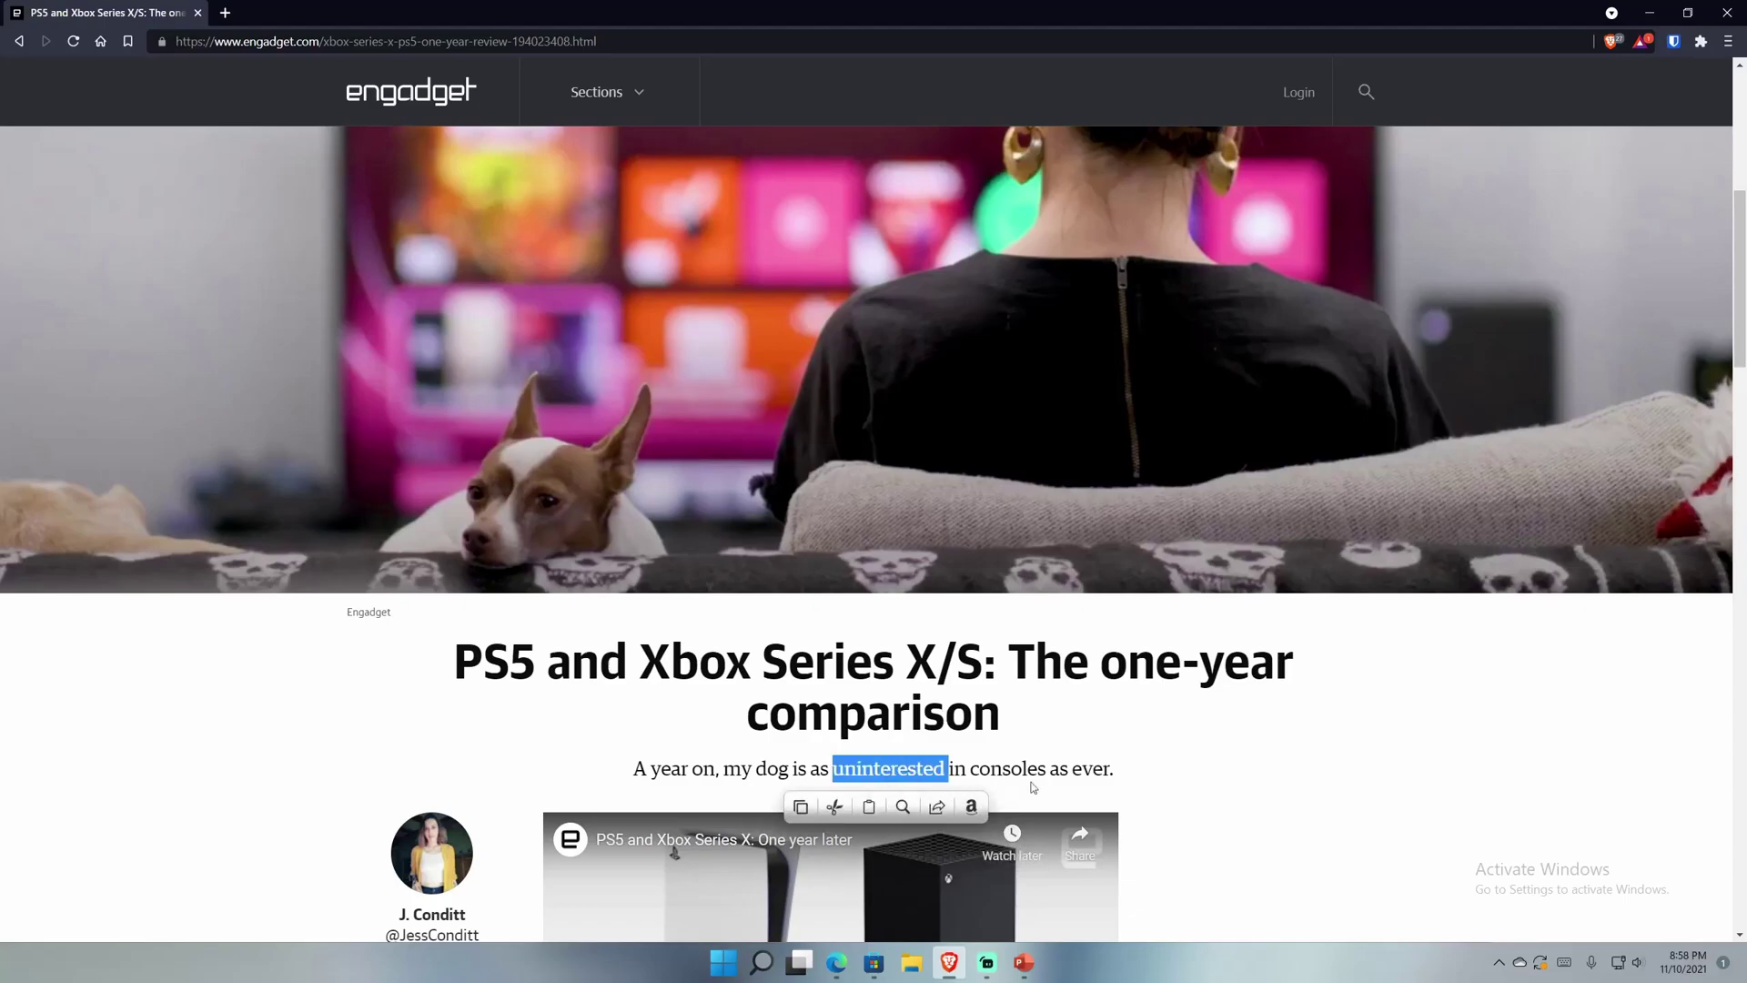
left_click(1159, 761)
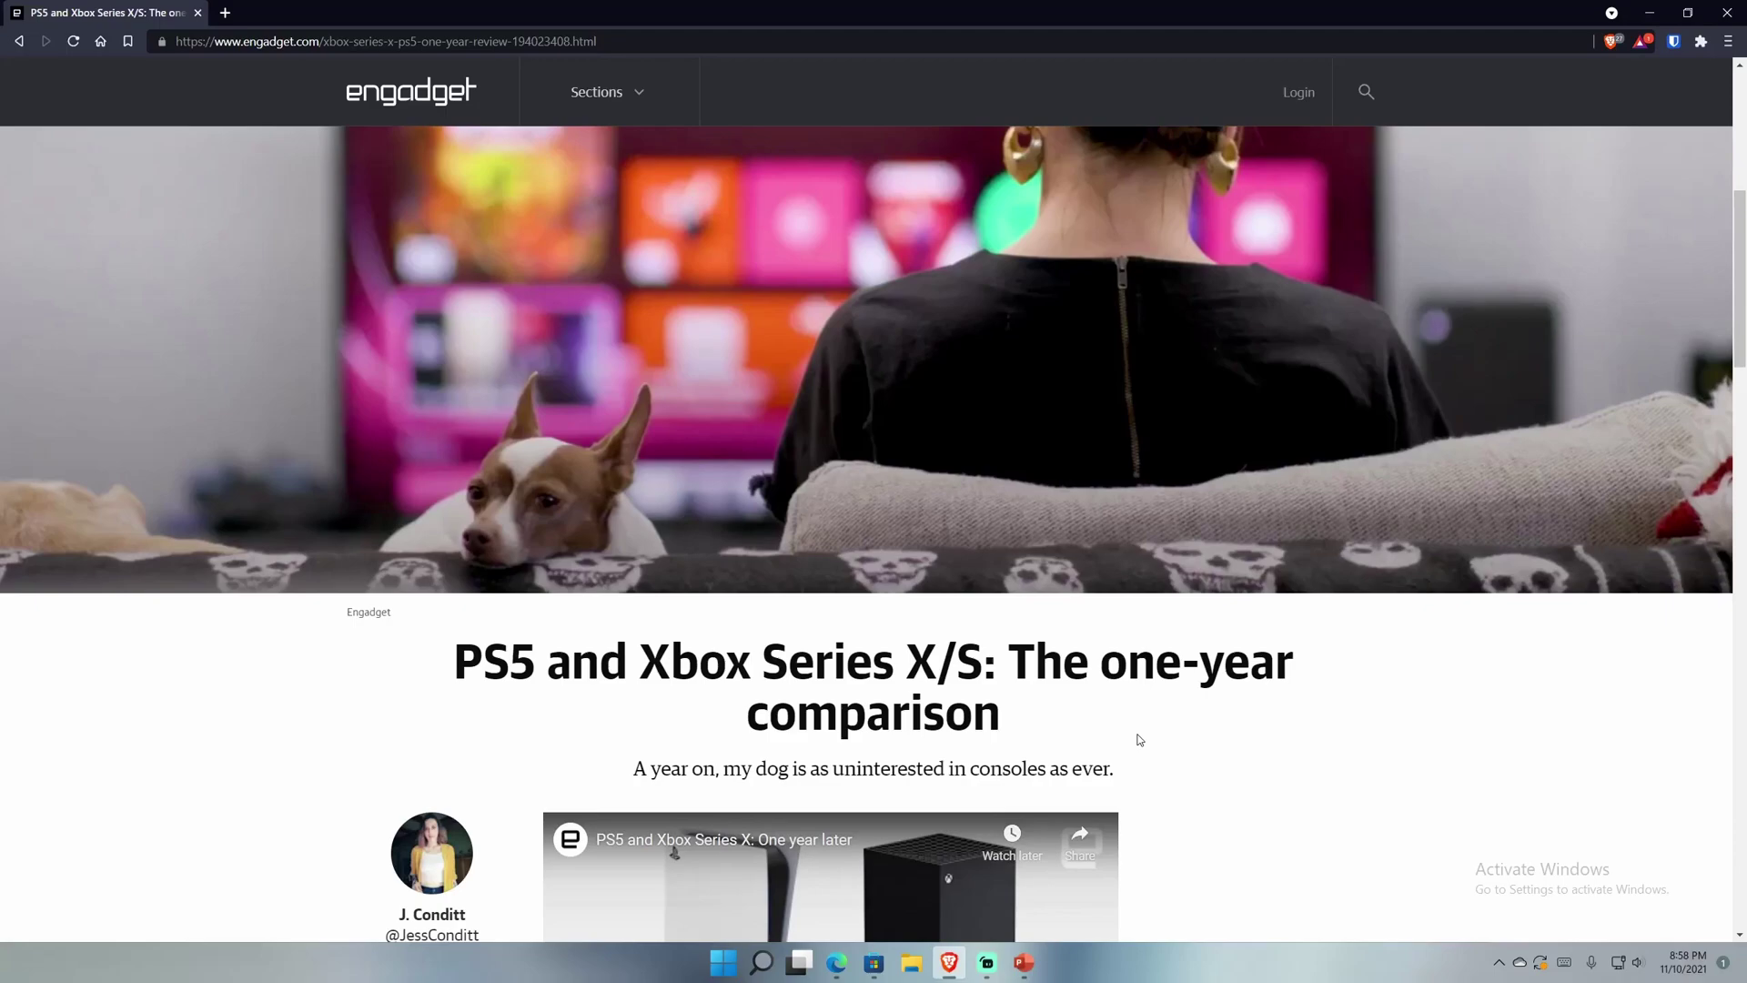